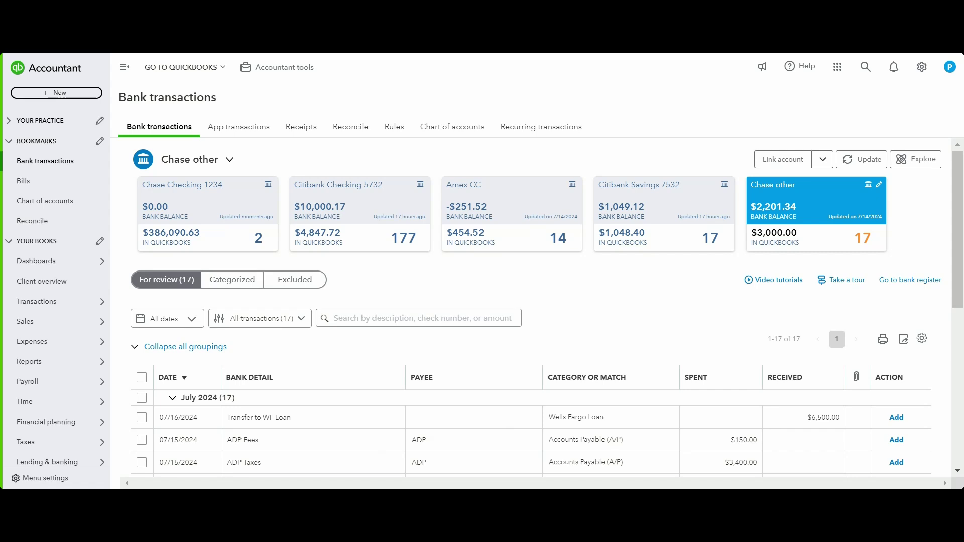
Step: Filter the Chase other transactions for review to show only money in
scroll(568, 356, down, 2)
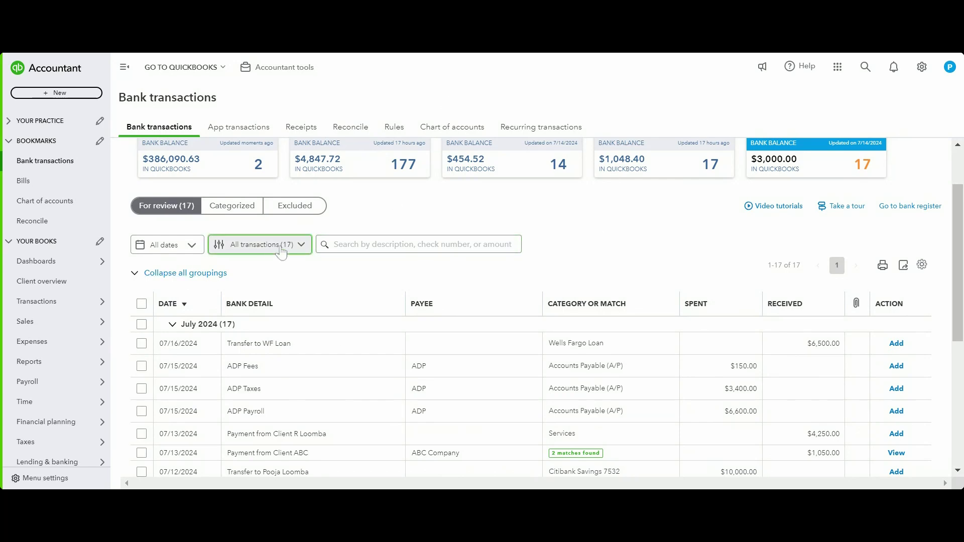
scroll(603, 232, up, 2)
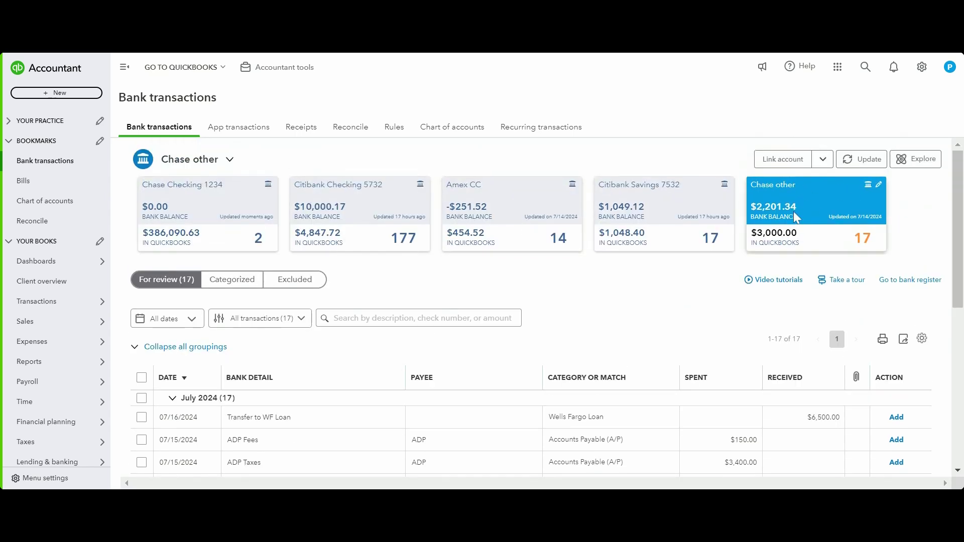
scroll(315, 351, down, 2)
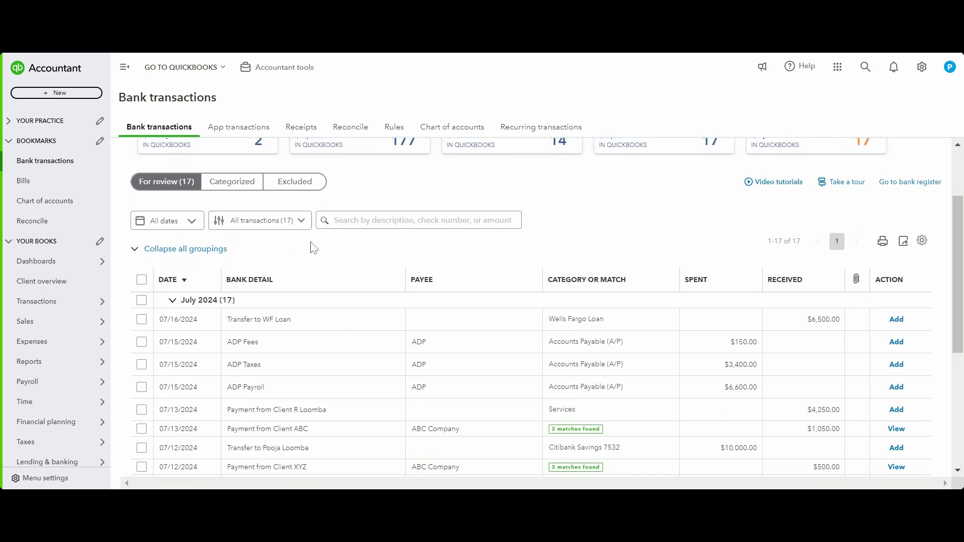
click(290, 226)
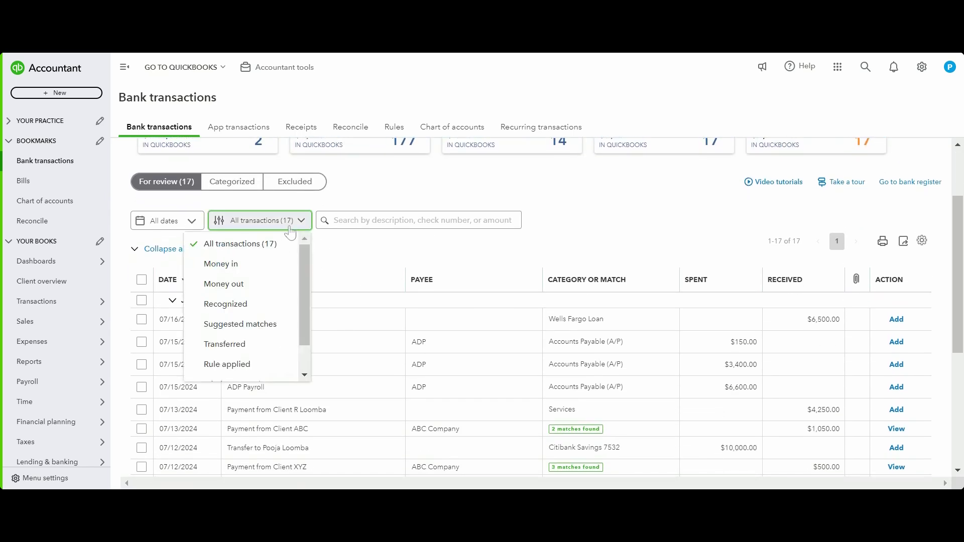
click(255, 268)
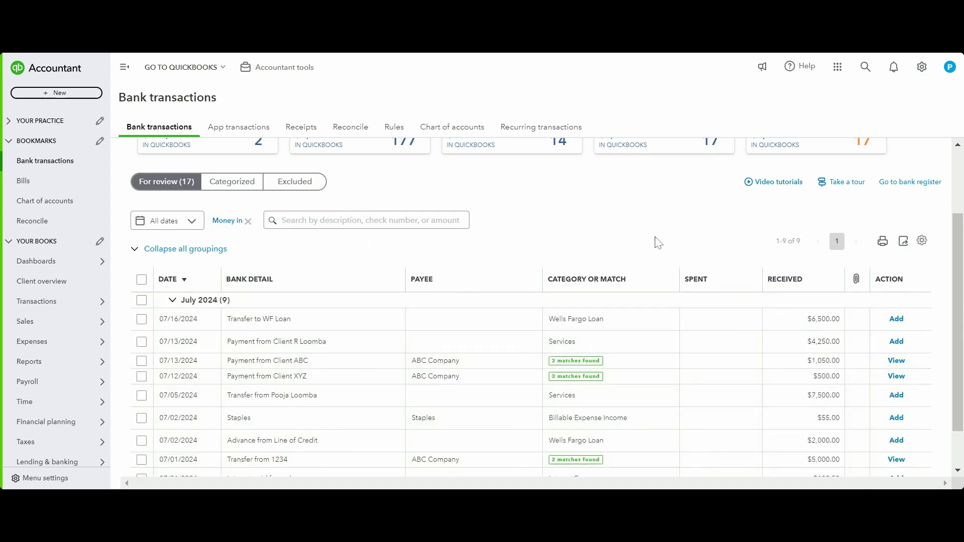
Step: Categorize the 07/12/2024 $500.00 payment from Client XYZ instead of matching it, with XYZ as the customer
scroll(656, 241, down, 1)
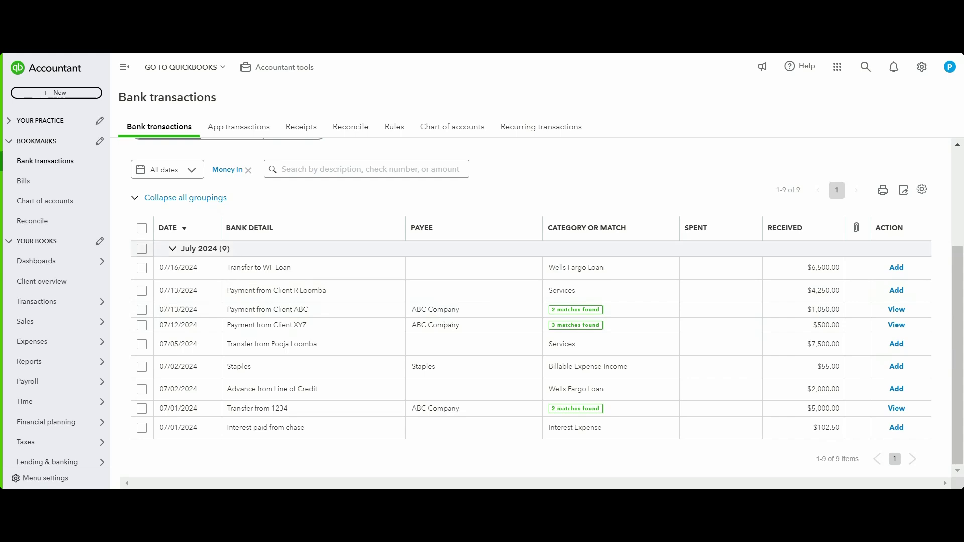
click(388, 331)
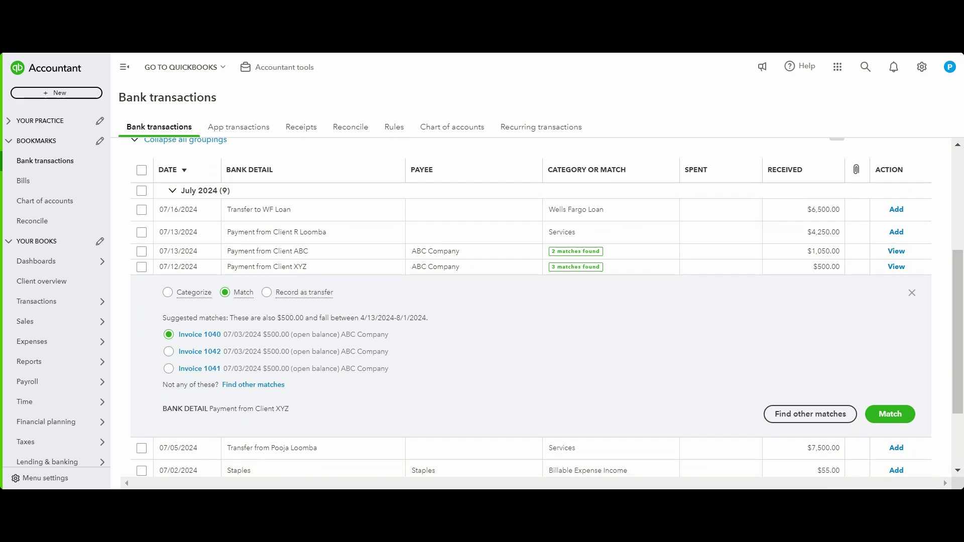
click(167, 296)
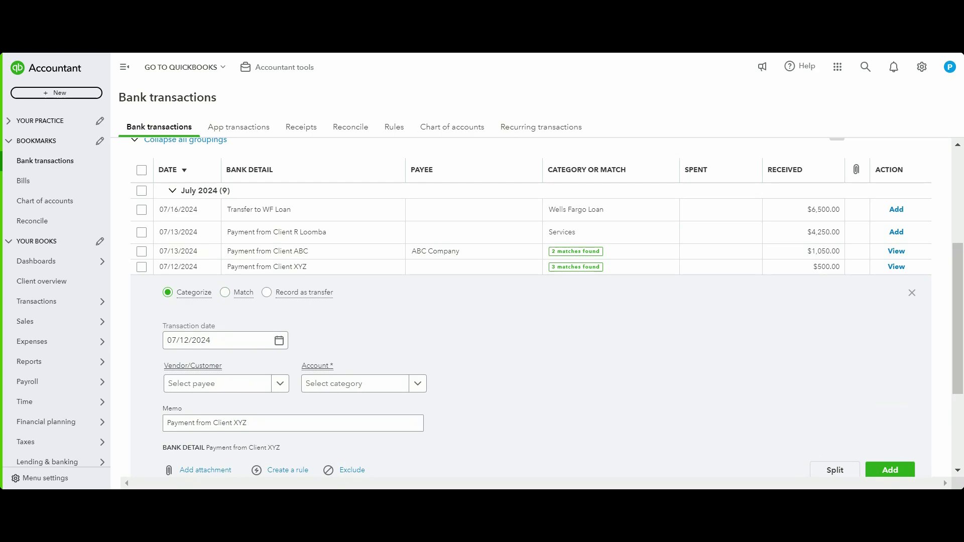
click(216, 386)
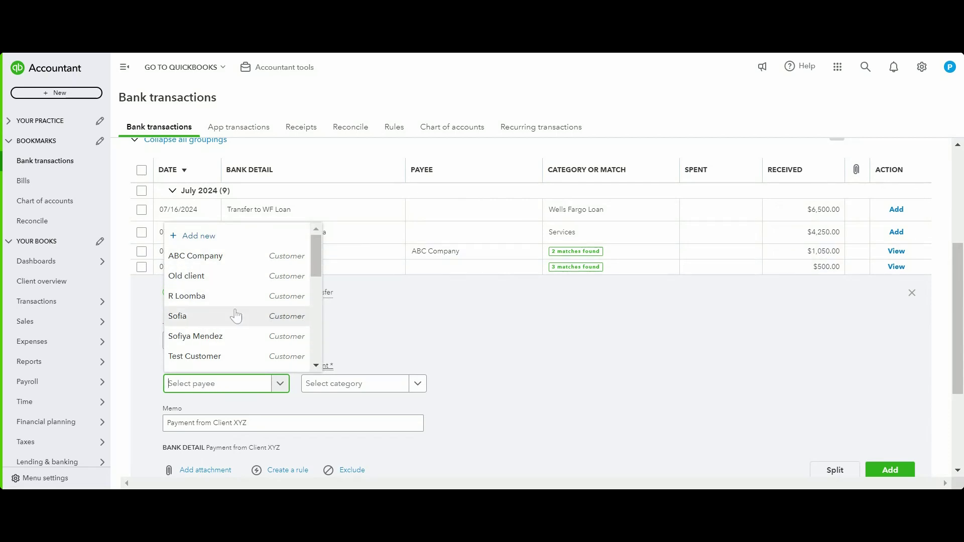
scroll(245, 363, down, 2)
click(215, 316)
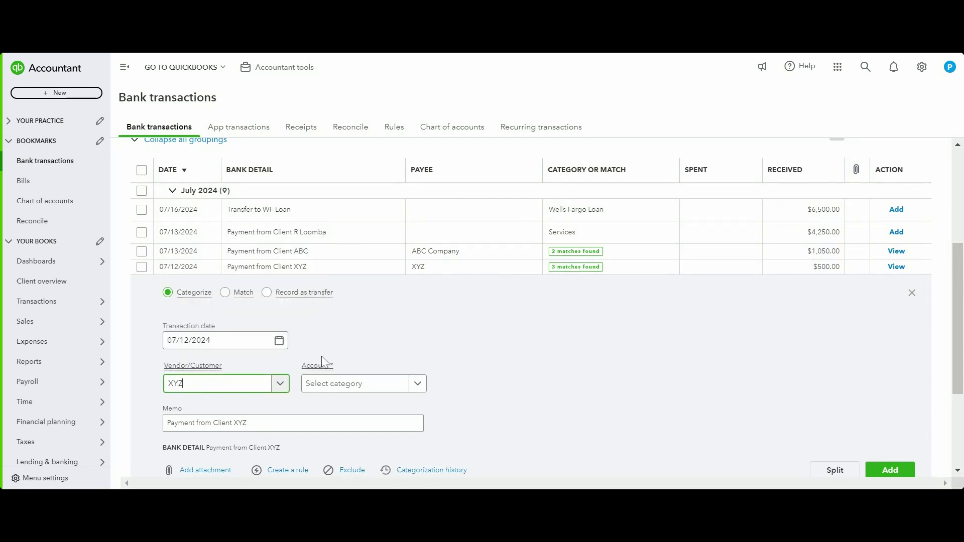
Step: Assign the Services account to the Client XYZ payment and add it to the books
click(346, 391)
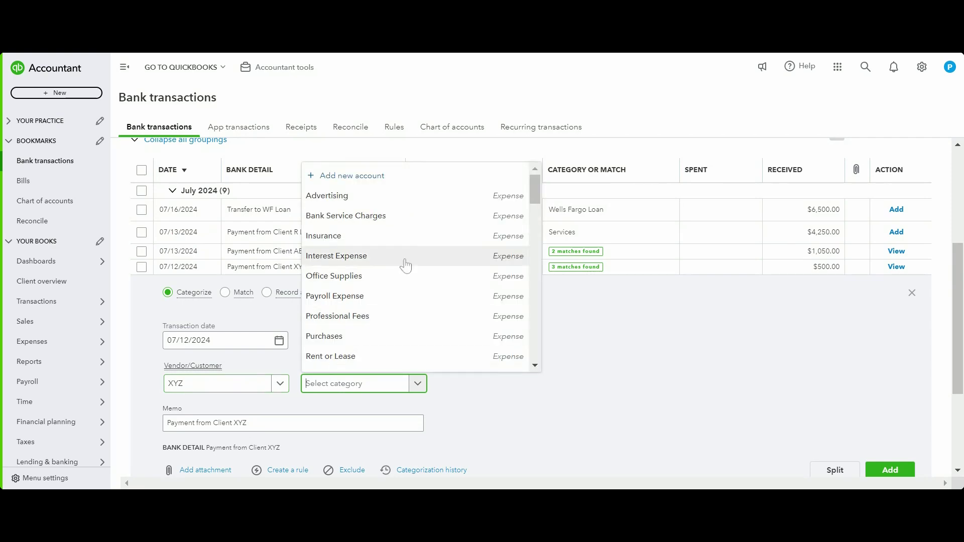
scroll(405, 263, down, 5)
text(Serv)
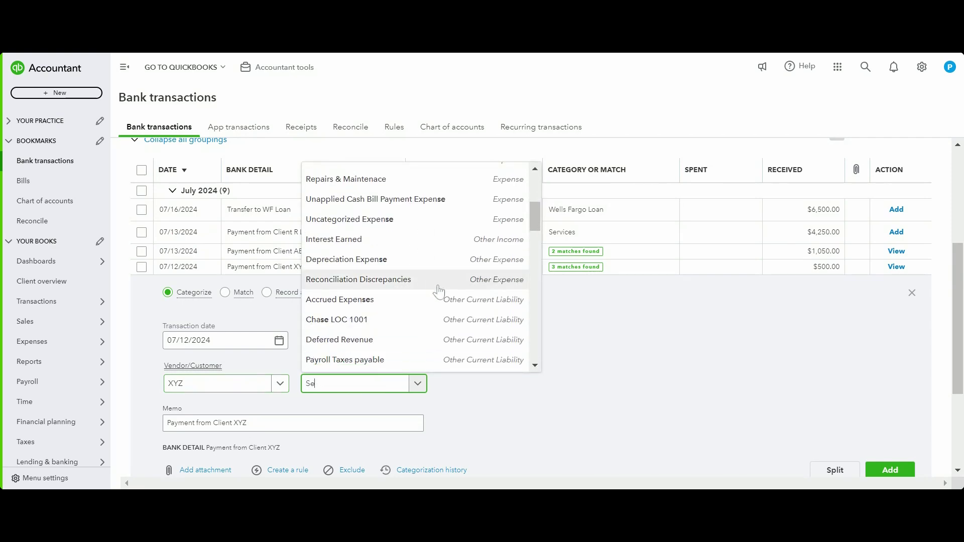
click(358, 342)
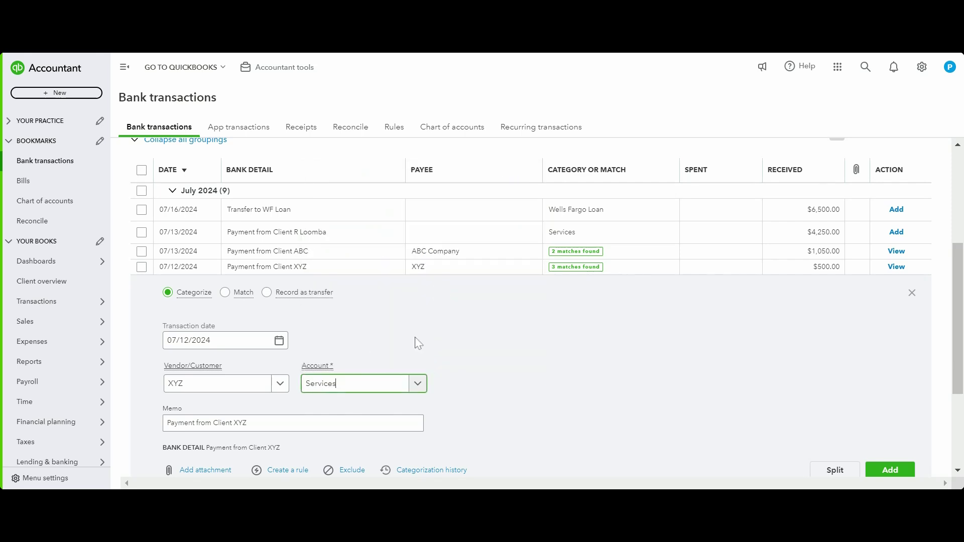
scroll(520, 356, down, 2)
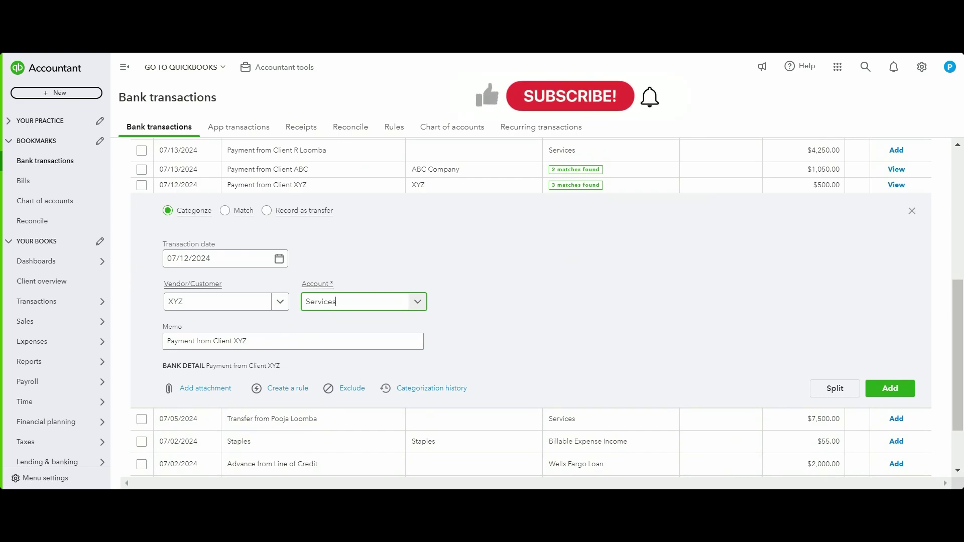
click(885, 392)
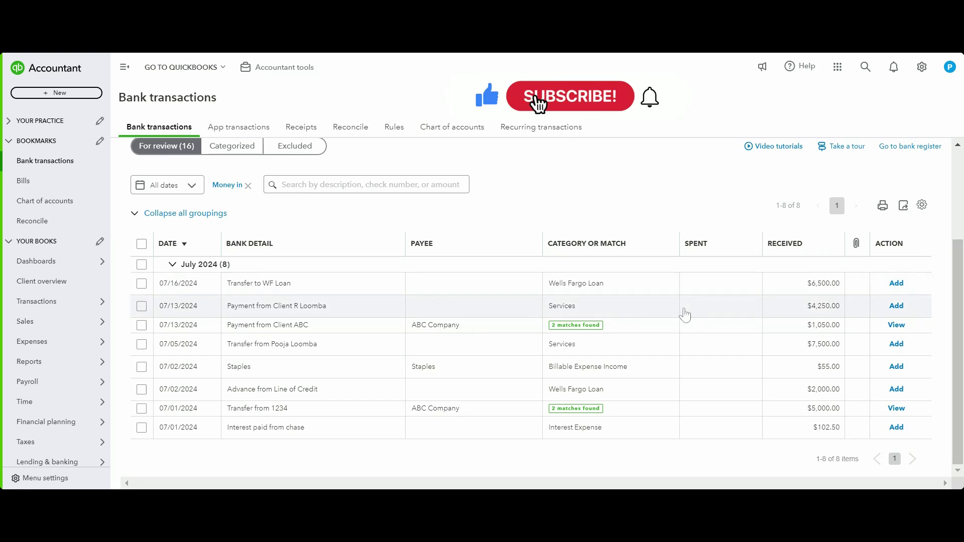
Step: Match the 07/13/2024 $1,050.00 payment from Client ABC to the suggested open invoice dated 07/01/2024
click(723, 329)
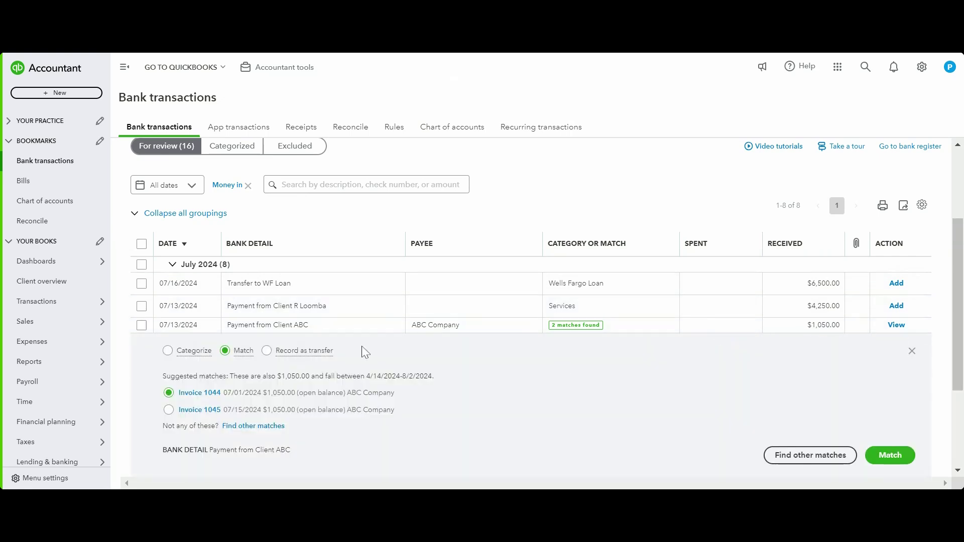
scroll(366, 351, down, 2)
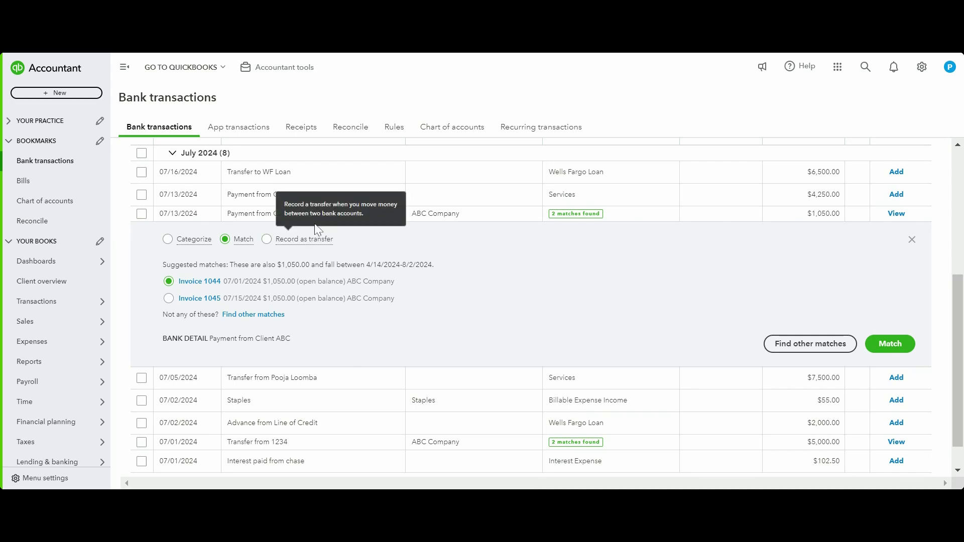
click(449, 215)
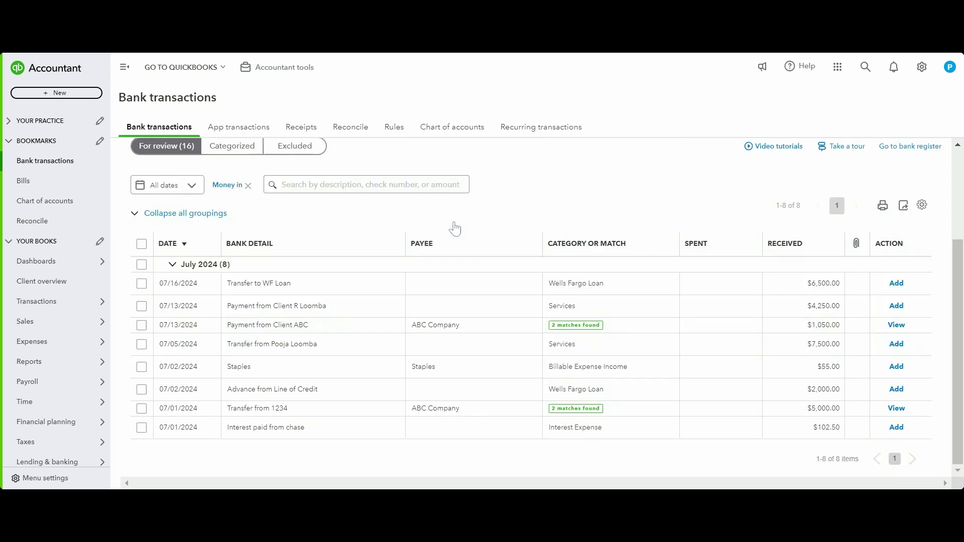
click(439, 324)
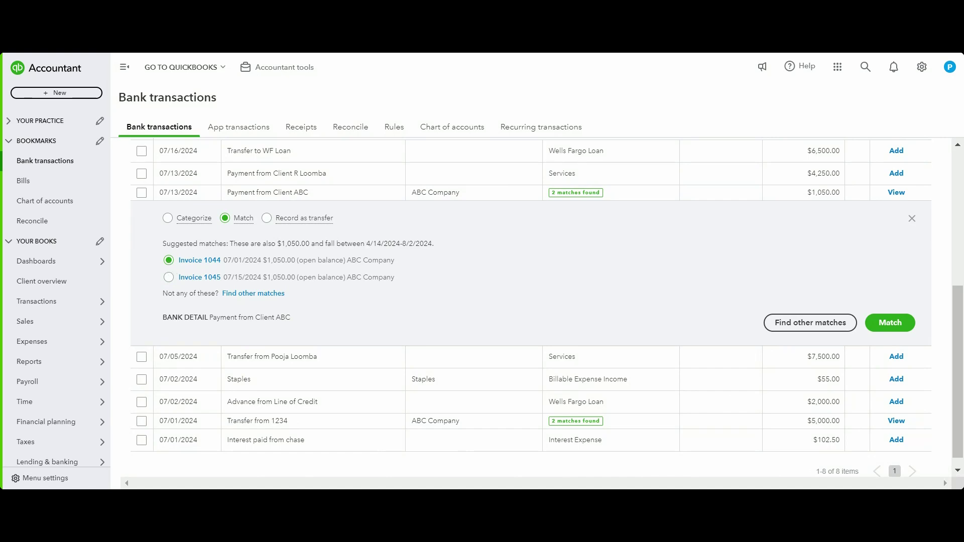
click(891, 323)
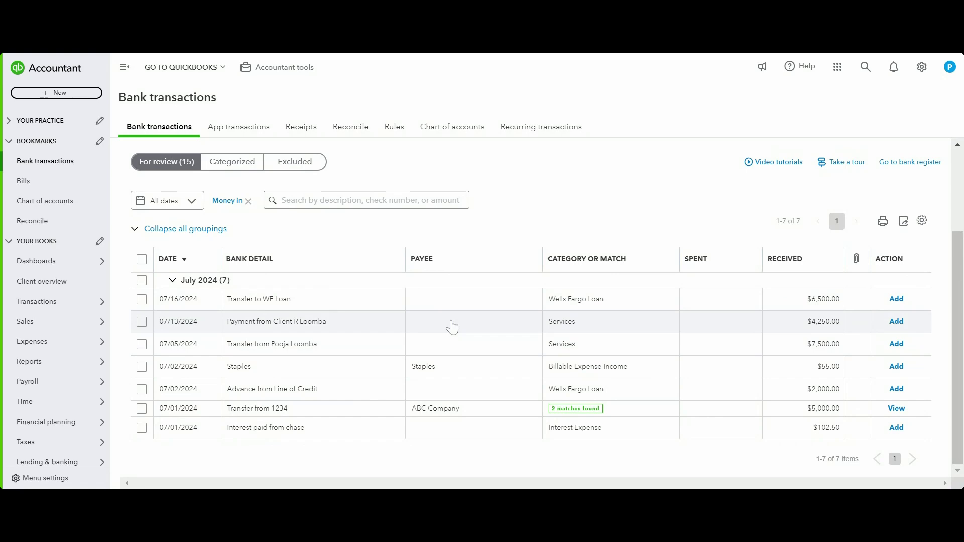
Step: Review the details of the 07/13/2024 $4,250.00 client payment and open that client's record in the customer list
click(468, 322)
scroll(447, 314, down, 2)
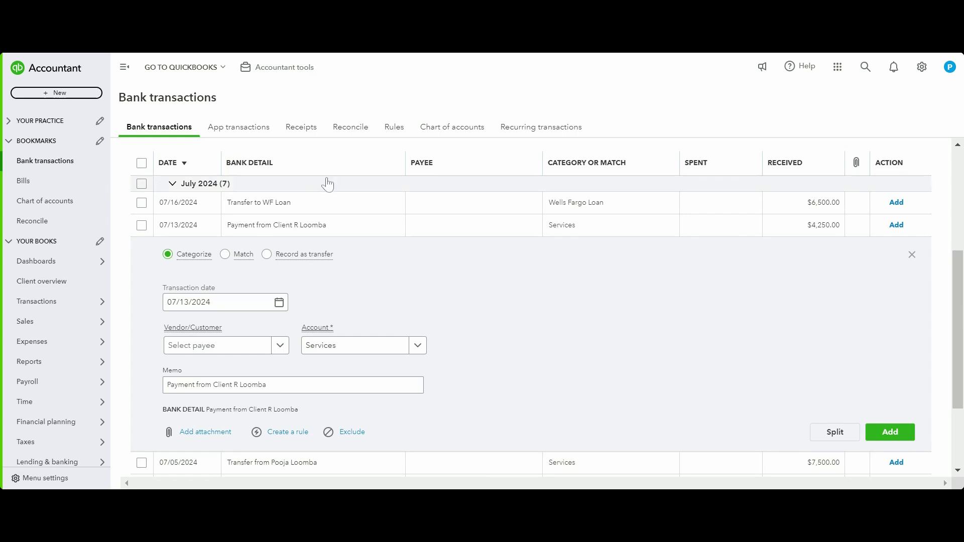
mouse_move(71, 322)
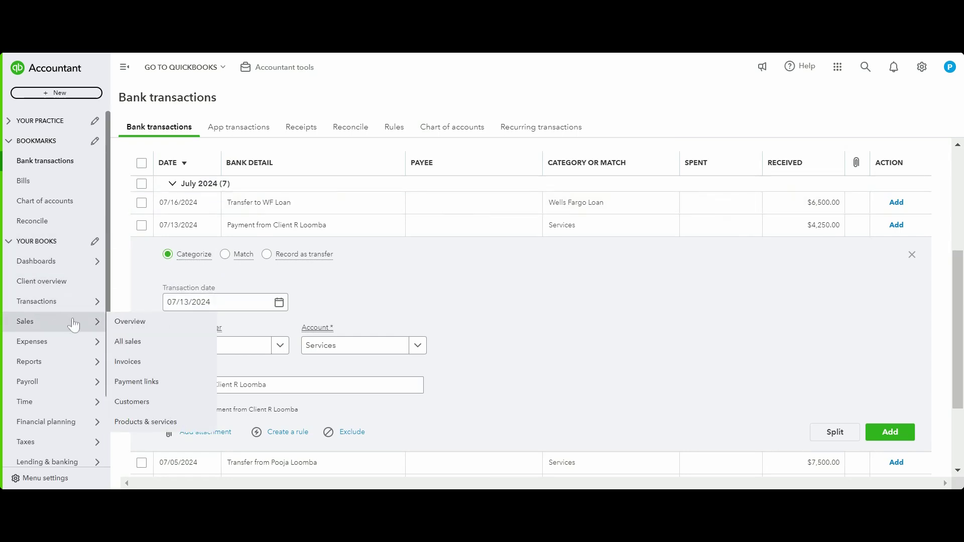
click(131, 403)
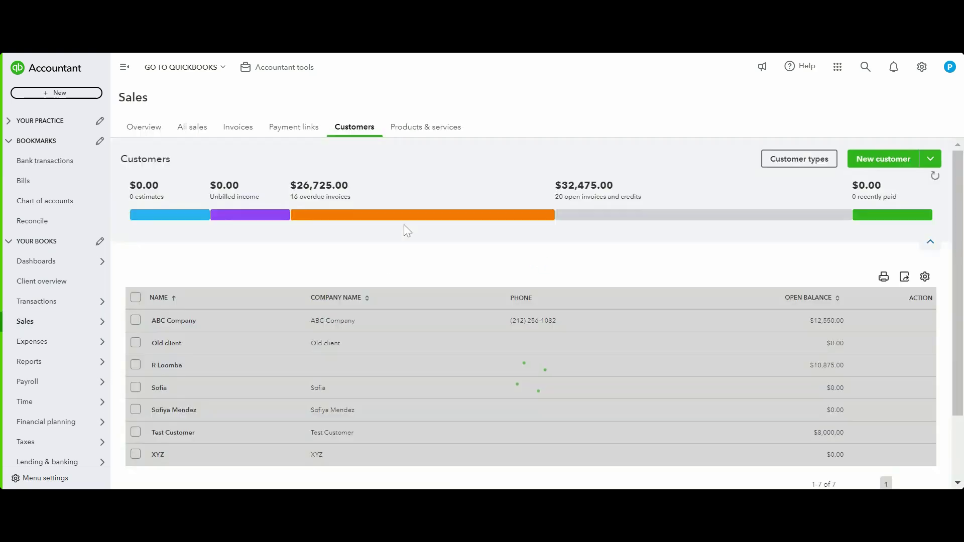
click(235, 275)
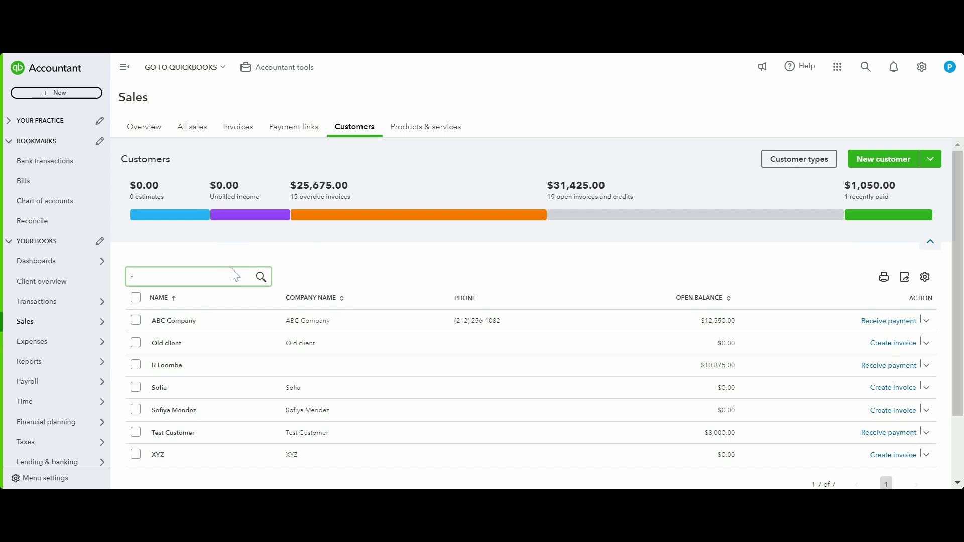
text(r)
click(447, 235)
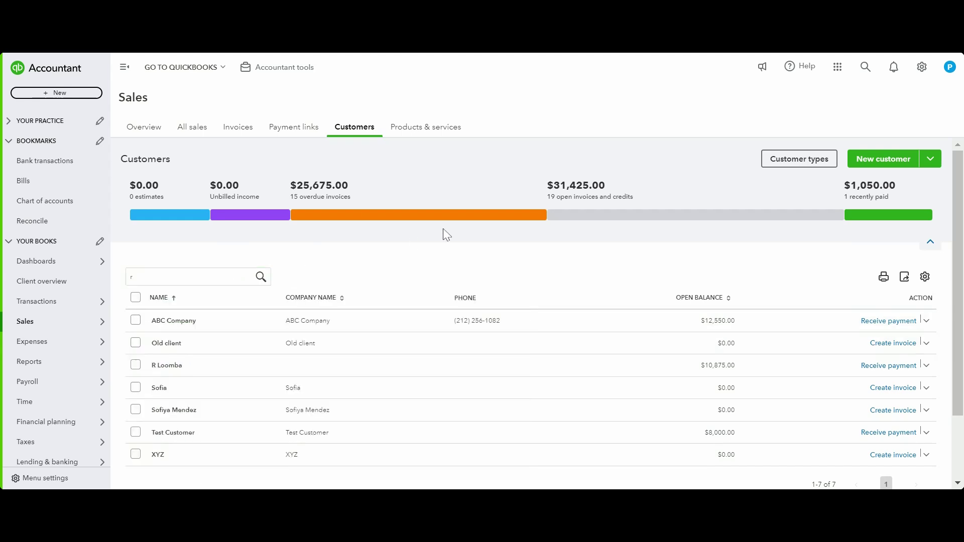
click(180, 367)
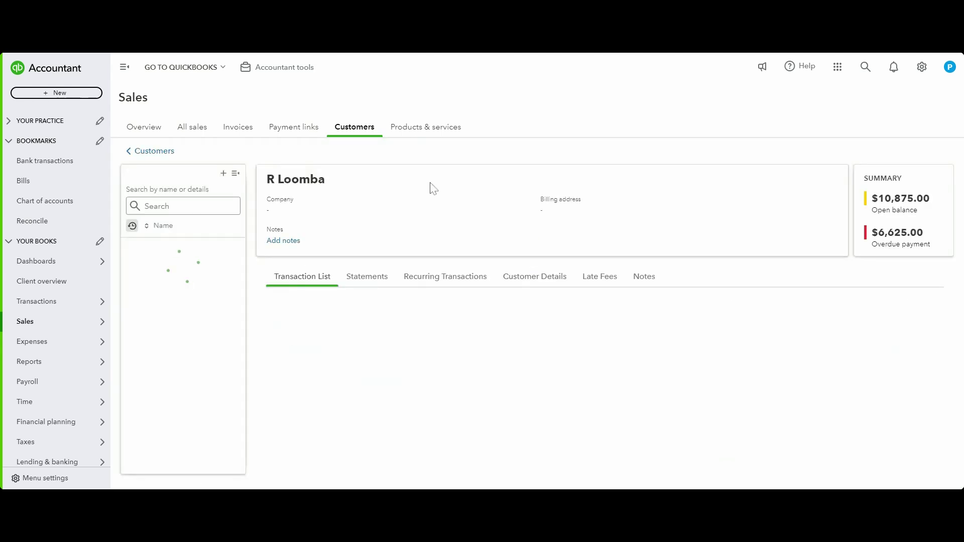
Step: Start a new payment for this customer and apply it to the 07/01/2024 invoices of $3,500.00 and $750.00
click(926, 157)
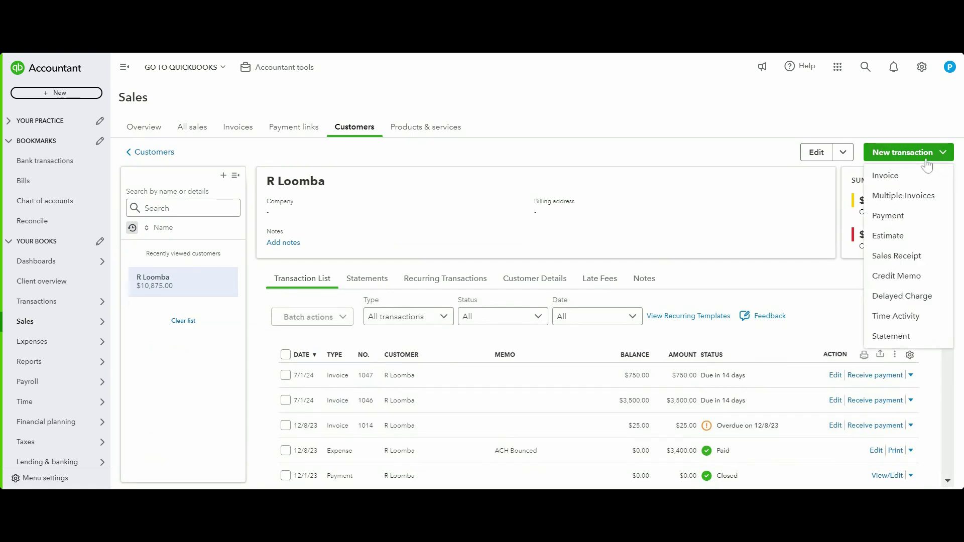
scroll(891, 220, down, 1)
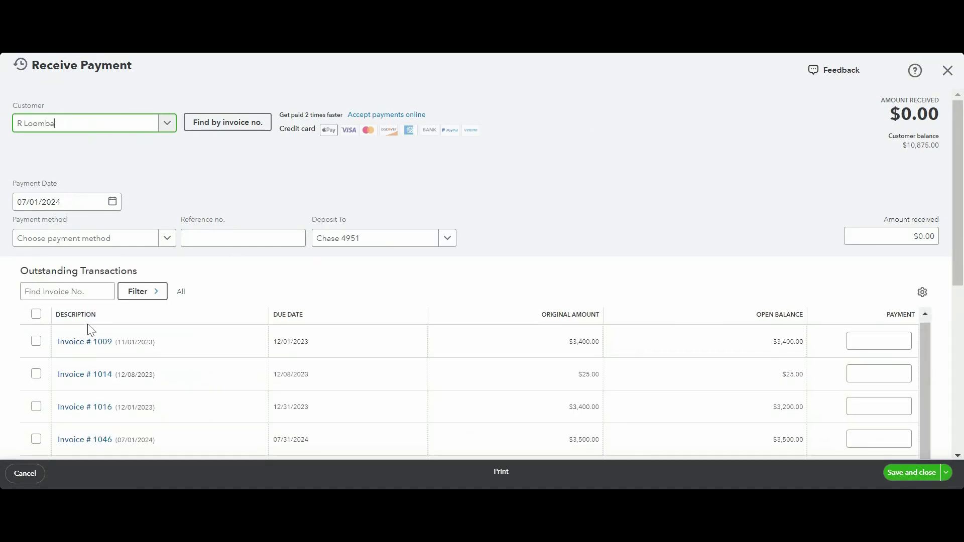
scroll(91, 330, down, 2)
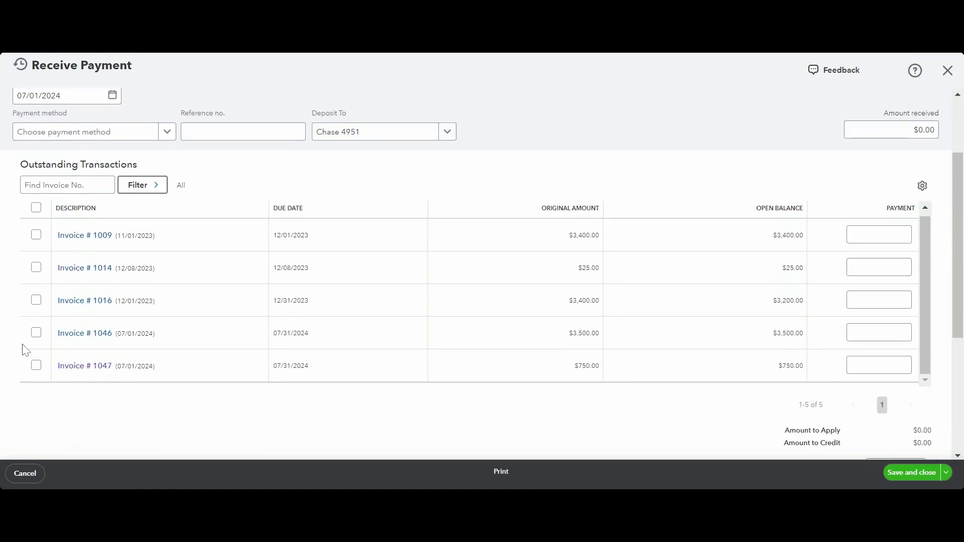
click(36, 333)
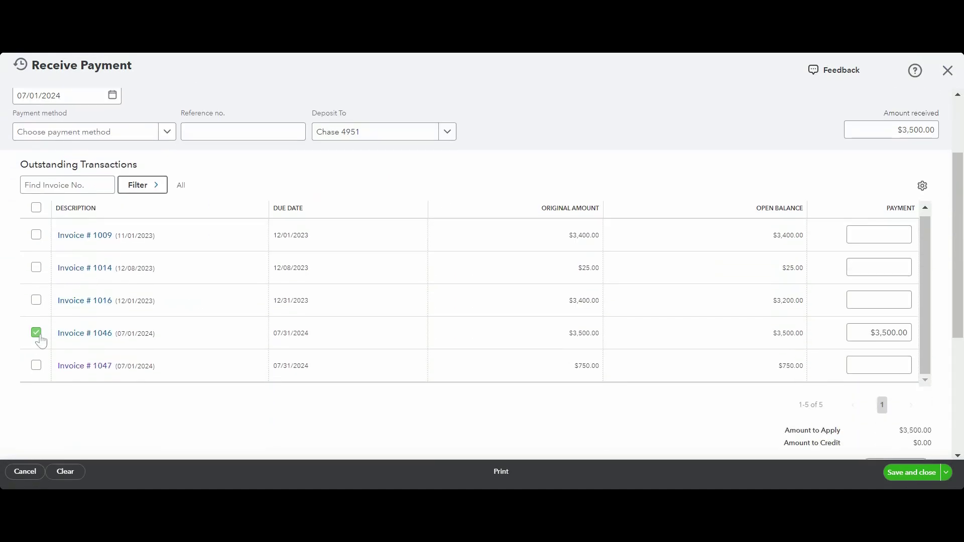
click(37, 367)
Step: Set the payment date to 07/13/2024
scroll(132, 221, up, 2)
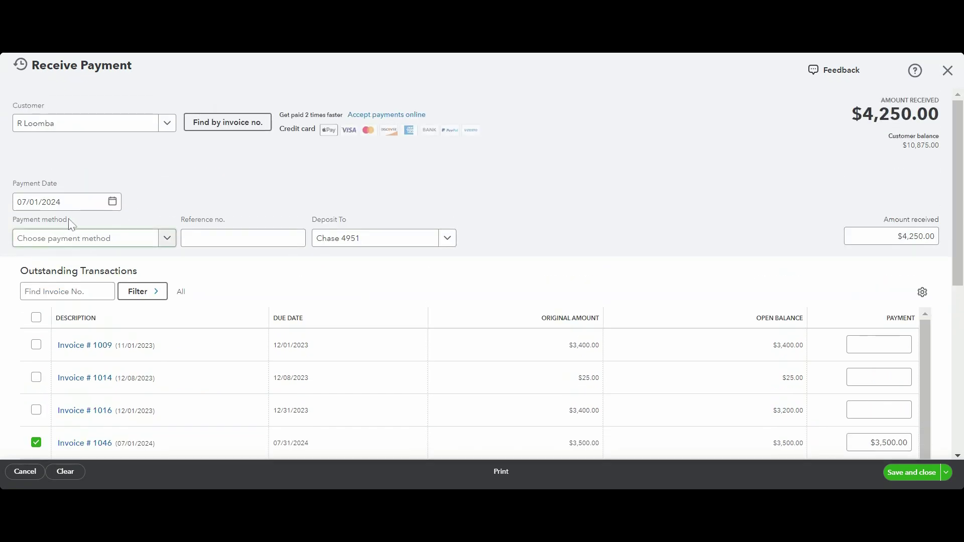
click(60, 202)
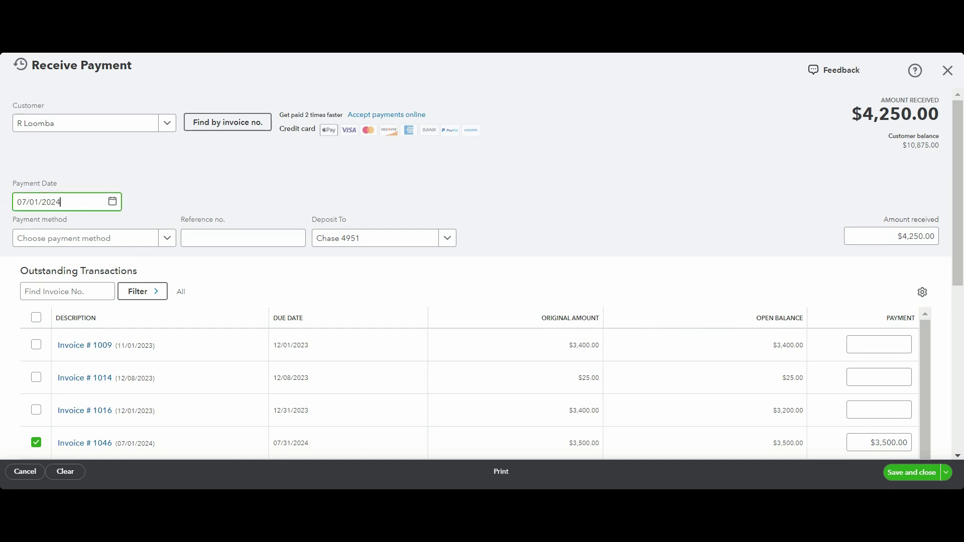
key(ctrl+a)
text(7/13)
key(Tab)
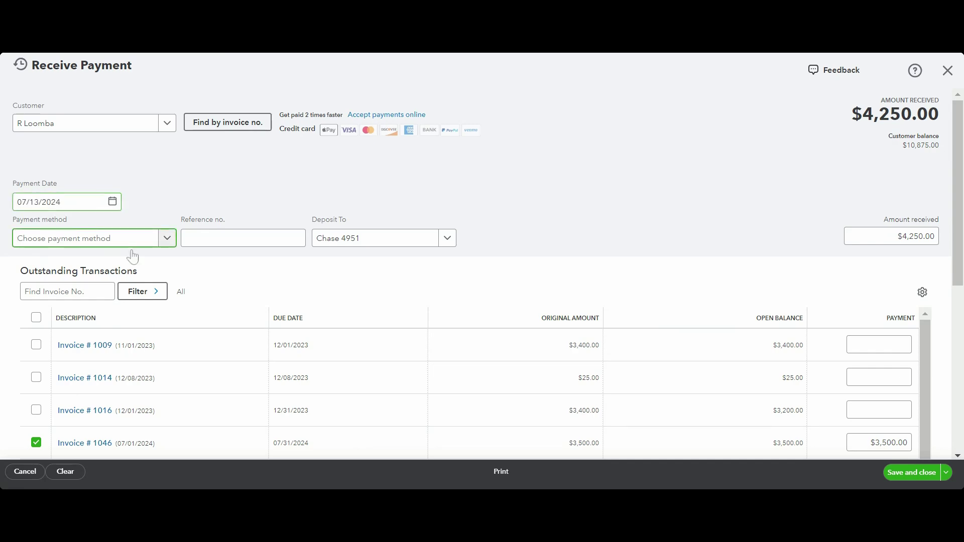
Step: Set the payment method of the received payment to ACH
text(wir)
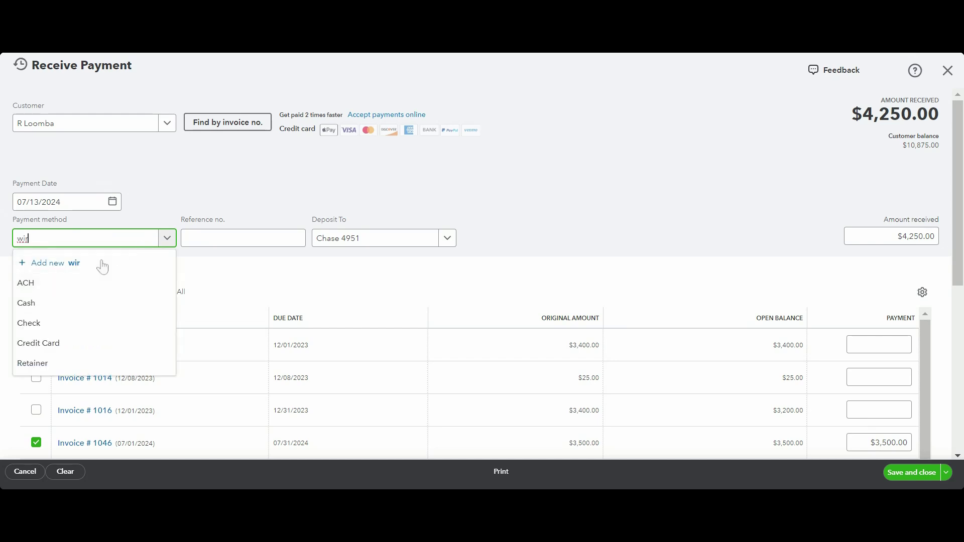
key(BackSpace)
key(BackSpace)
key(BackSpace)
click(57, 284)
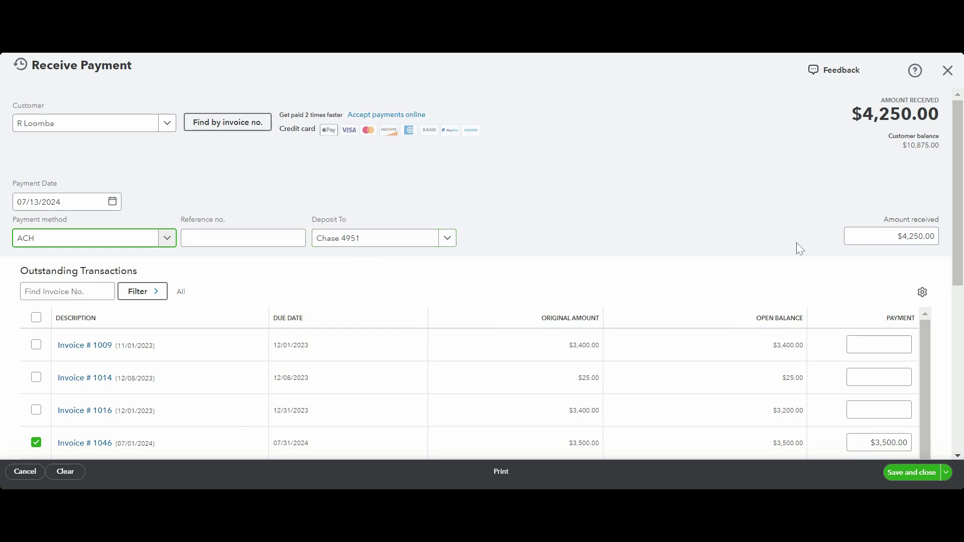
Step: Save the received payment and match it to the 07/13/2024 $4,250.00 client deposit in the bank transactions
click(914, 473)
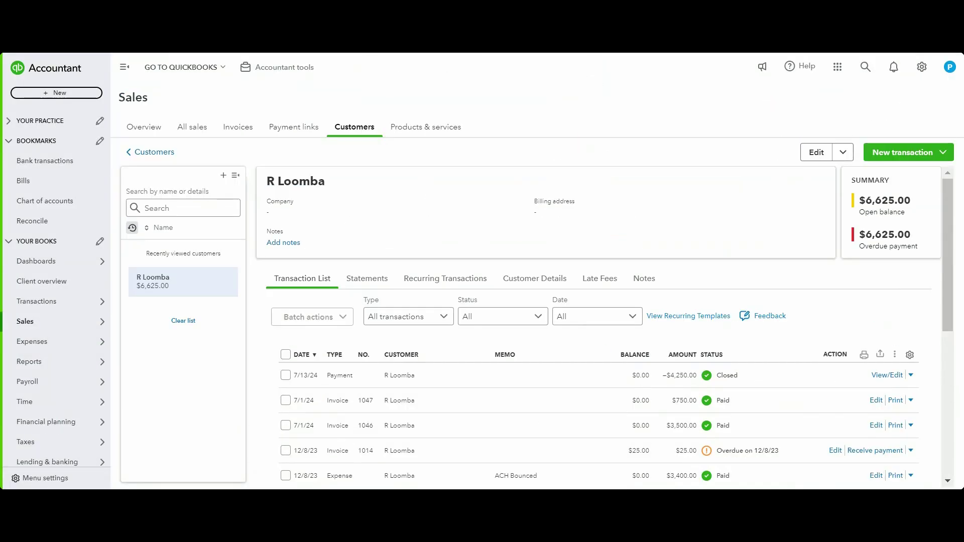
click(73, 164)
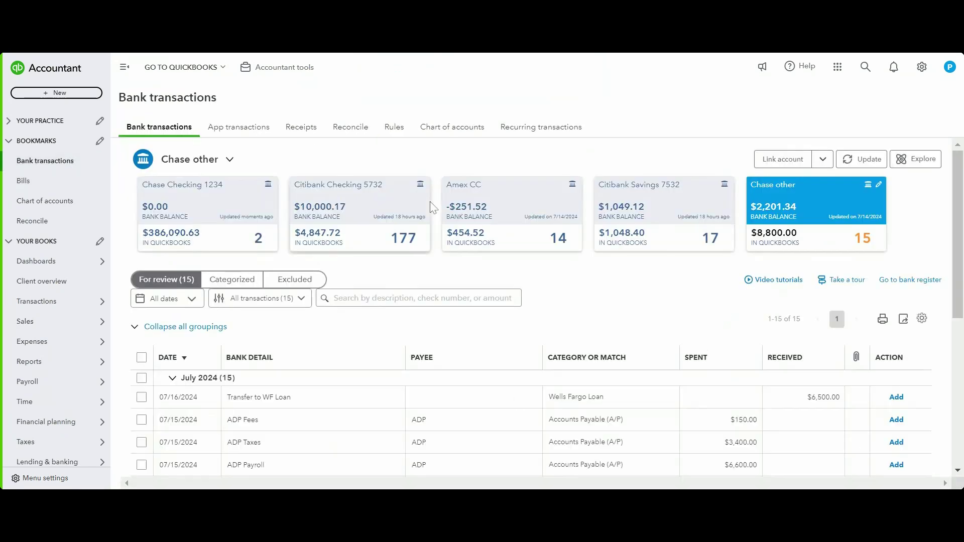
scroll(633, 302, down, 3)
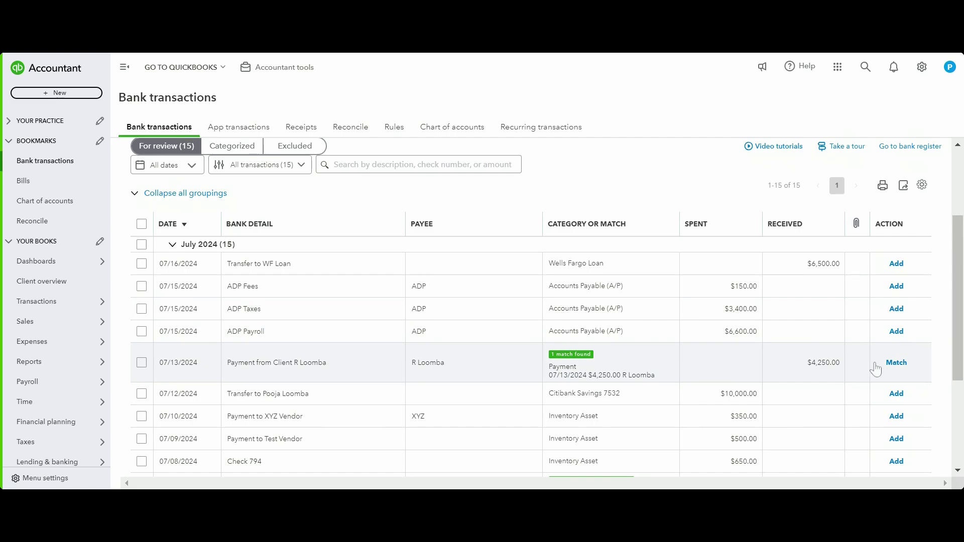
click(897, 363)
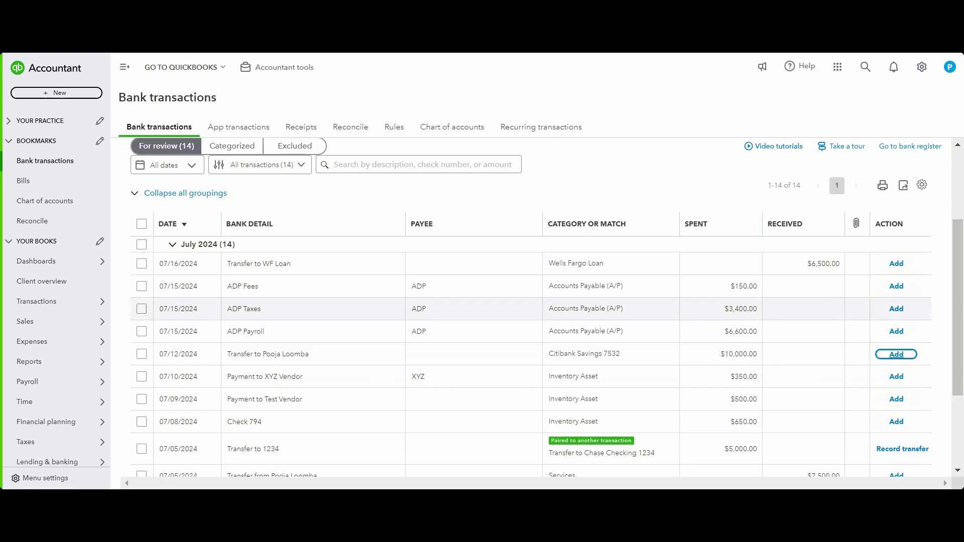
Step: Among the money-in transactions, record the 07/01/2024 $5,000.00 deposit as a transfer from the Chase Checking account
scroll(519, 340, down, 2)
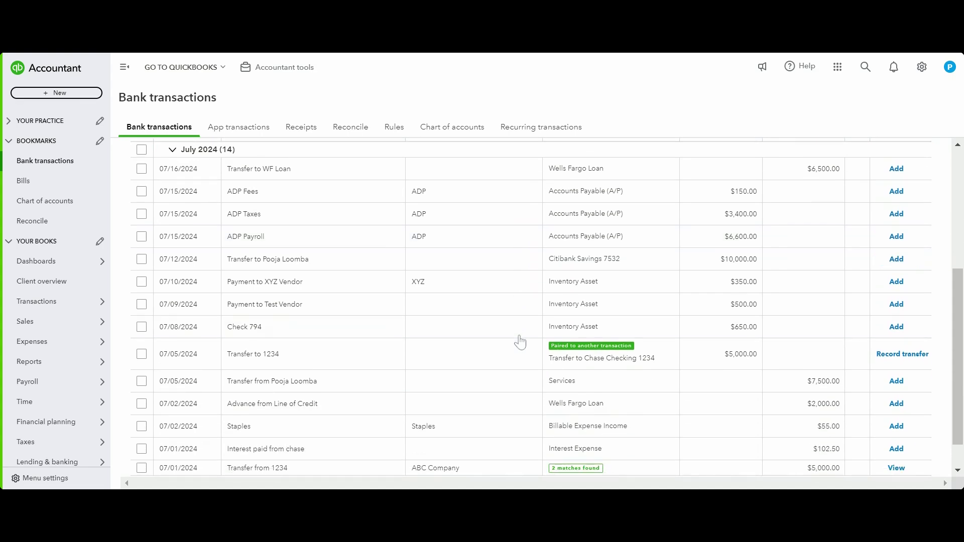
click(500, 414)
scroll(523, 272, down, 3)
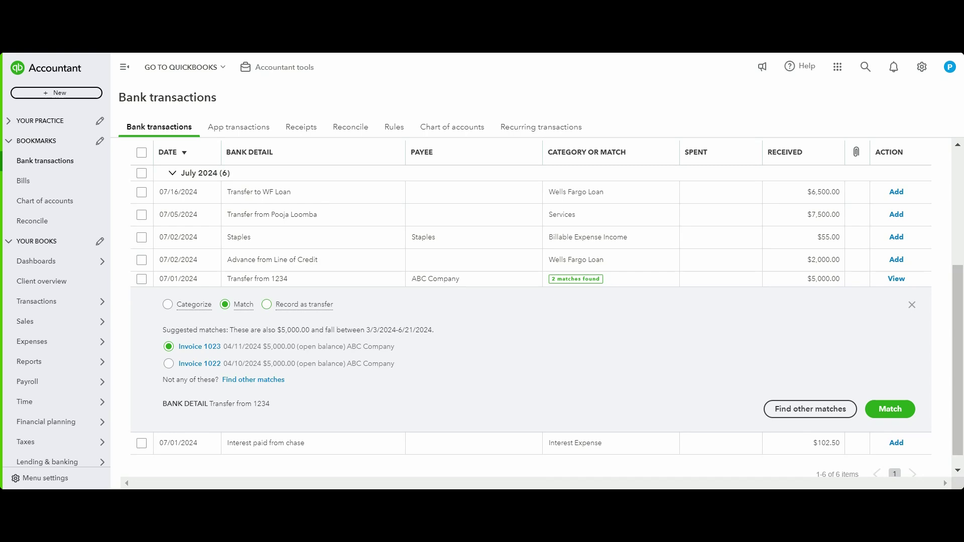
click(266, 305)
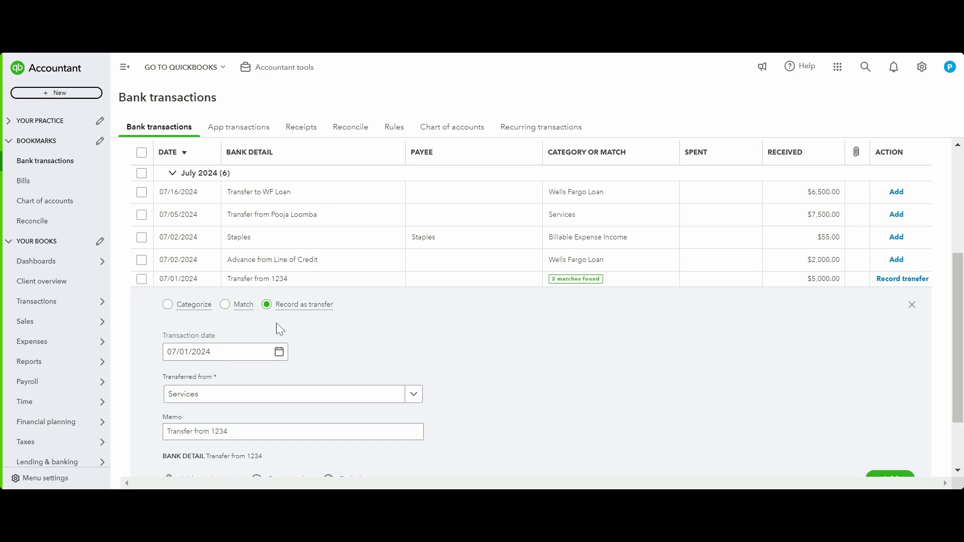
click(224, 397)
text(1234)
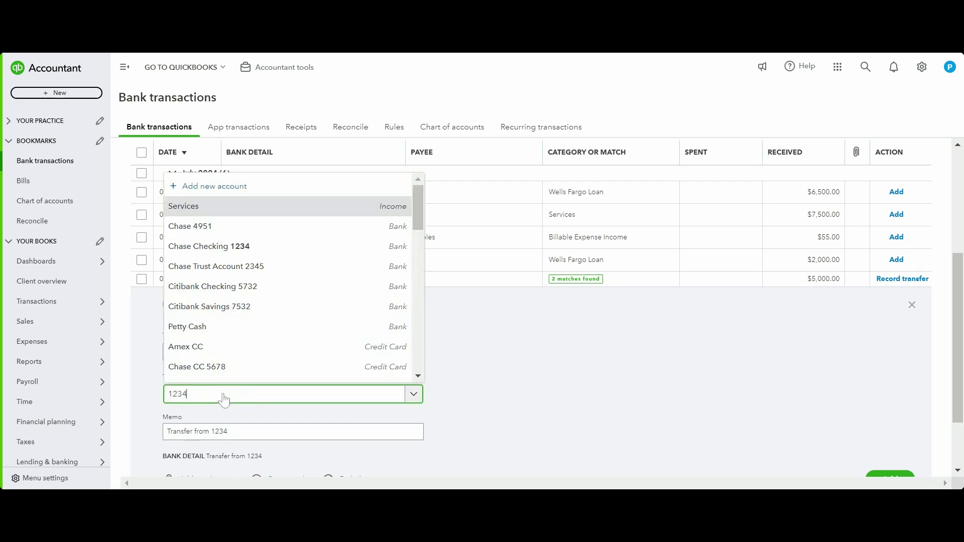
click(246, 378)
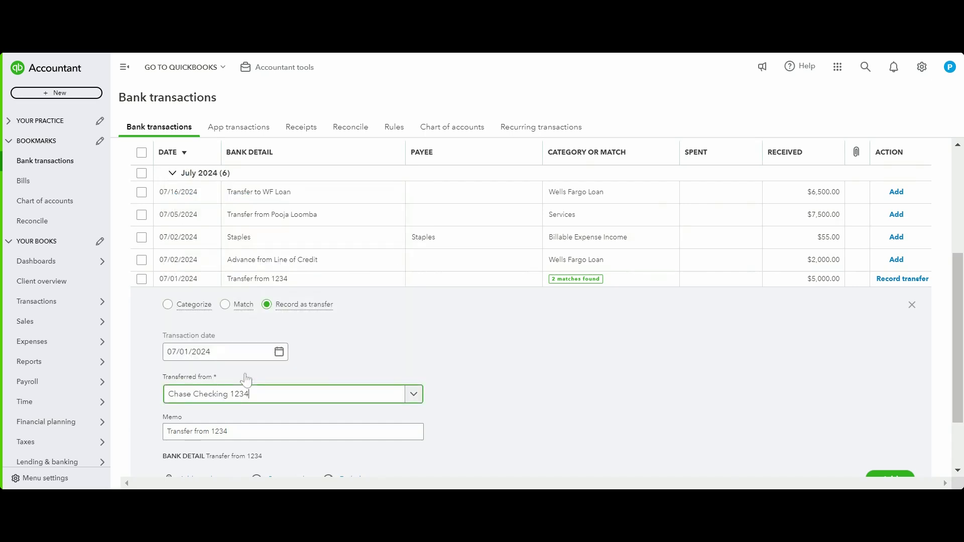
scroll(637, 337, down, 2)
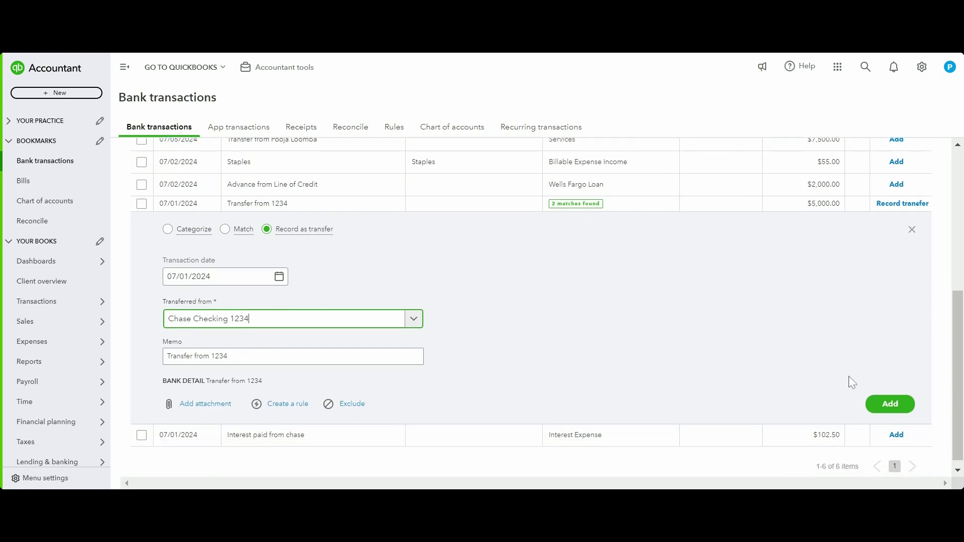
click(889, 406)
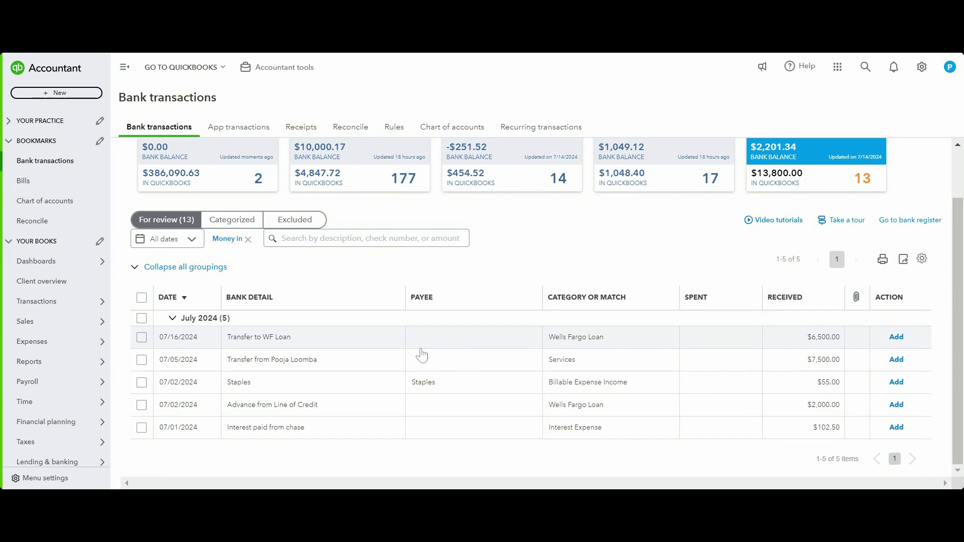
Step: Categorize the 07/02/2024 $55.00 Staples deposit to the Office Supplies account
click(374, 390)
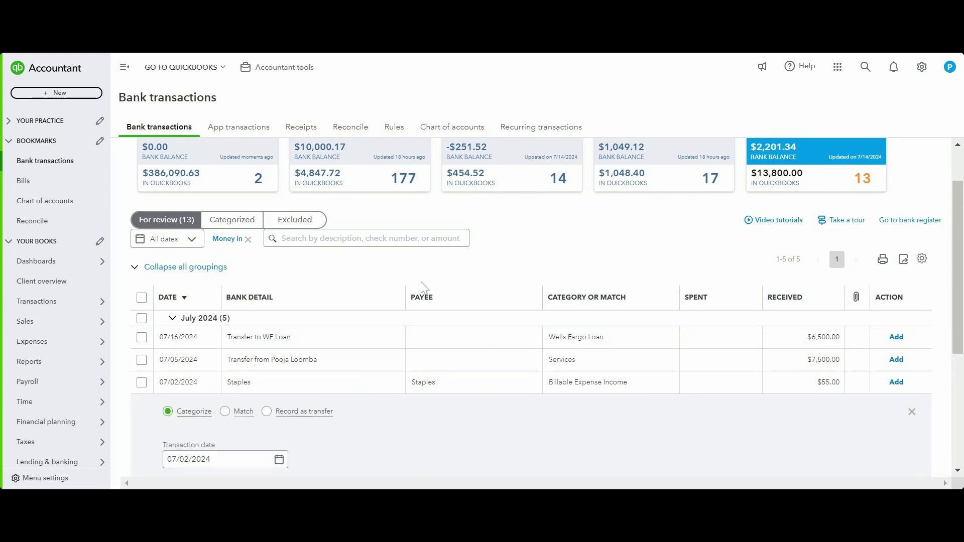
scroll(422, 289, down, 2)
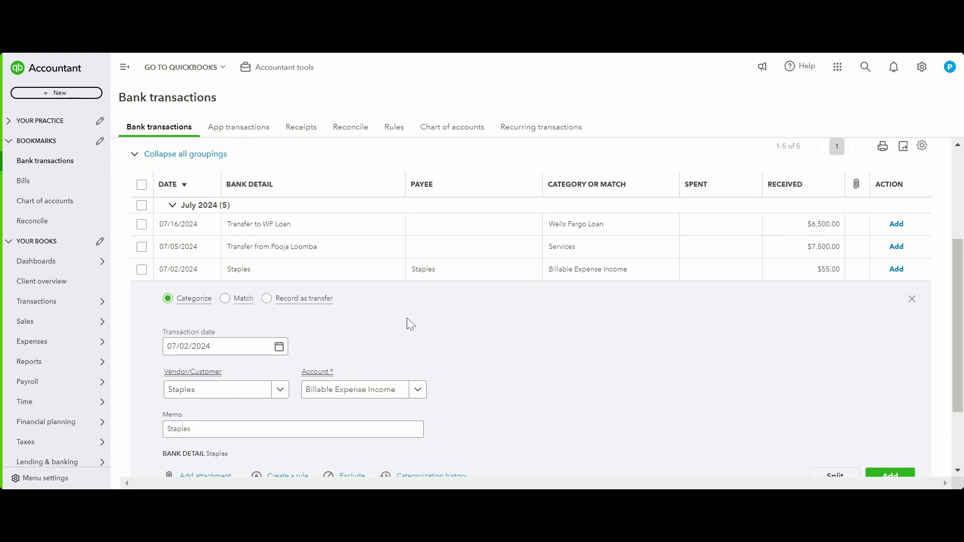
scroll(411, 324, down, 2)
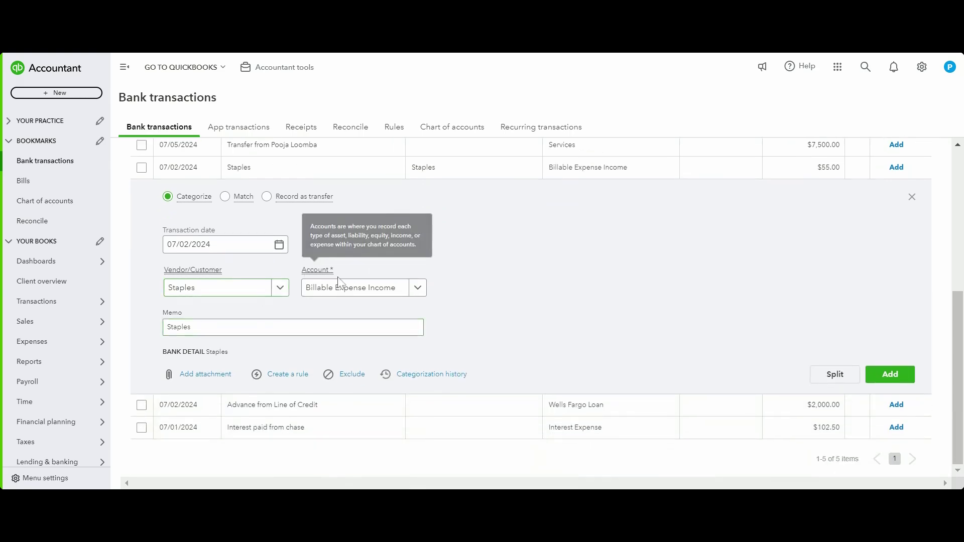
click(351, 288)
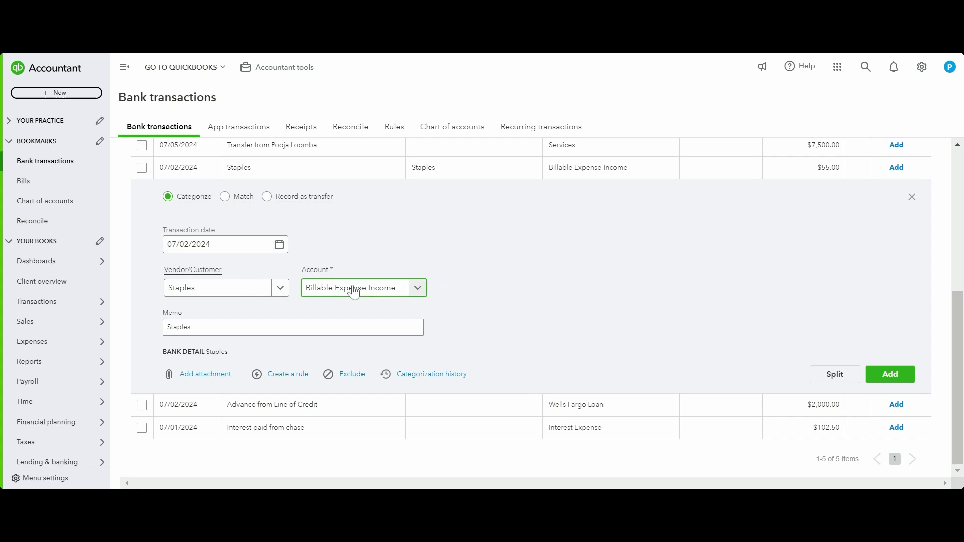
click(219, 290)
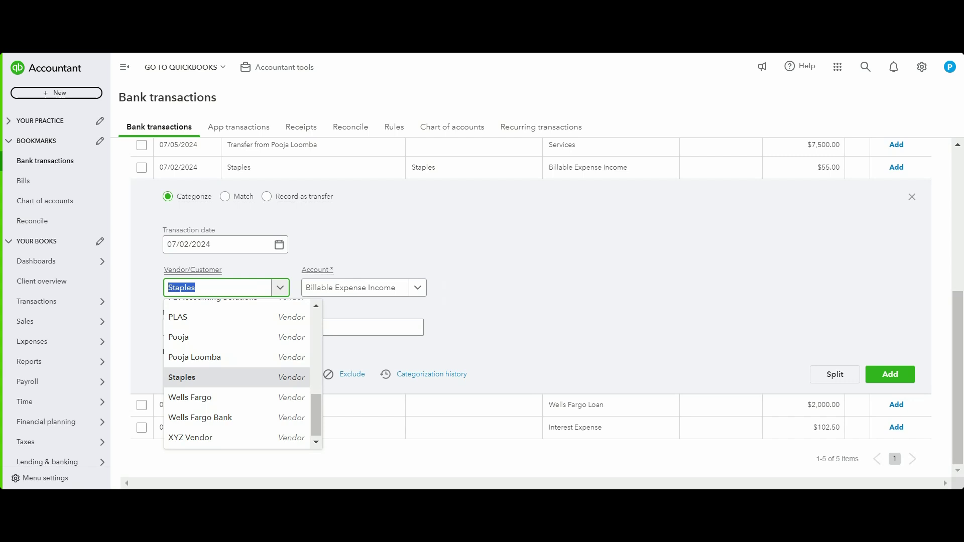
click(353, 290)
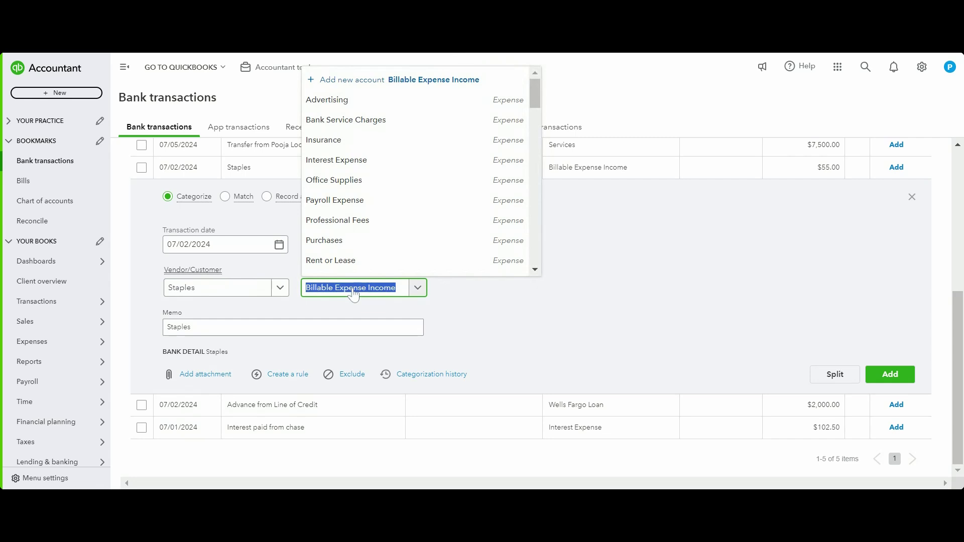
text(offi)
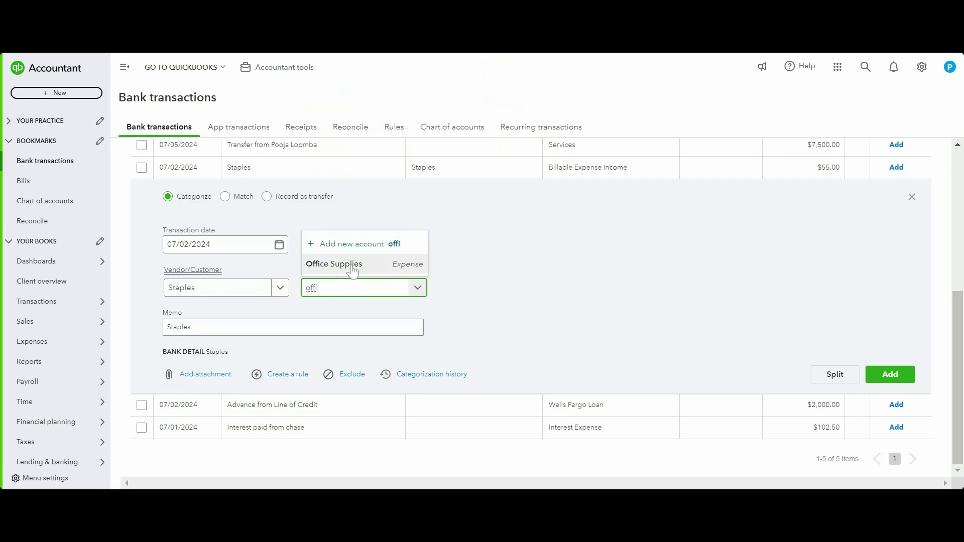
click(353, 264)
Step: Add "Refund from" to the memo of the Staples transaction and add the transaction to the books
click(191, 327)
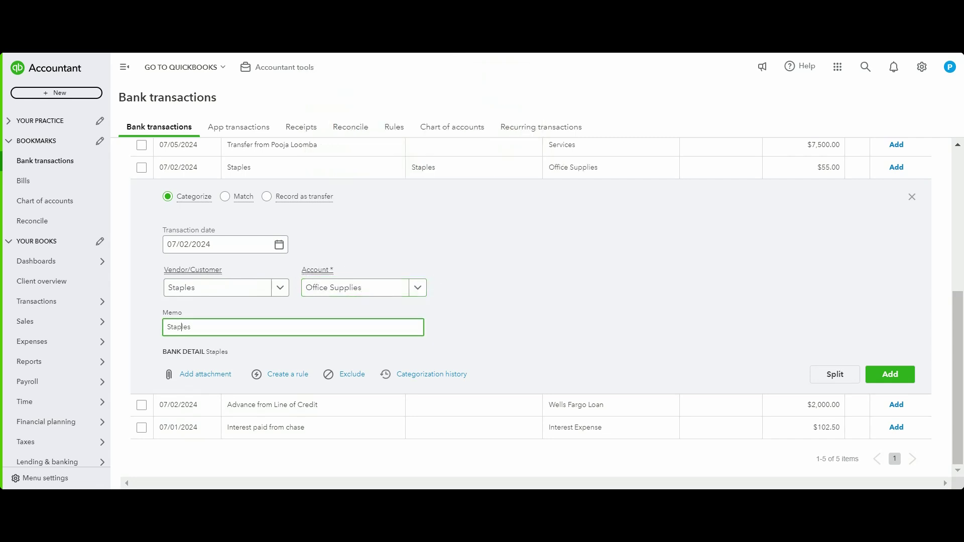
text(Refund from)
click(895, 378)
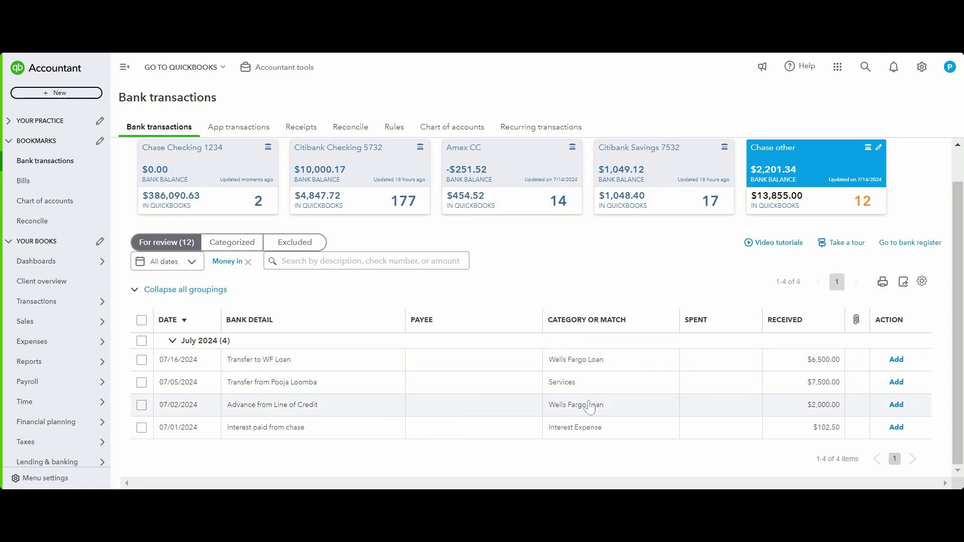
Step: Categorize the 07/05/2024 $7,500.00 transfer to Owner's Cont. with the sender's full-name vendor as payee, and add it
click(480, 389)
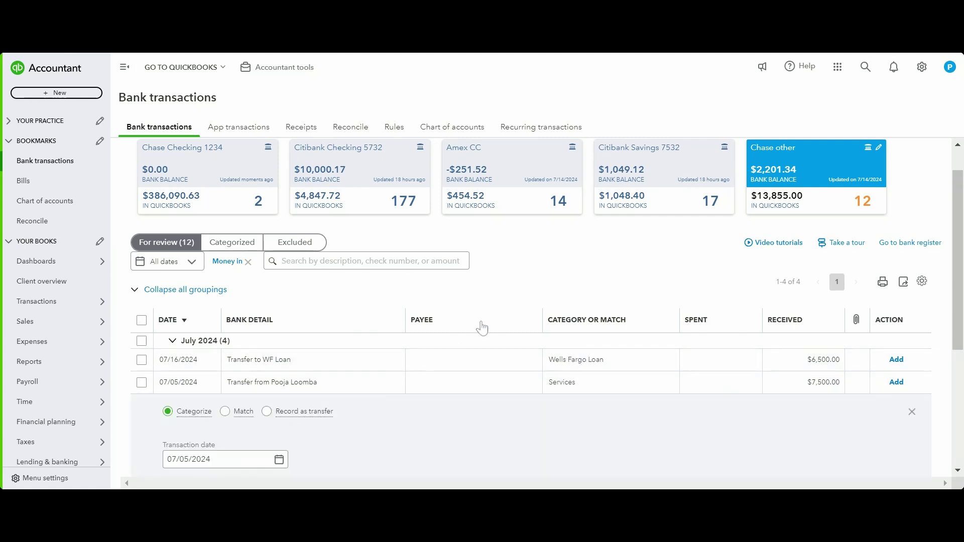
scroll(480, 327, down, 3)
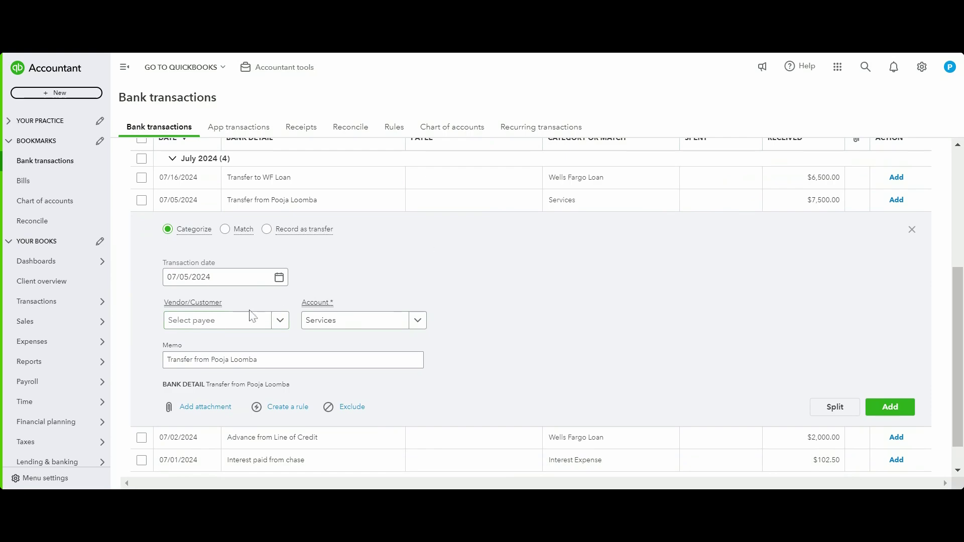
click(224, 328)
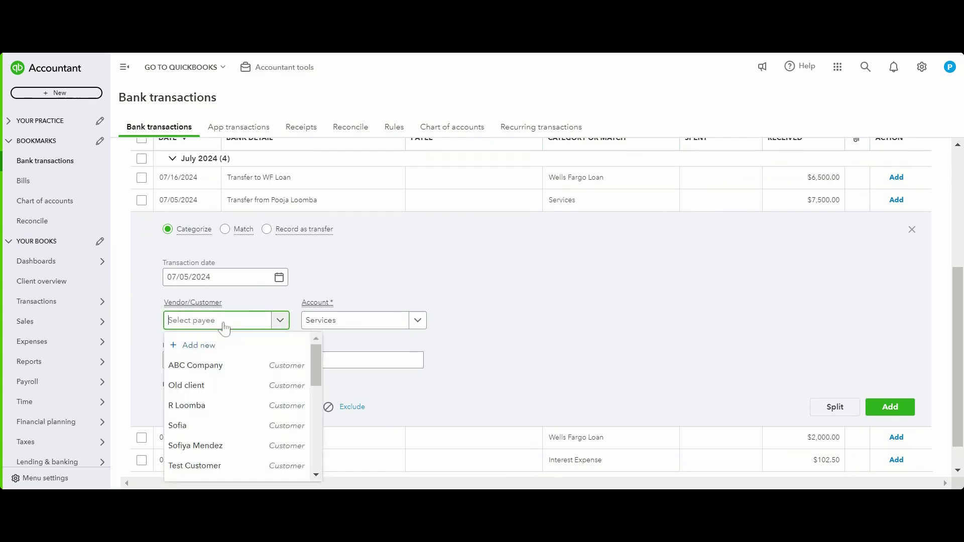
text(Pooja)
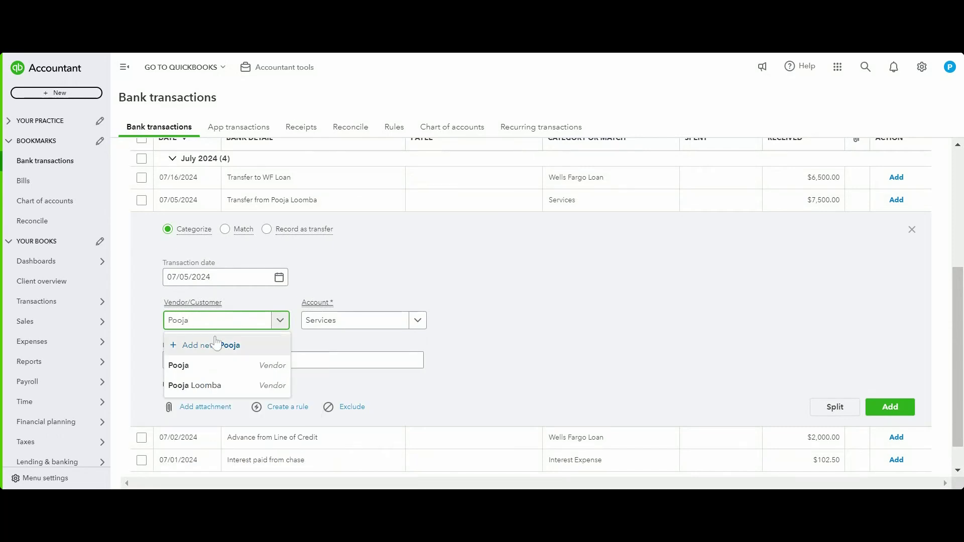
click(236, 392)
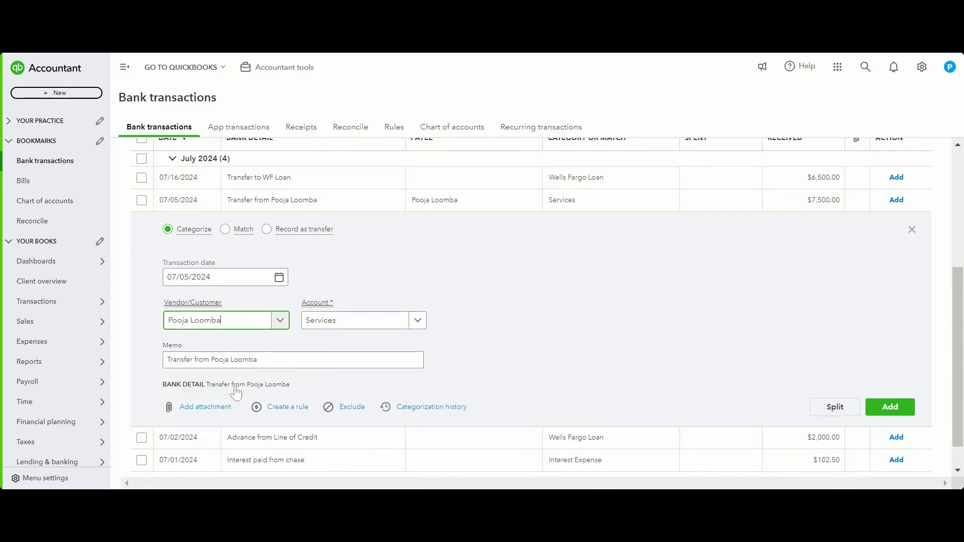
click(354, 327)
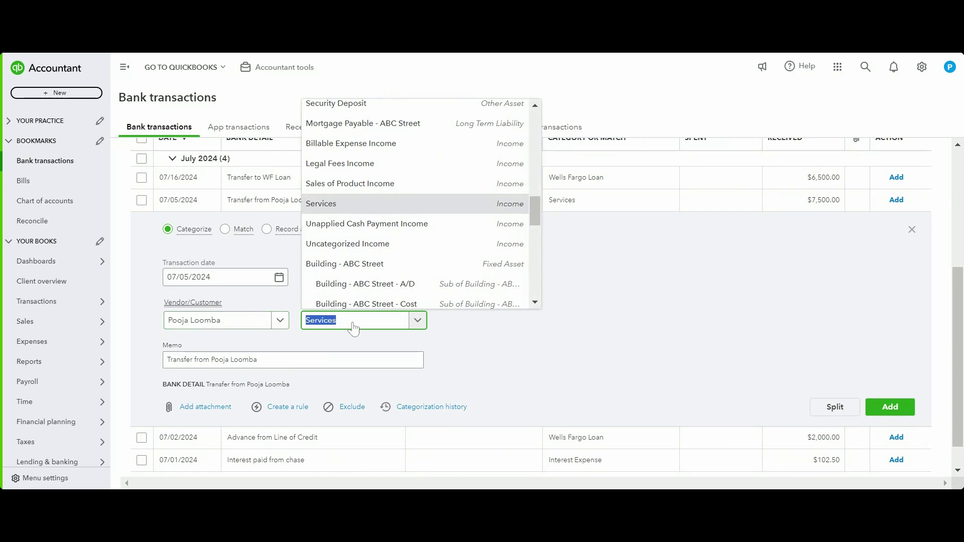
text(Own)
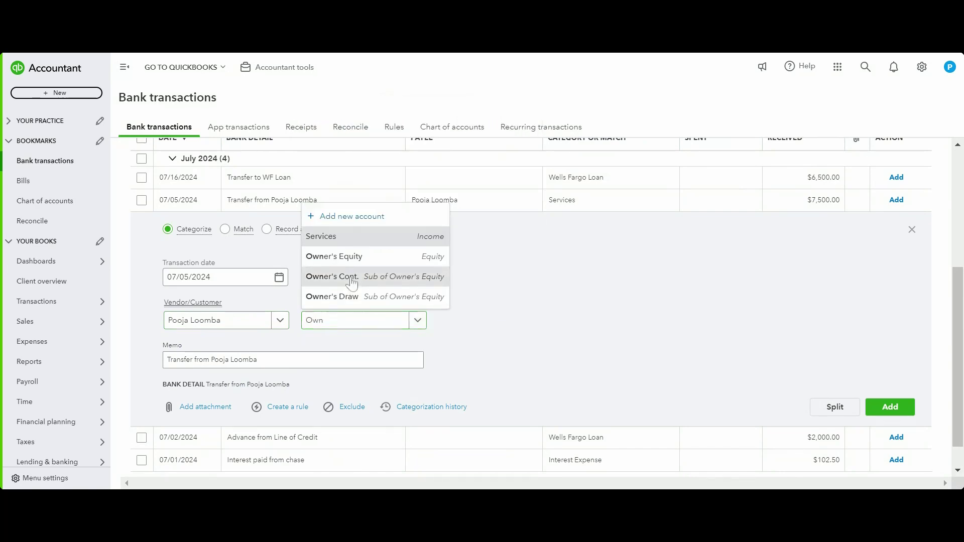
click(344, 284)
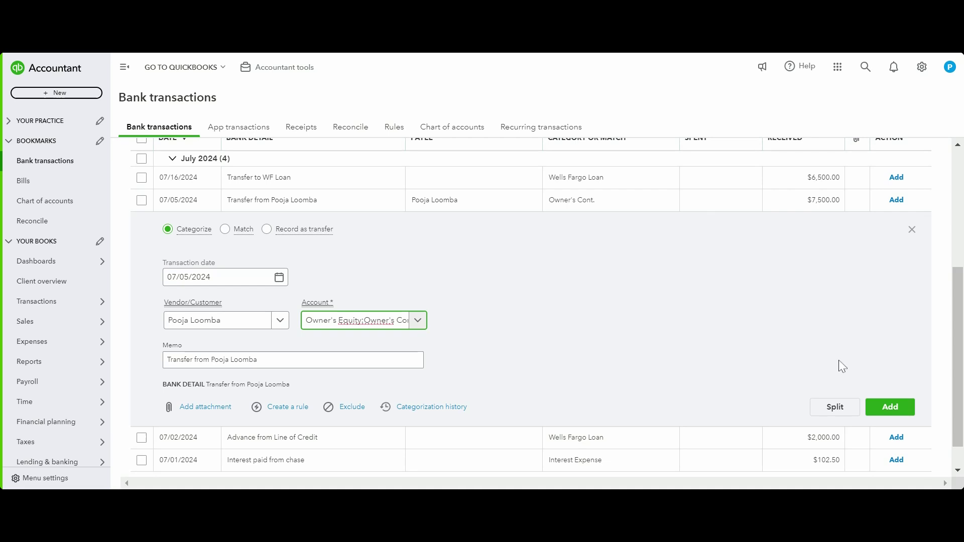
click(888, 408)
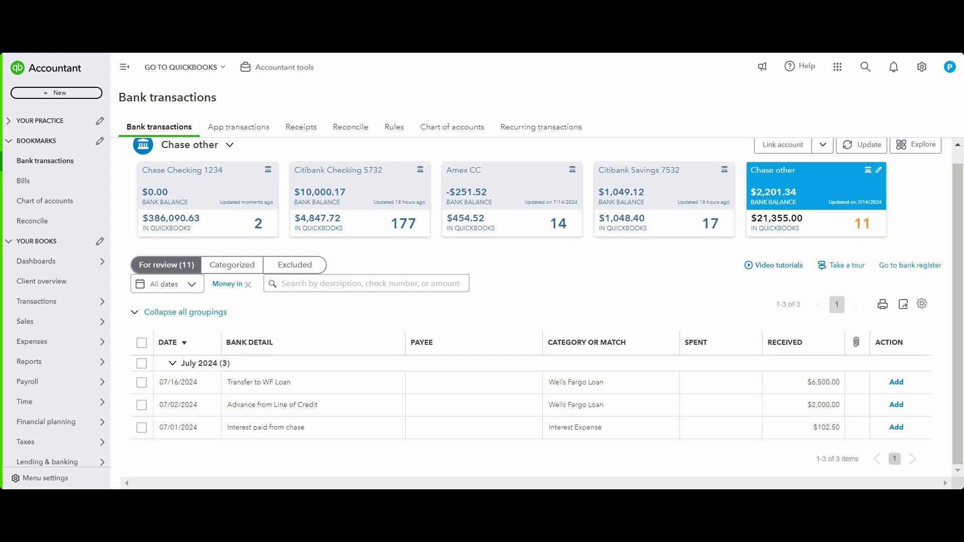
Step: Categorize the 07/01/2024 $102.50 interest paid from Chase to Interest Earned with Chase Bank as payee, and add it
click(311, 428)
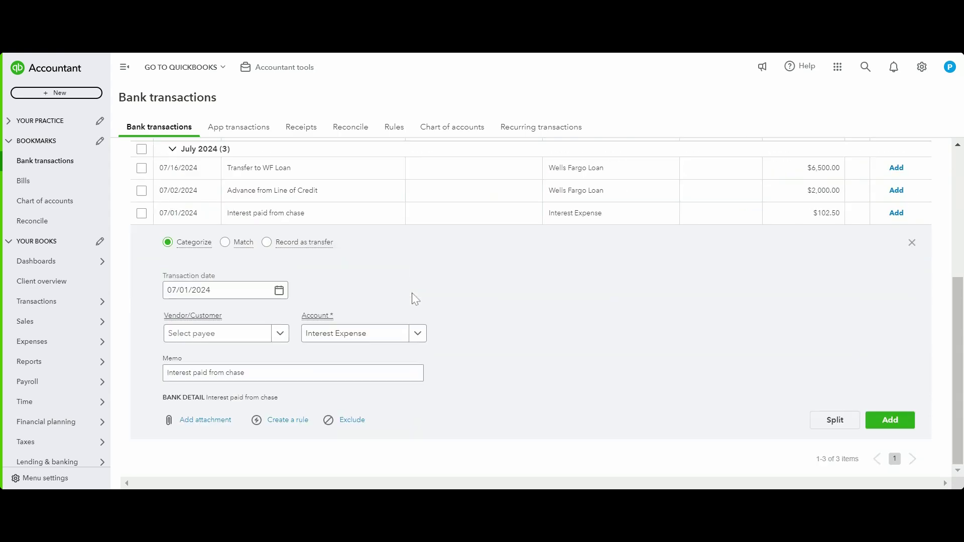
click(214, 337)
text(C)
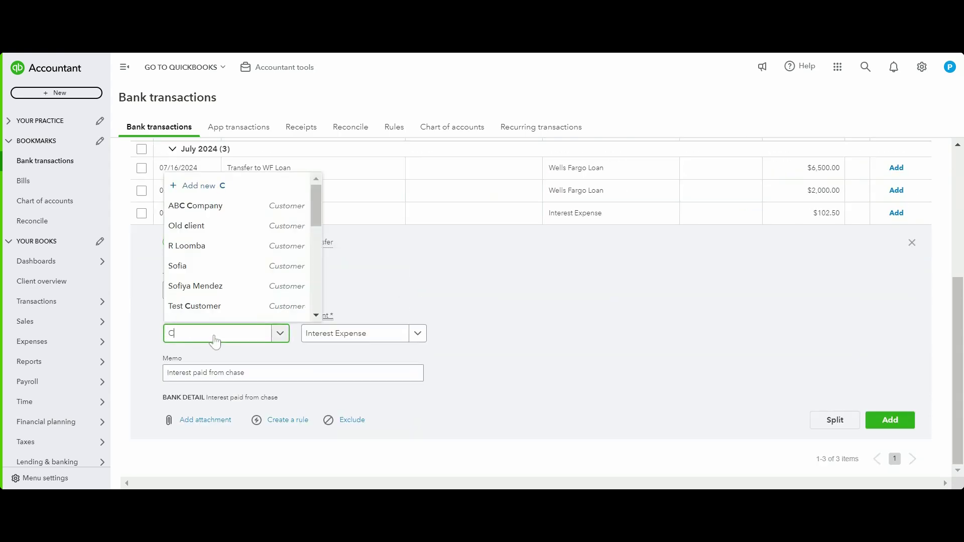
text(hase)
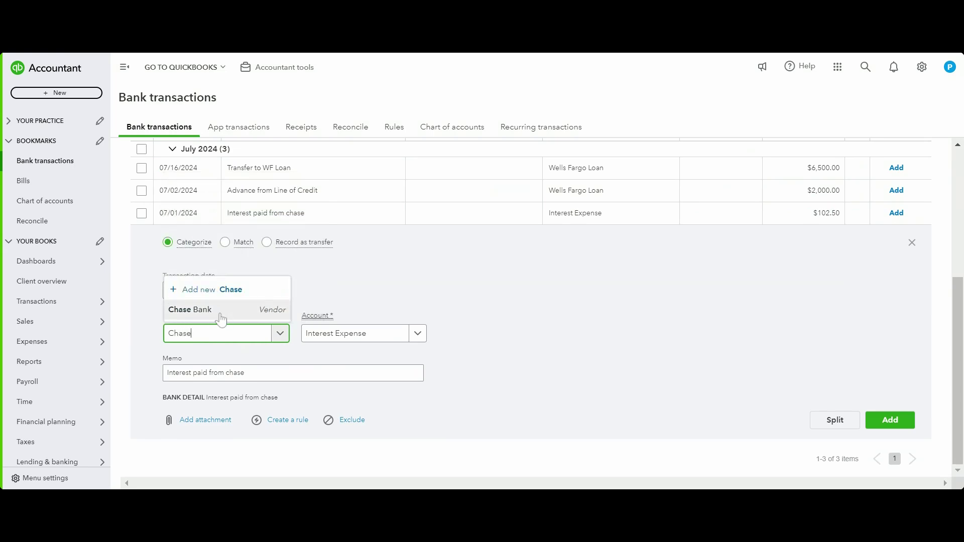
click(224, 312)
click(360, 337)
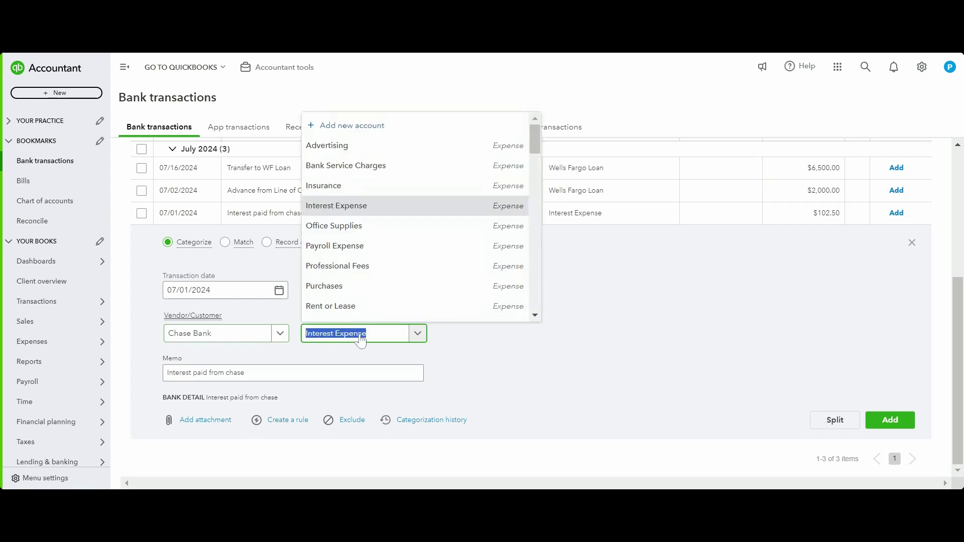
text(INtere)
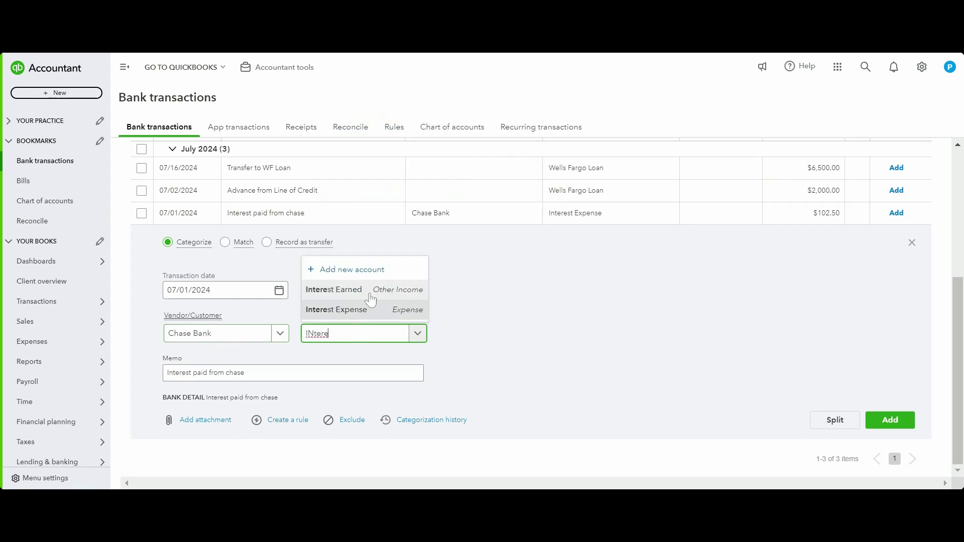
click(370, 295)
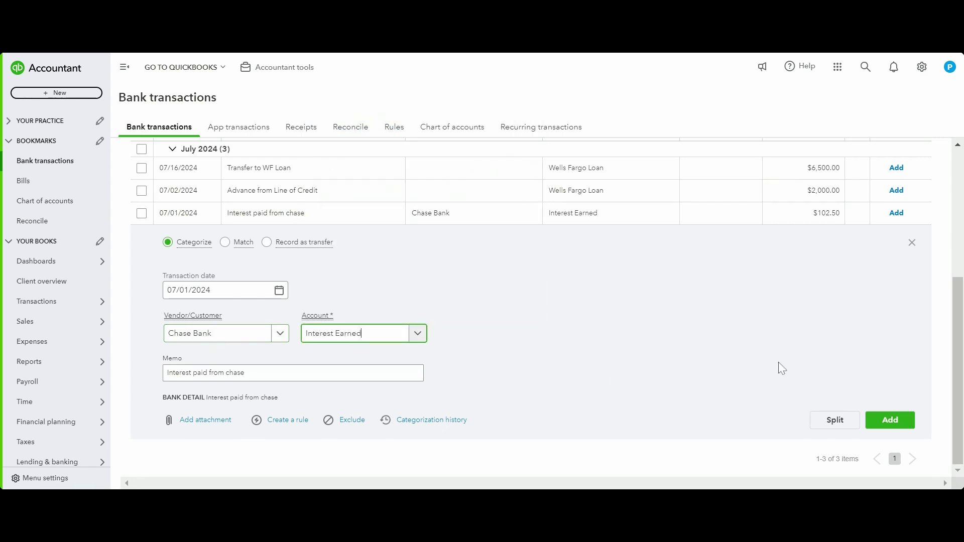
click(888, 420)
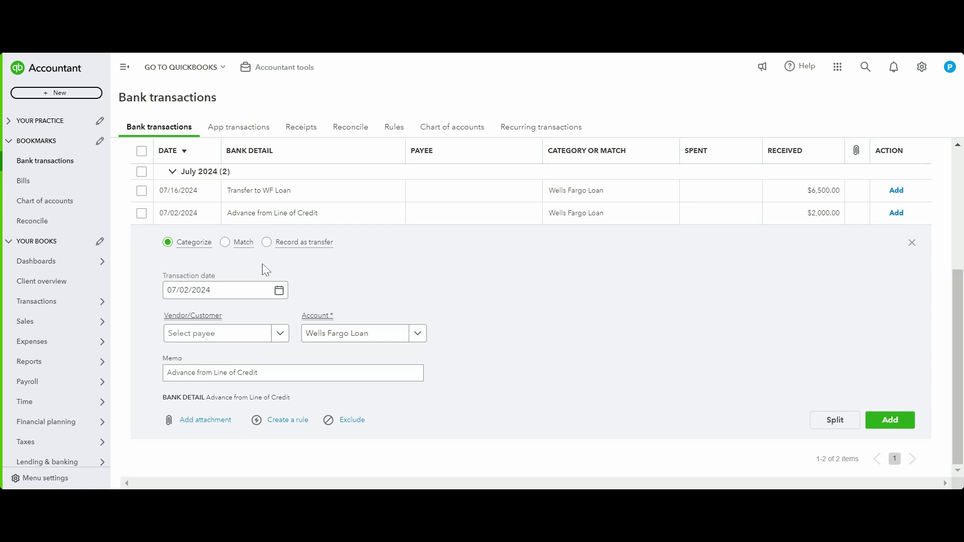
Step: Record the 07/02/2024 $2,000.00 advance from line of credit as a transfer from Chase LOC 1001 and add it
click(267, 243)
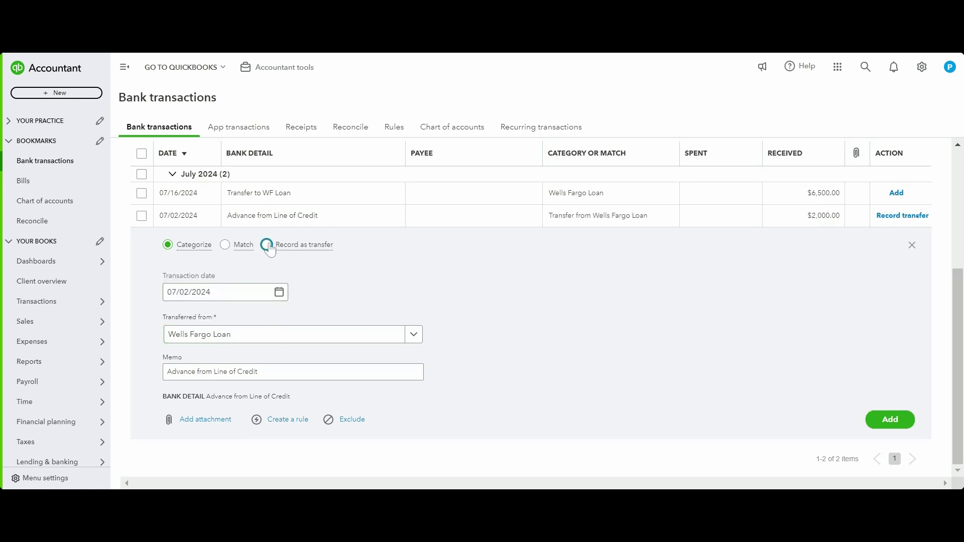
click(231, 337)
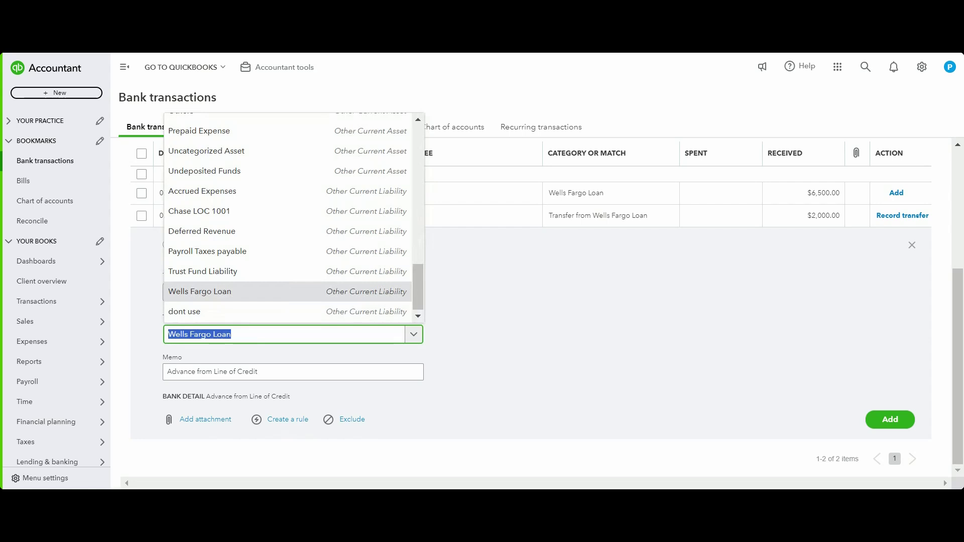
text(loc)
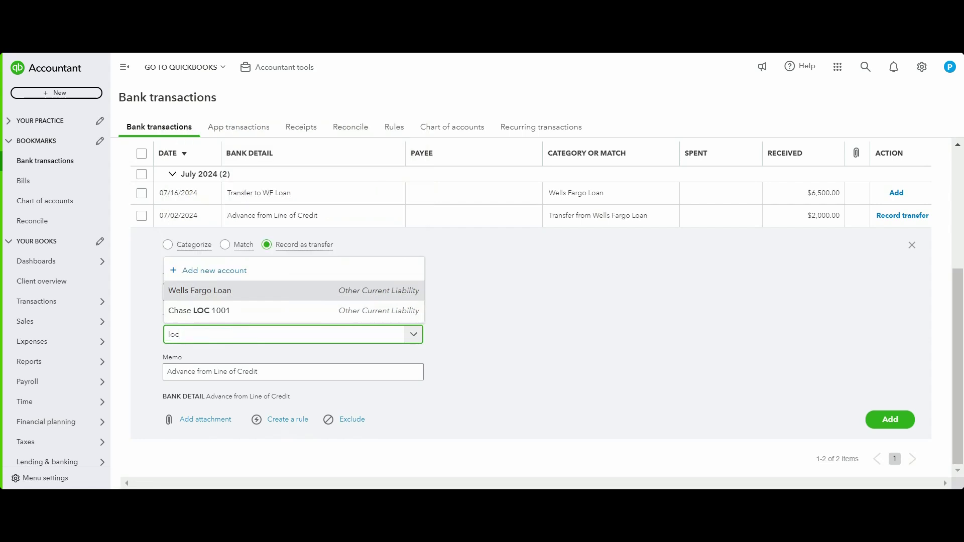
click(234, 311)
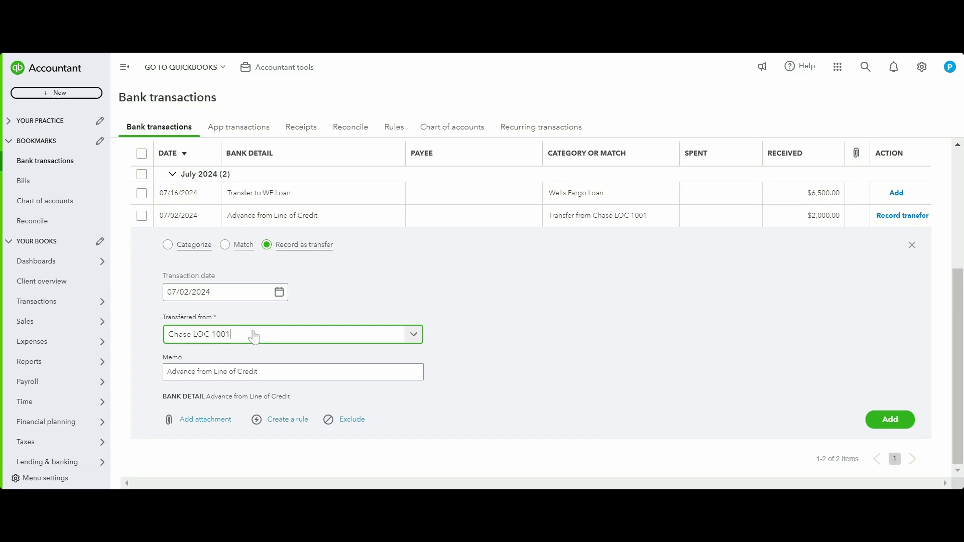
click(890, 420)
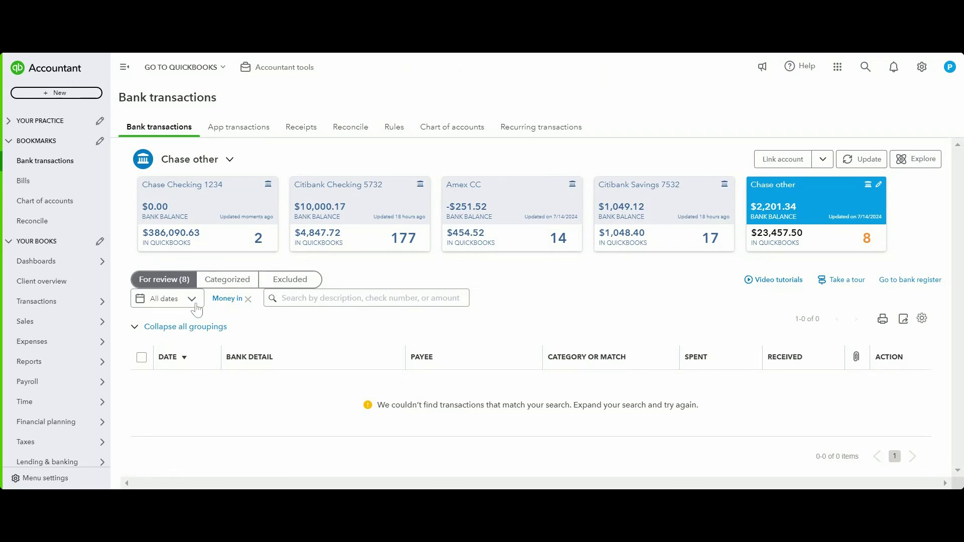
Step: Remove the money-in filter to list all transactions and open the 07/09/2024 $500.00 payment to Test Vendor
click(248, 299)
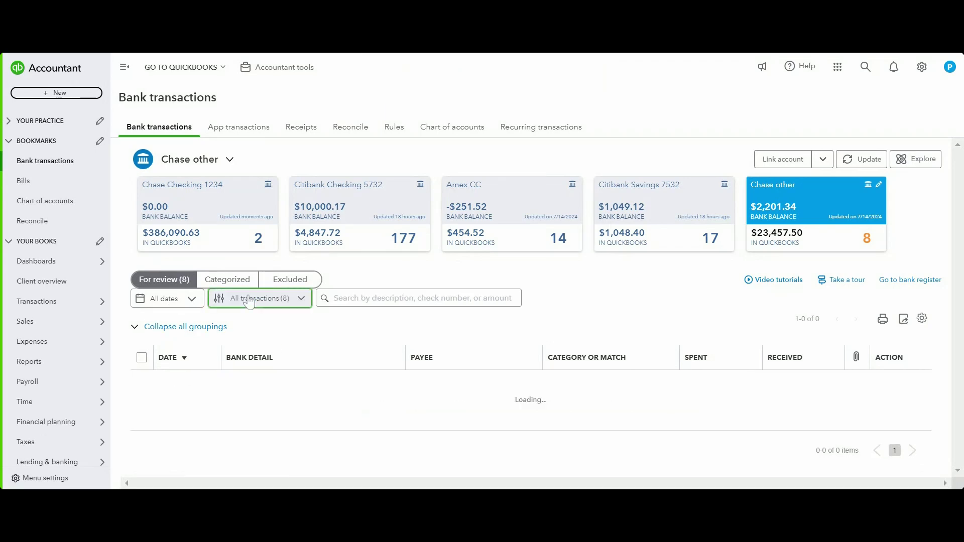
click(287, 300)
click(415, 324)
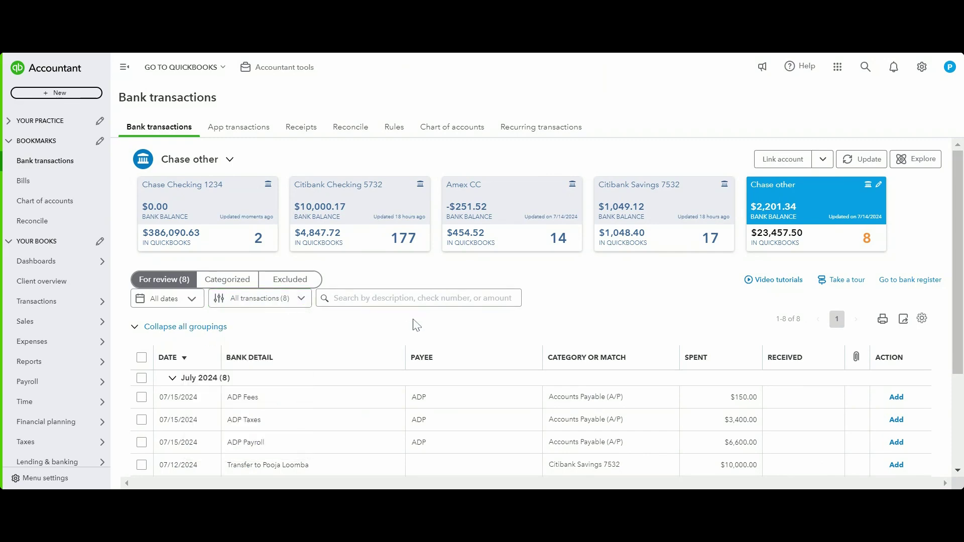
scroll(567, 284, down, 3)
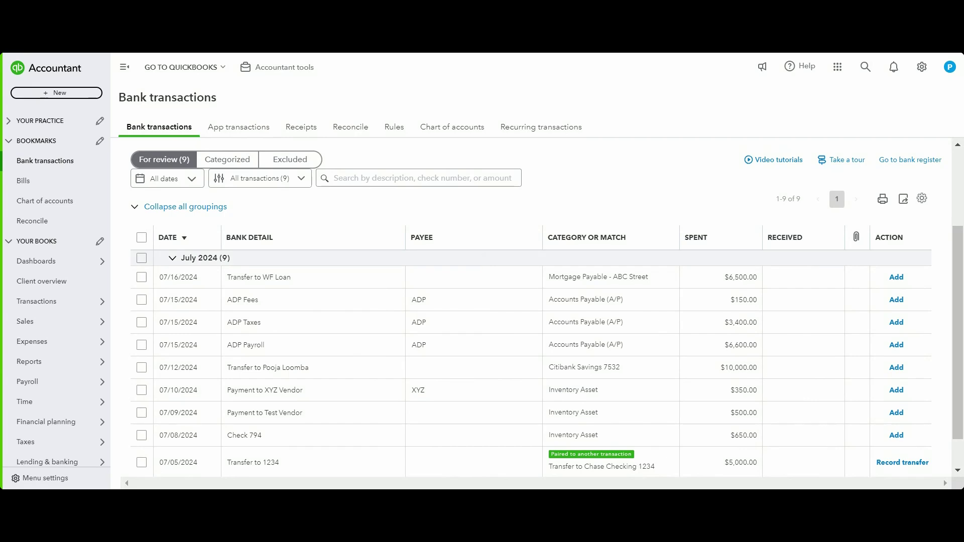
scroll(482, 289, down, 1)
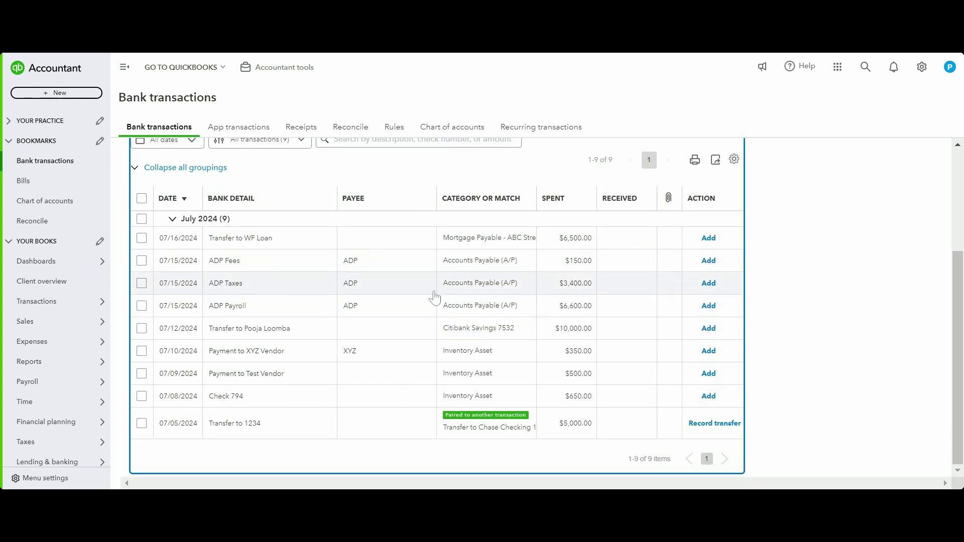
click(404, 380)
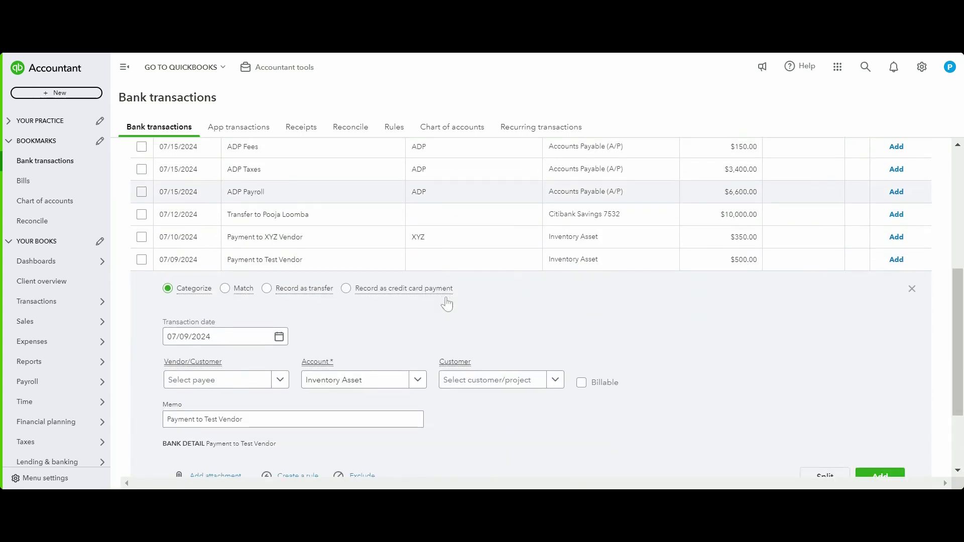
click(245, 380)
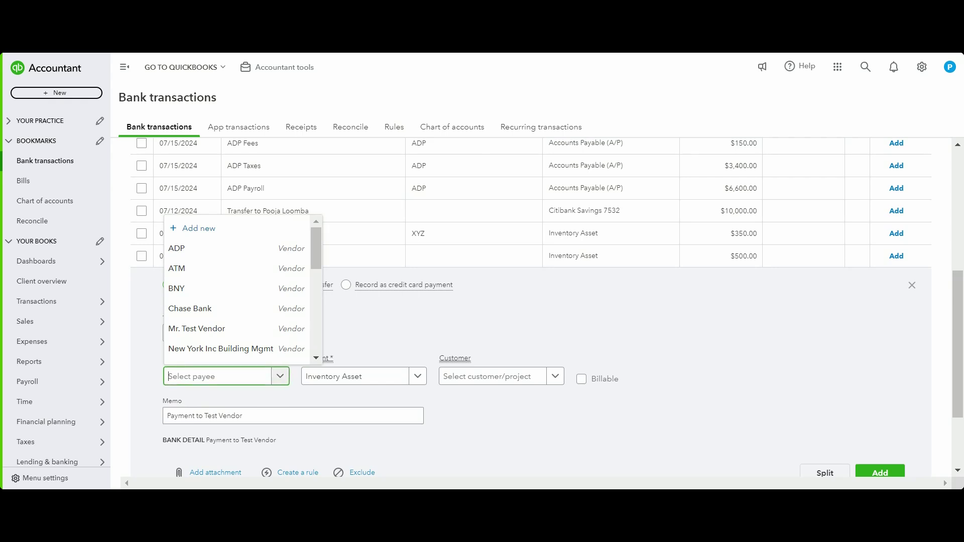
text(Test)
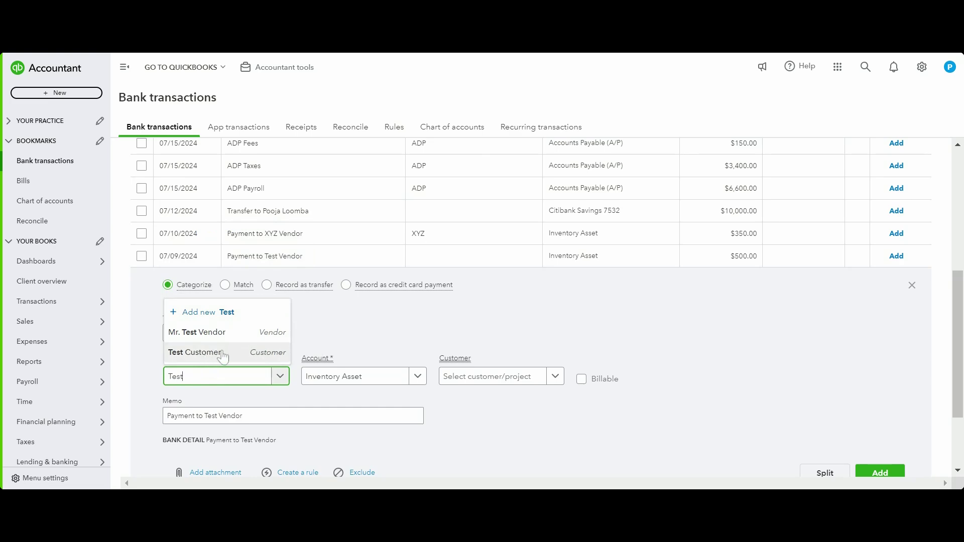
click(206, 353)
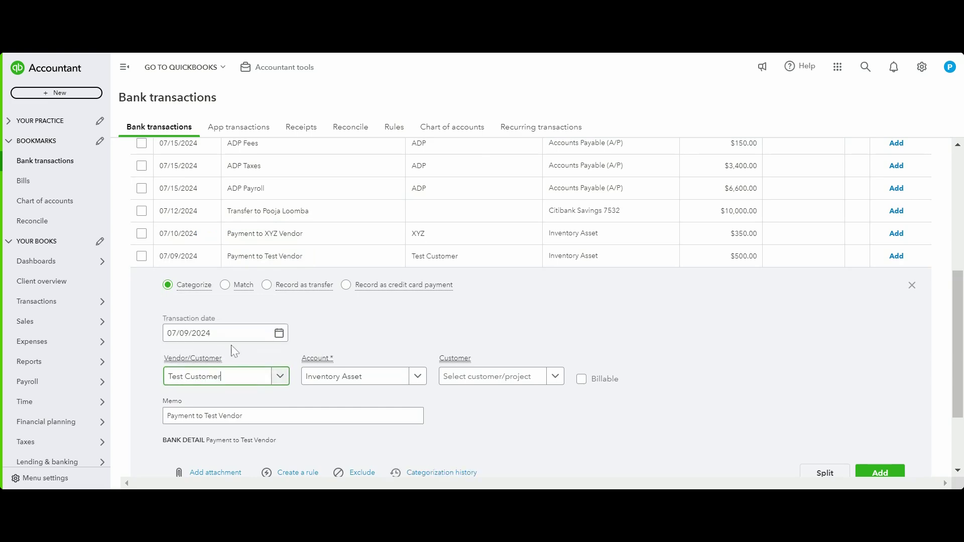
Step: Set the payee of the 07/09/2024 $500.00 payment to the vendor Mr. Test Vendor
click(241, 383)
text(Test)
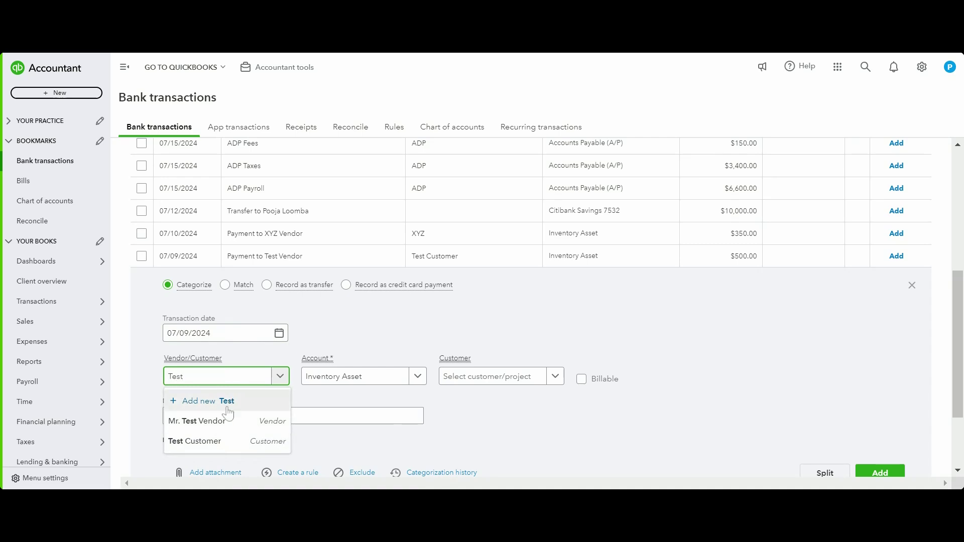
click(221, 422)
Step: Start a new account called Website from the account choice of the Test Vendor payment
click(386, 380)
text(w)
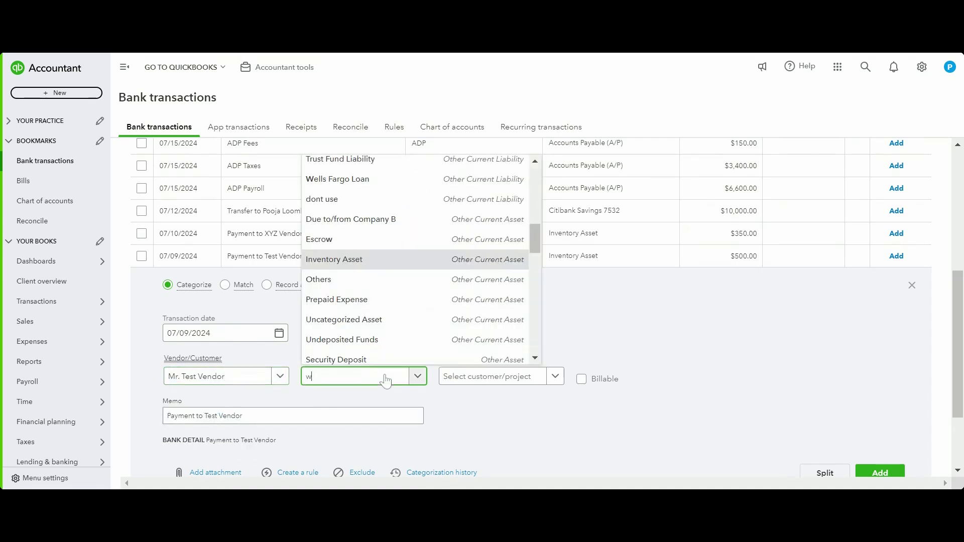
text(esbbs)
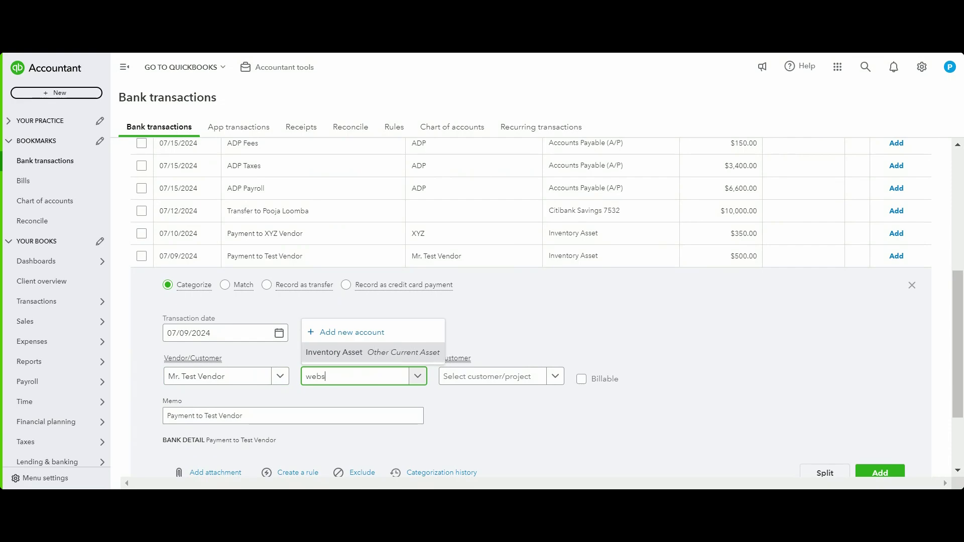
key(BackSpace)
key(BackSpace)
key(BackSpace)
key(BackSpace)
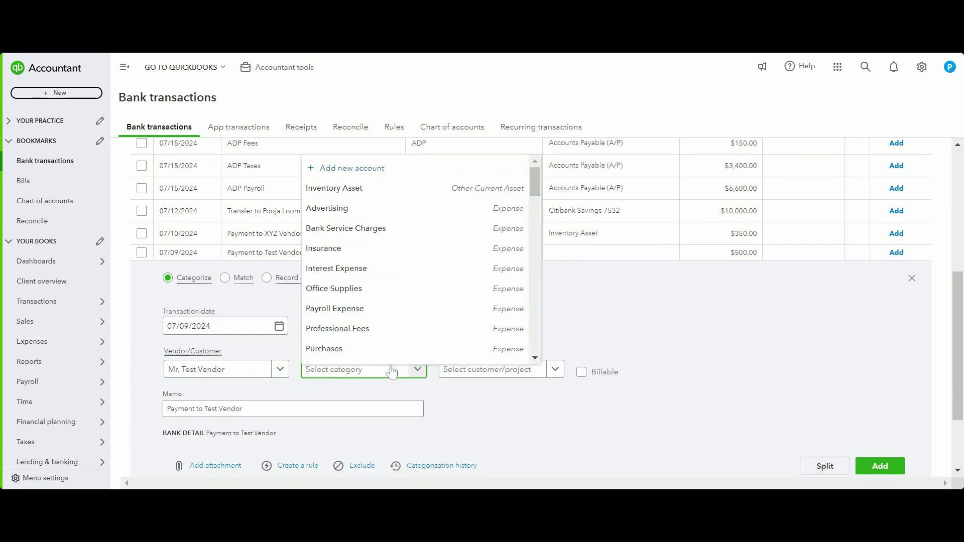
text(Website)
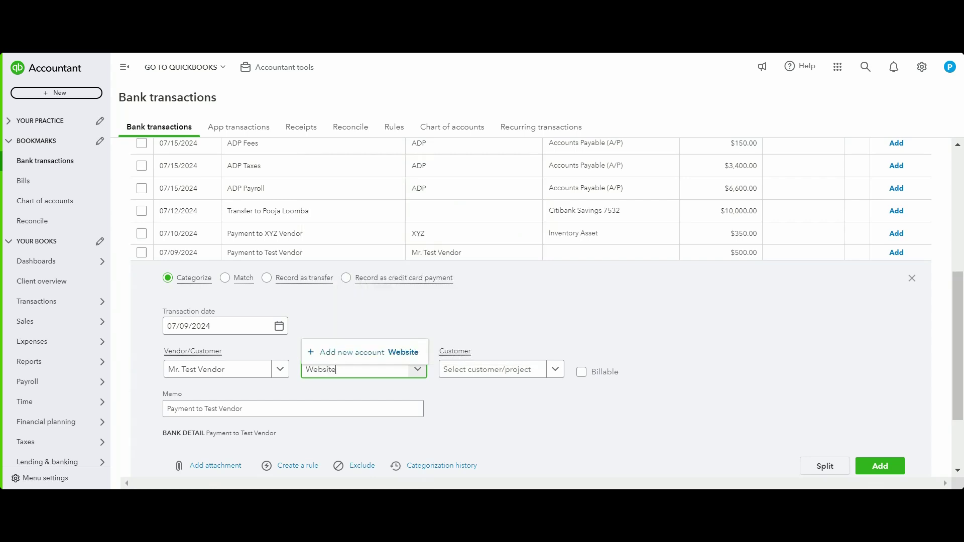
click(365, 352)
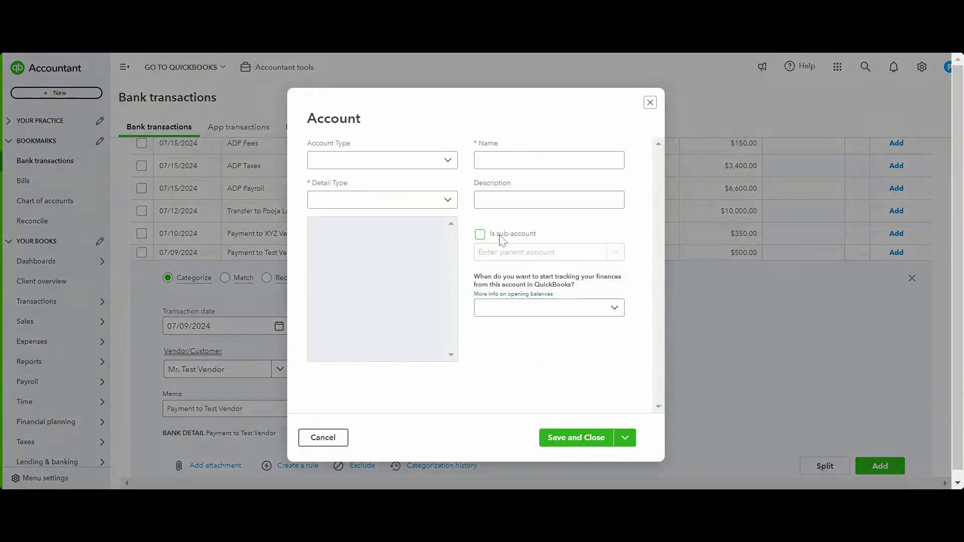
Step: Set the new account's type to Expenses and its detail type to Office/General Administrative Expenses
click(426, 165)
scroll(380, 281, down, 3)
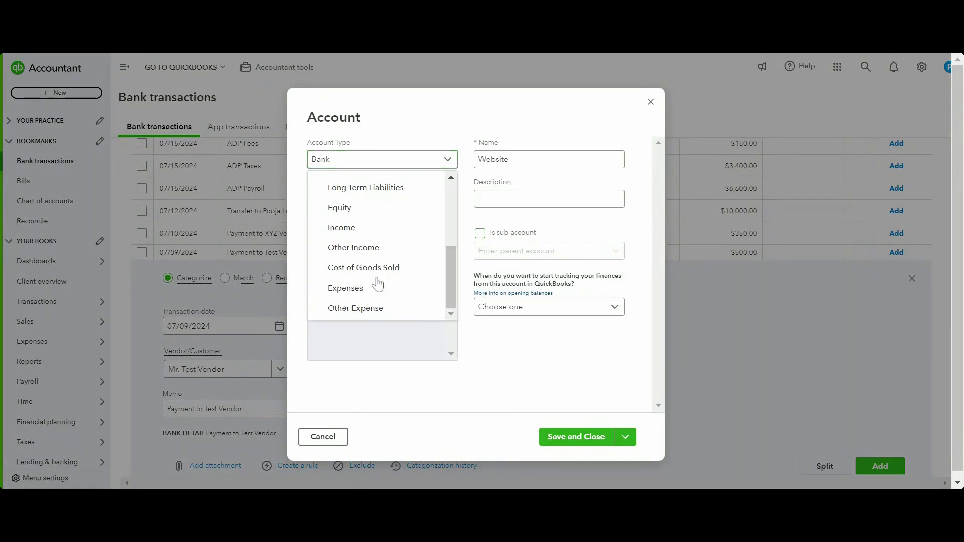
click(357, 289)
click(403, 201)
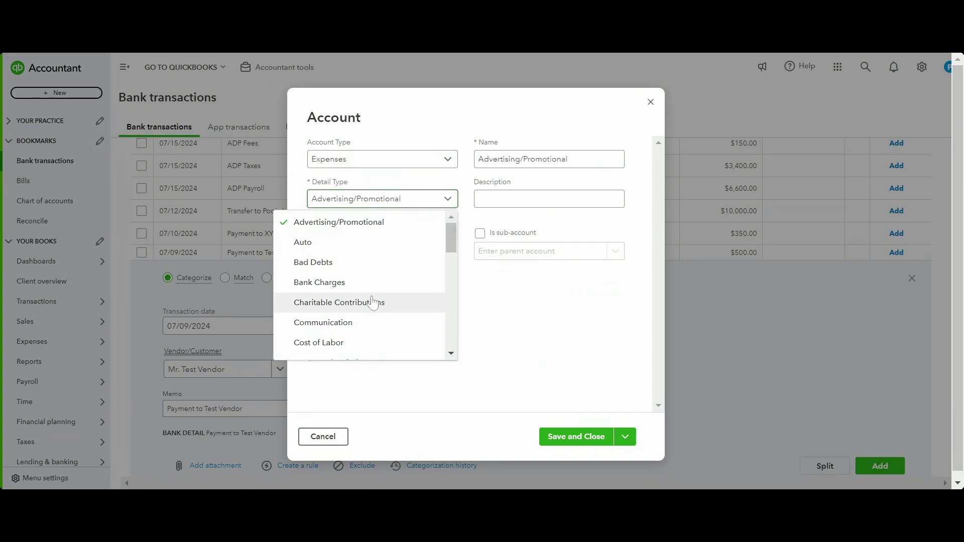
scroll(370, 301, down, 3)
scroll(372, 303, down, 3)
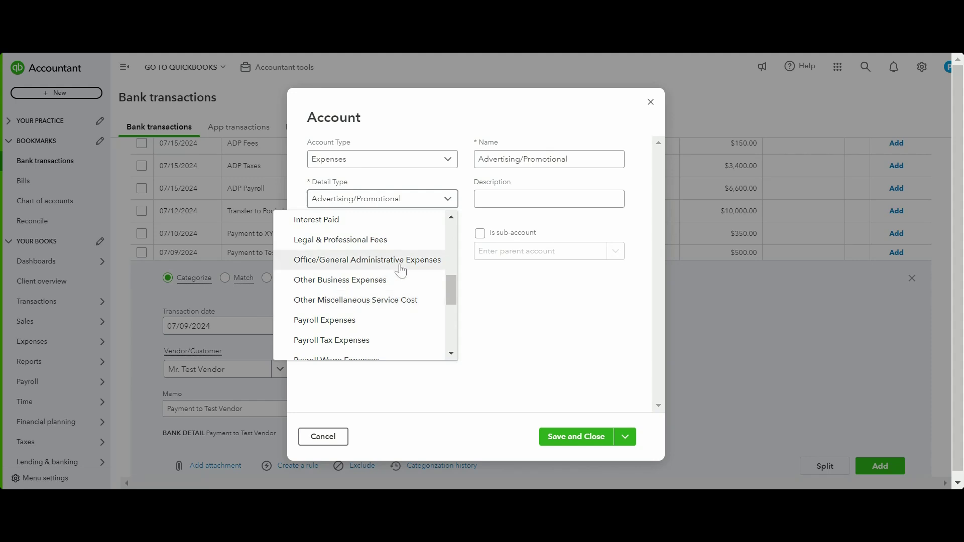
click(405, 270)
Step: Save the new account under the name Website Expense and add the Test Vendor payment to the books
click(561, 159)
text(Websistrative Ex)
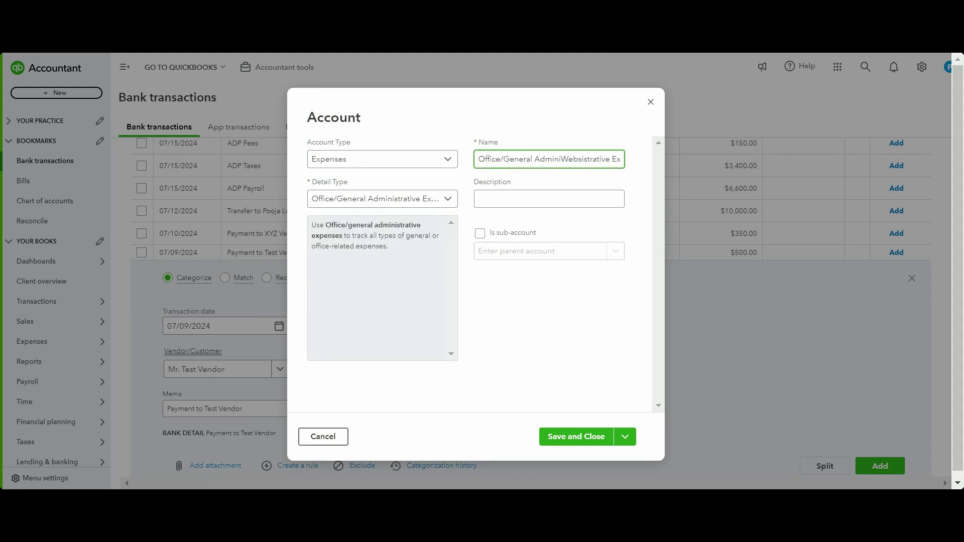
key(ctrl+a)
key(BackSpace)
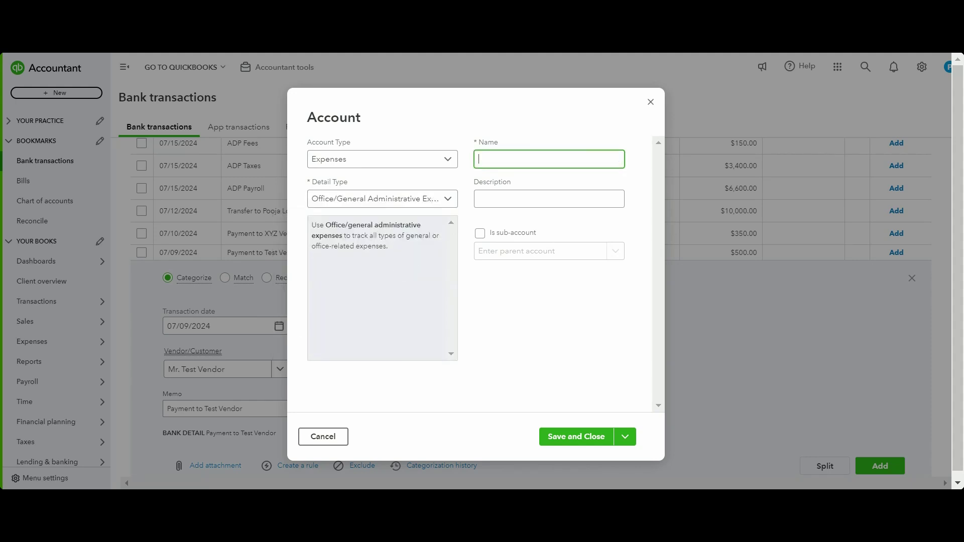
text(Website Expense)
click(544, 445)
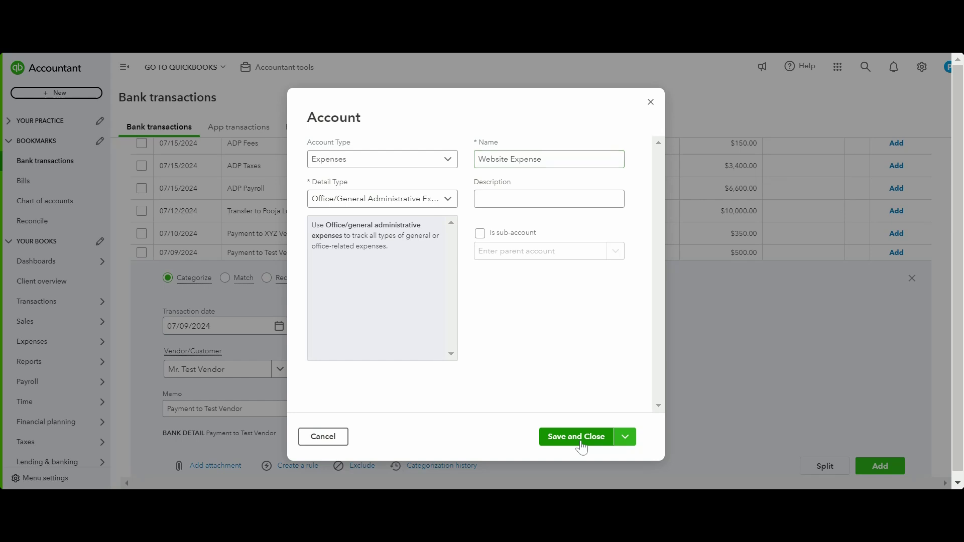
scroll(712, 394, down, 1)
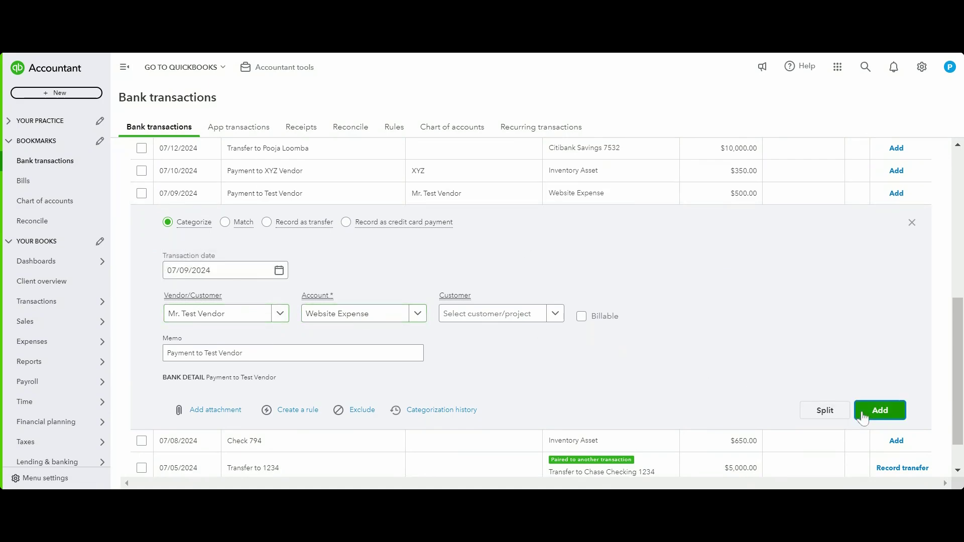
click(865, 411)
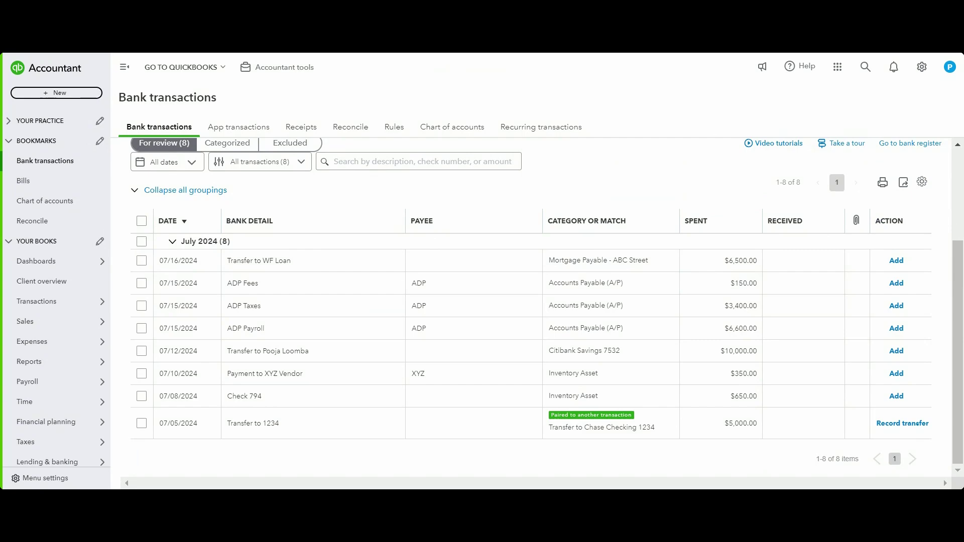
Step: Check the payee choices of the 07/10/2024 XYZ payment and open the XYZ Vendor record from the vendor list
click(447, 376)
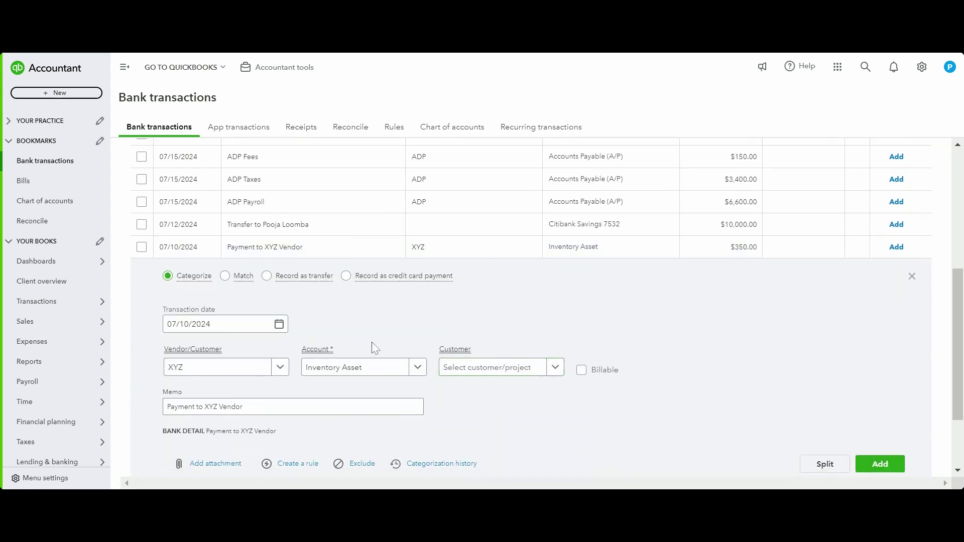
click(247, 375)
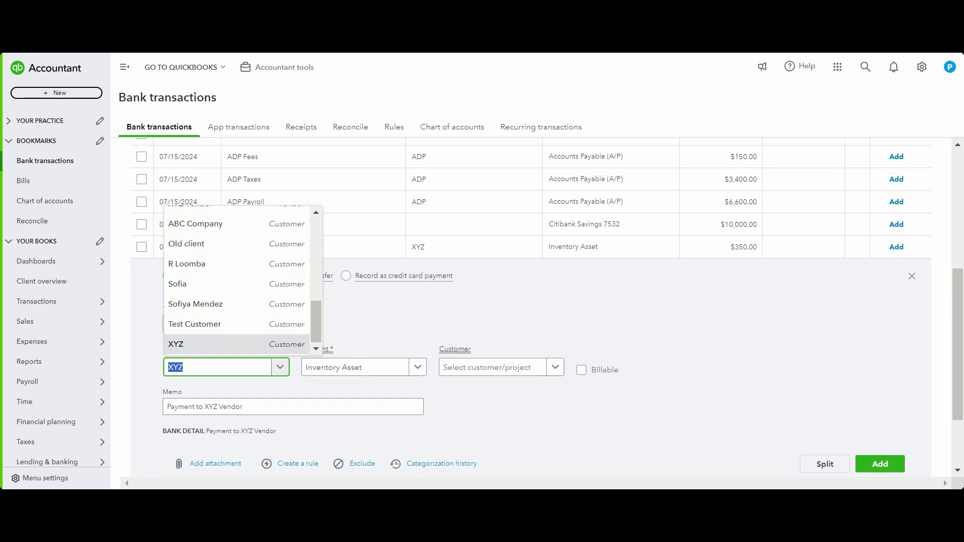
mouse_move(91, 346)
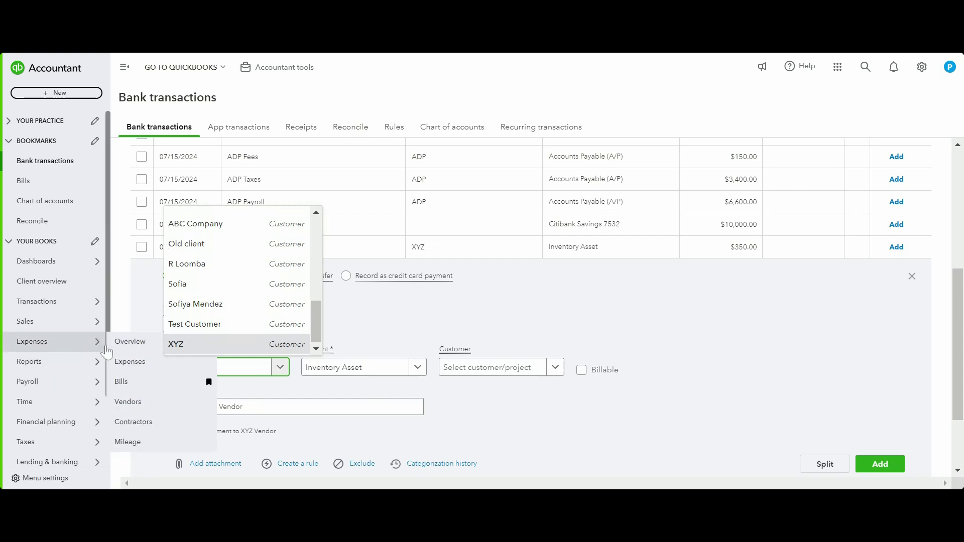
click(123, 401)
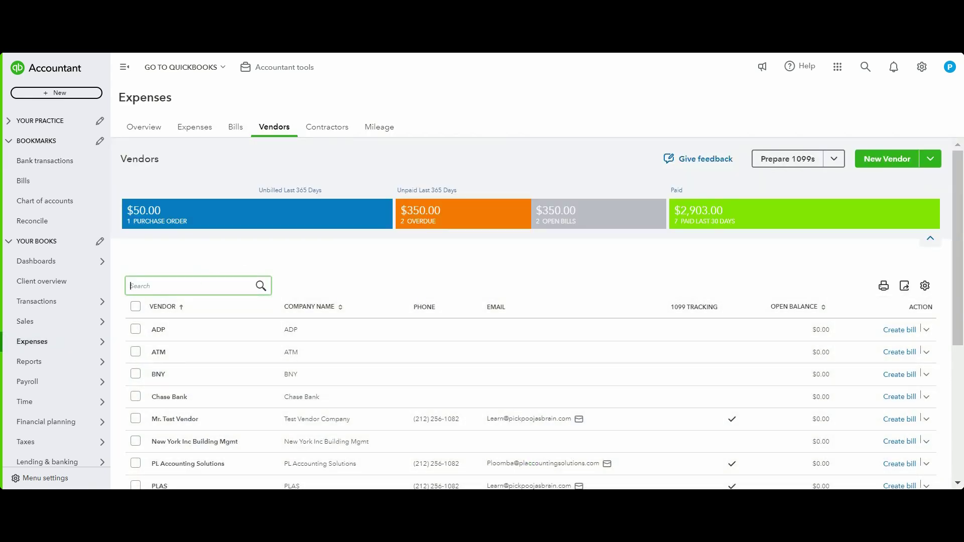
text(xyz)
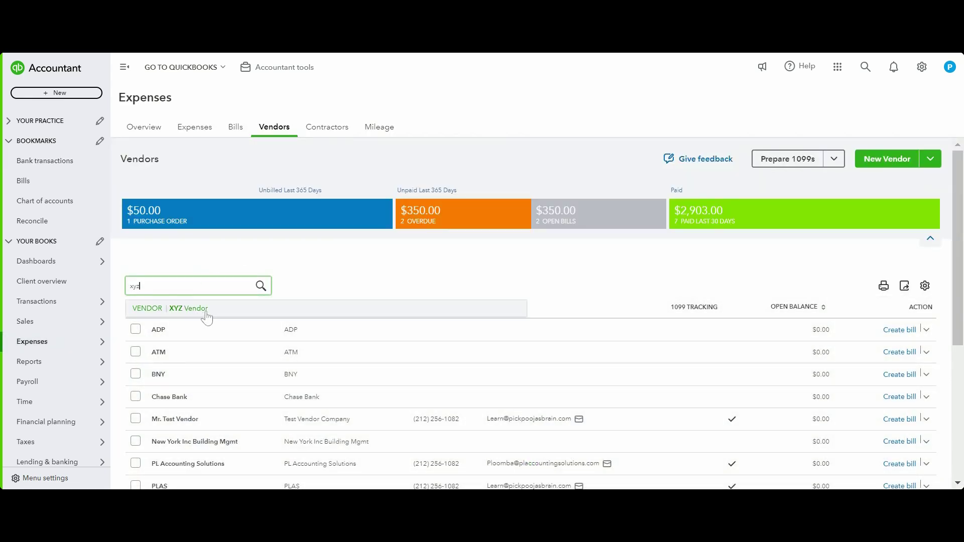
click(207, 310)
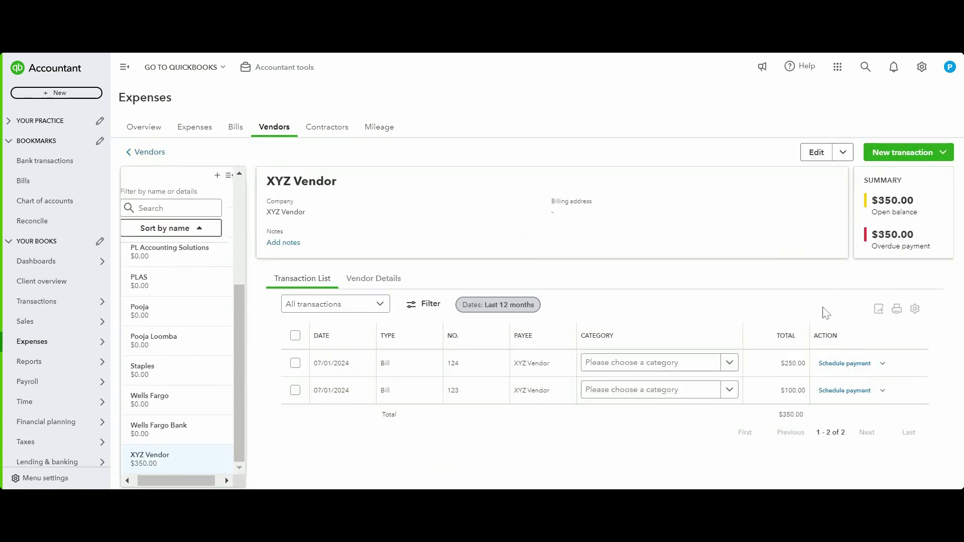
Step: Mark XYZ Vendor's bill 123 as paid and choose Chase 4951 as the account for the bill payment
click(883, 390)
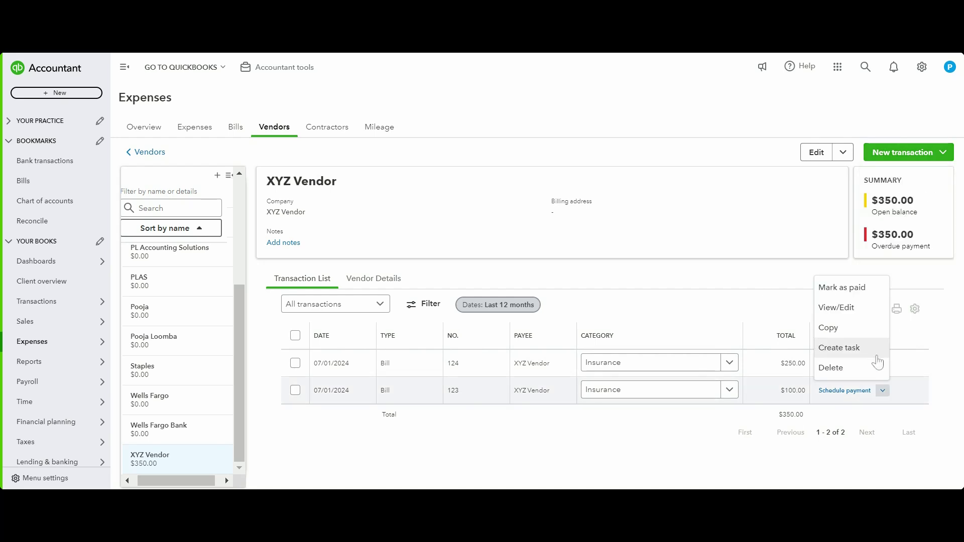
click(858, 290)
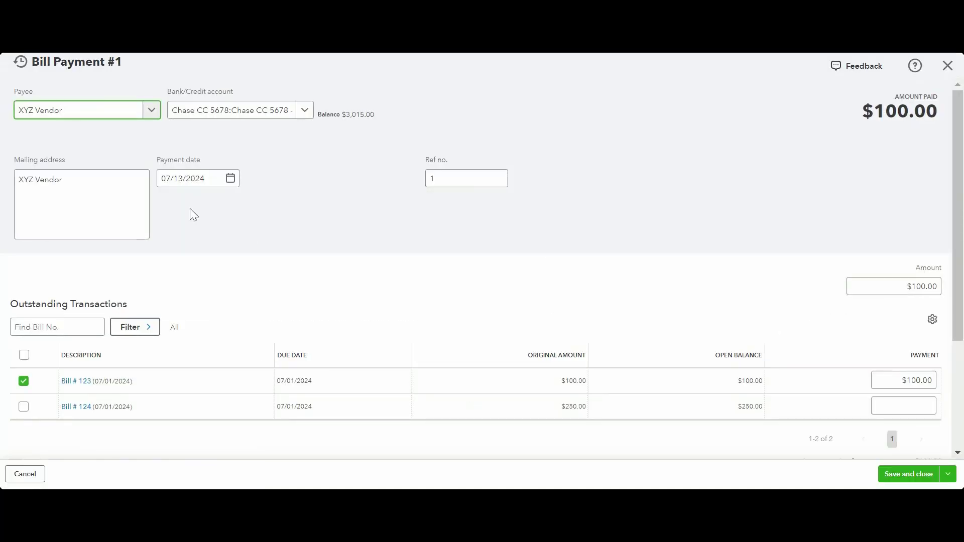
click(267, 112)
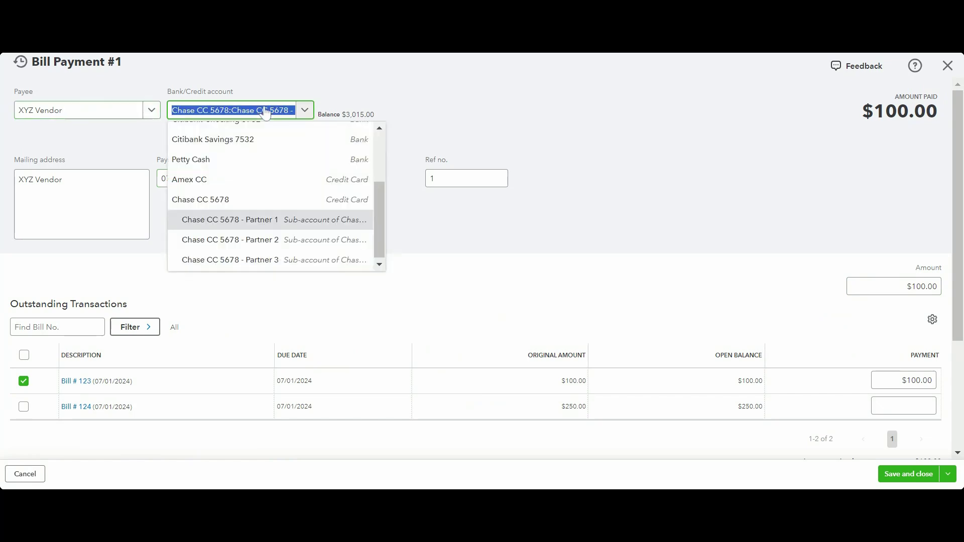
scroll(239, 170, up, 5)
click(242, 159)
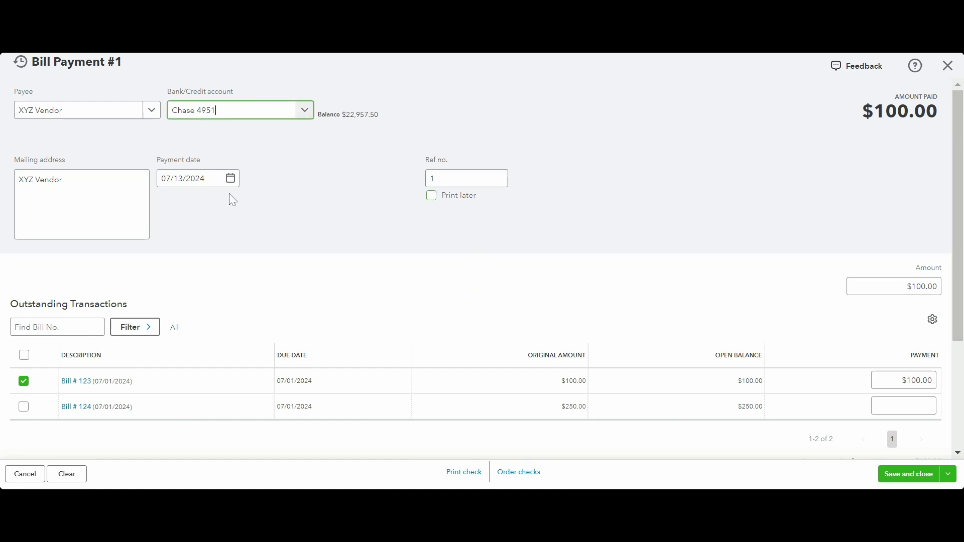
Step: Set the bill payment's date to 07/10/2024 and its reference number to ACH
click(203, 179)
key(ctrl+a)
text(07/10/2024)
key(Tab)
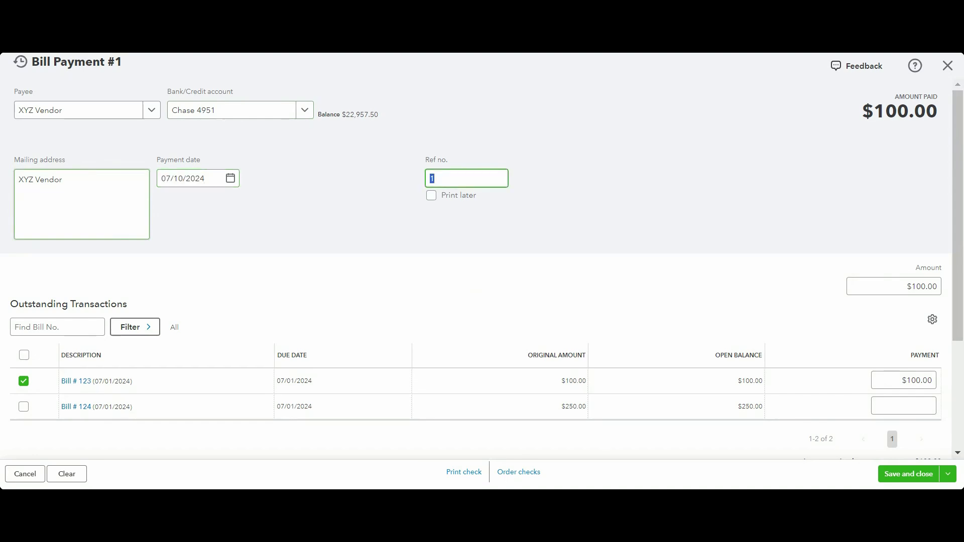
key(BackSpace)
text(ACH)
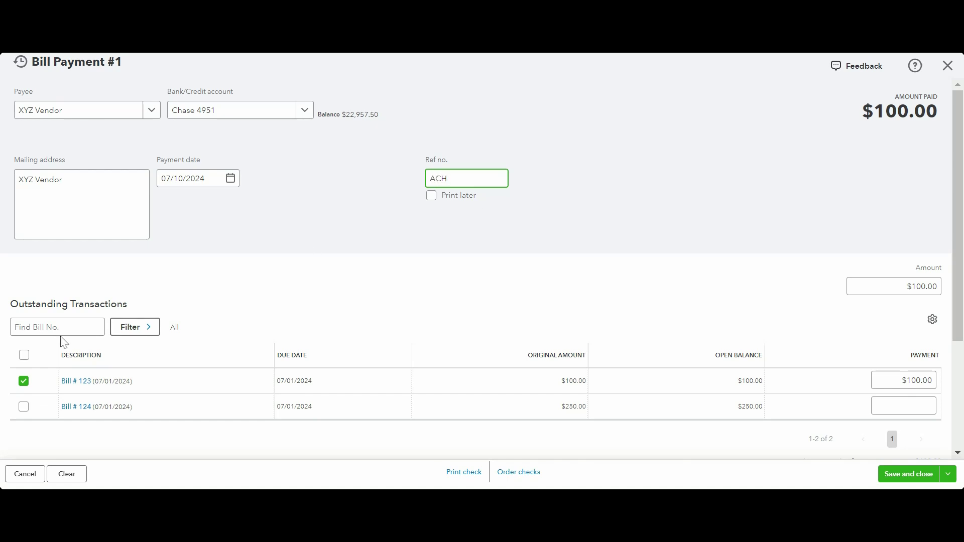
Step: Include bill 124 in the XYZ Vendor bill payment, then save and close the payment
click(23, 406)
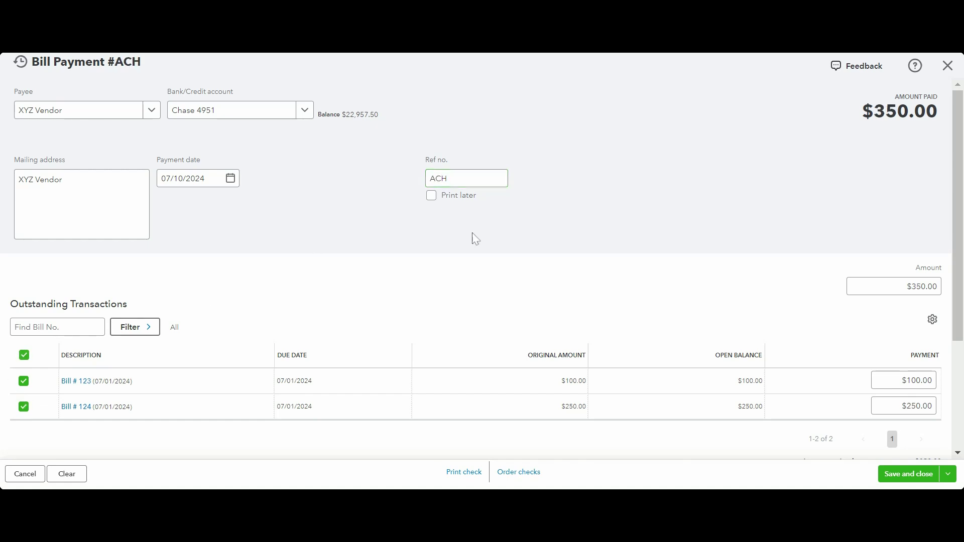
click(888, 286)
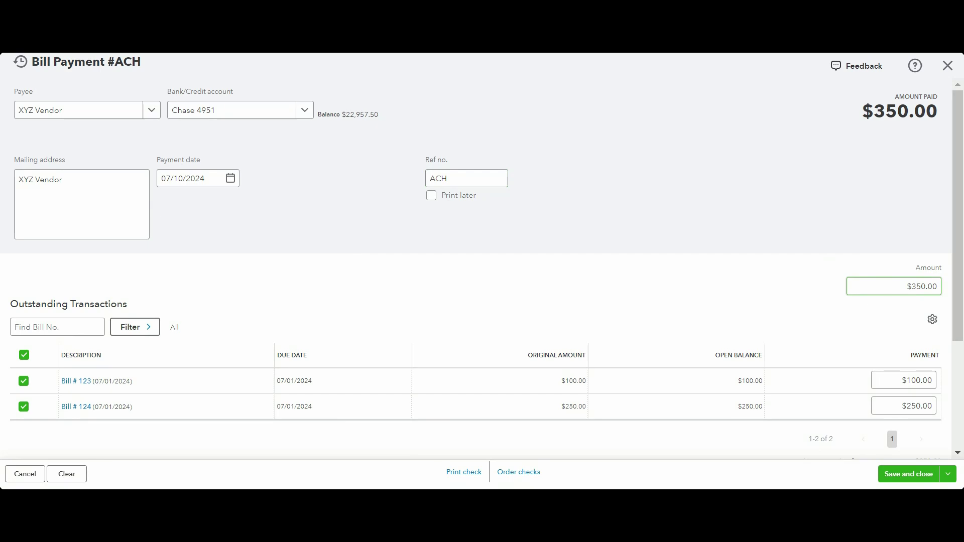
click(908, 474)
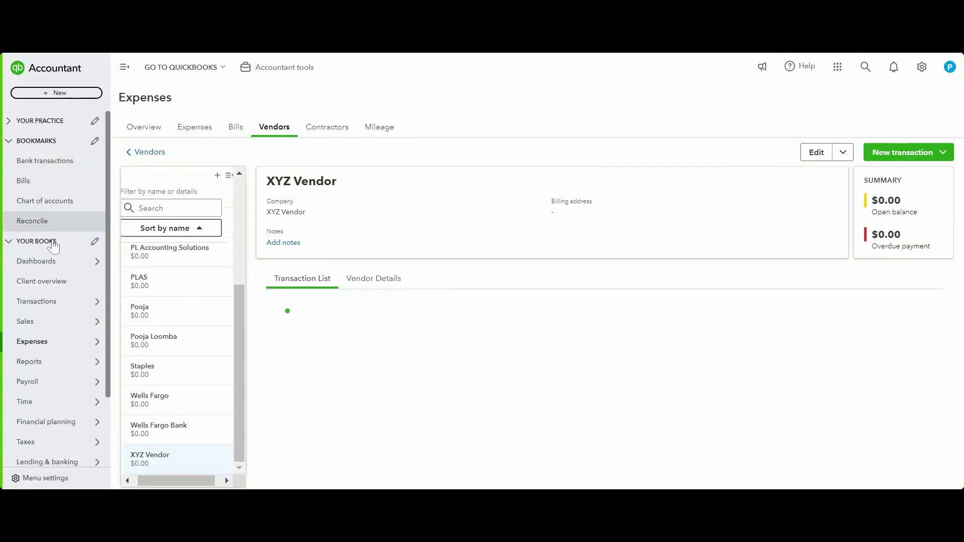
Step: Return to the bank transactions and match the 07/10/2024 $350.00 XYZ Vendor payment to the ACH bill payment
mouse_move(79, 253)
click(45, 161)
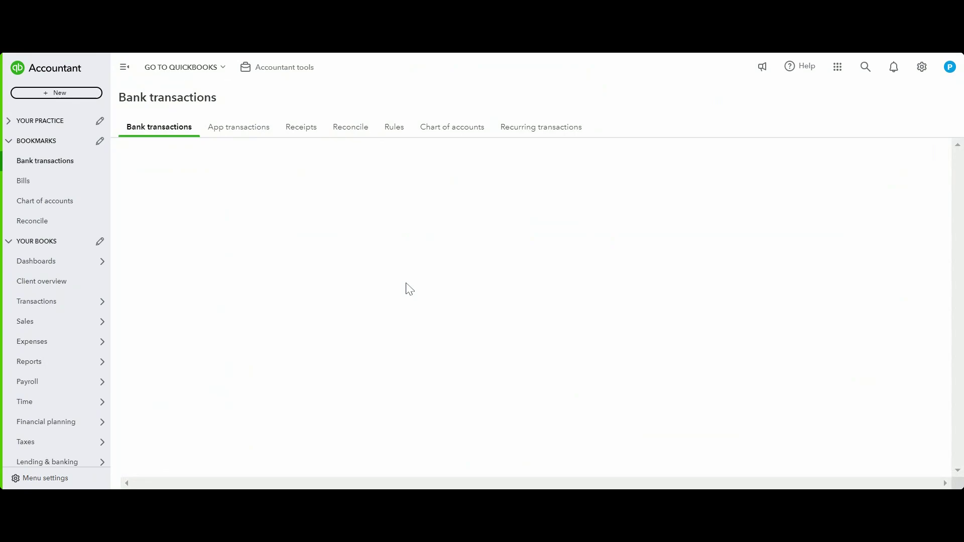
scroll(621, 332, down, 3)
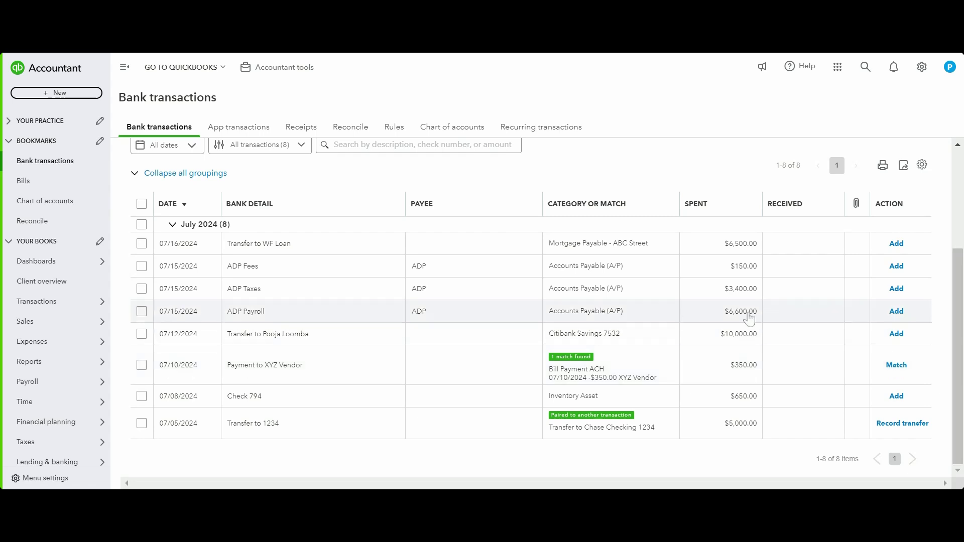
click(896, 366)
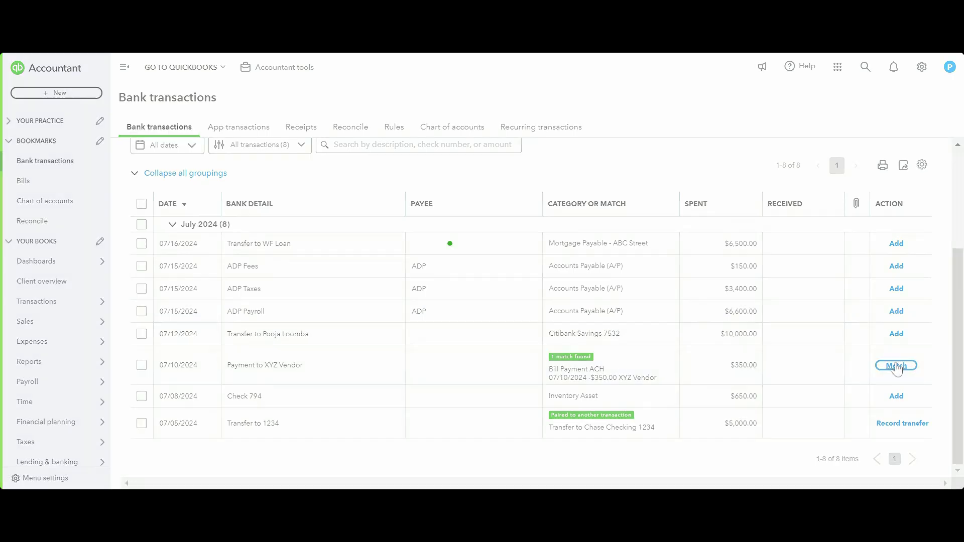
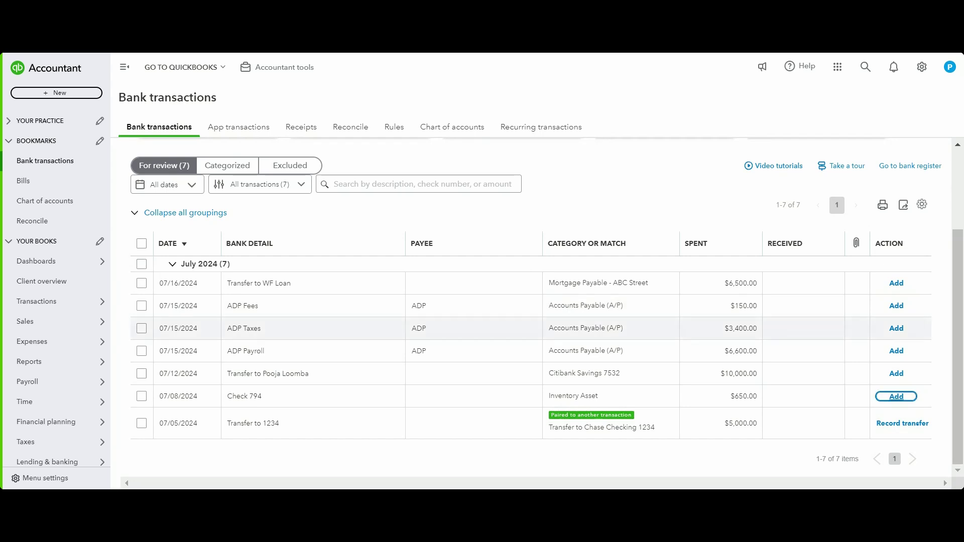
Step: Review the paired details of the 07/05/2024 $5,000.00 transfer to Chase Checking 1234 and add it to the books
click(496, 425)
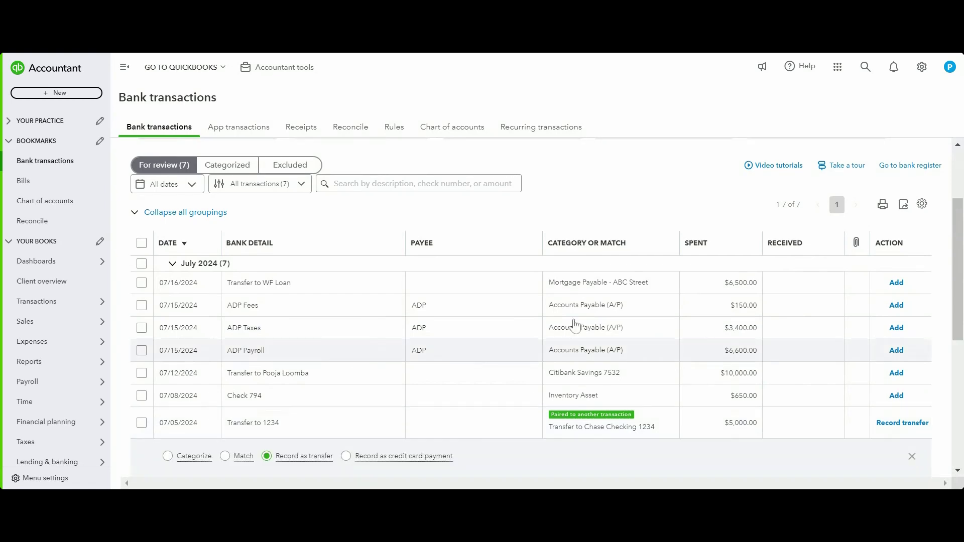
scroll(600, 342, down, 2)
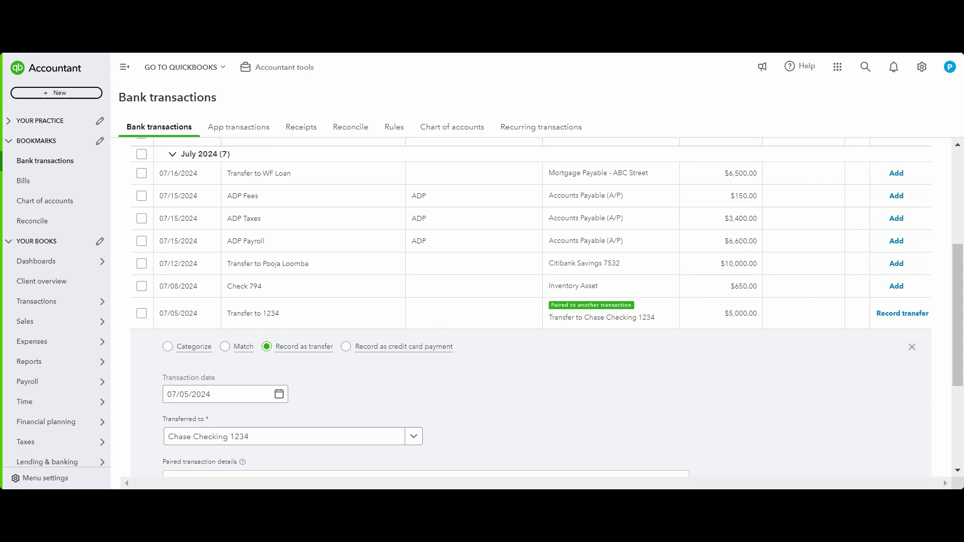
scroll(512, 364, down, 2)
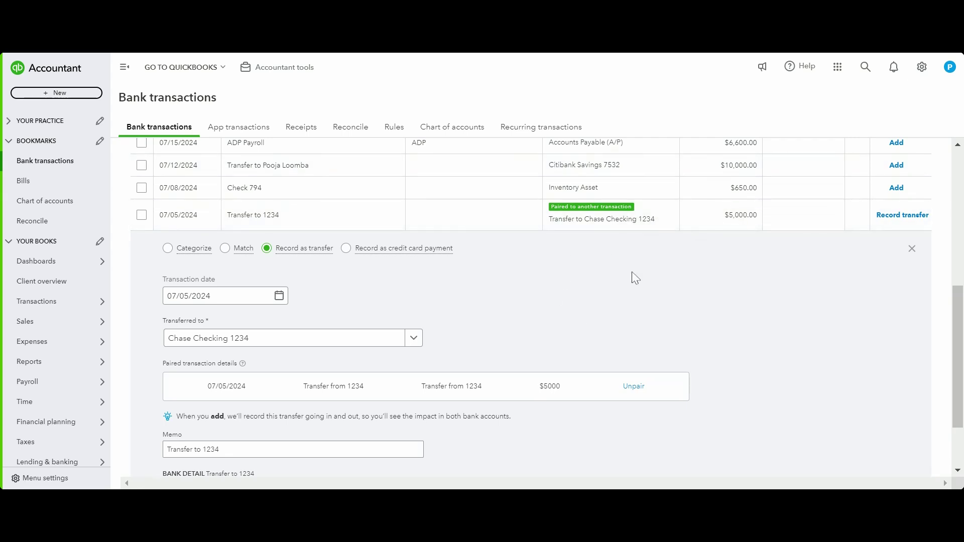
scroll(623, 284, down, 1)
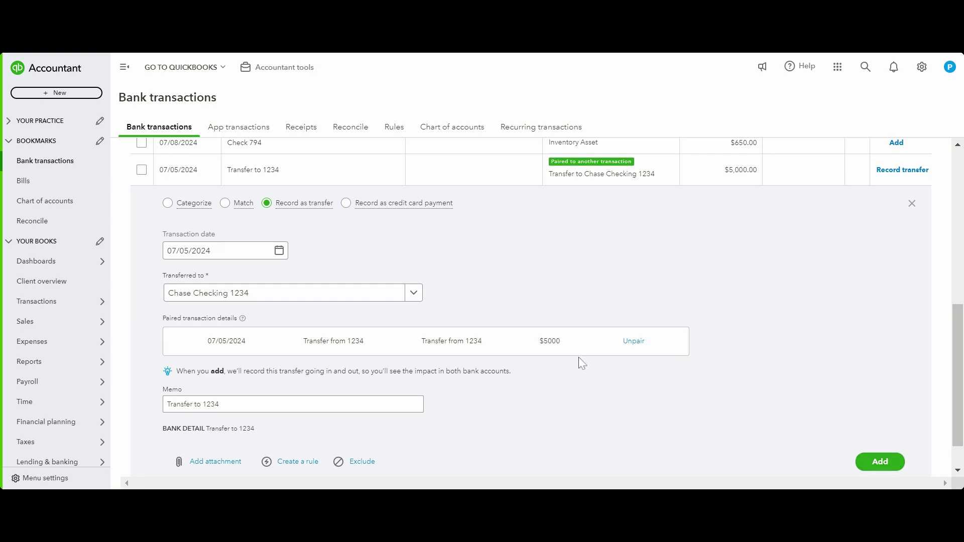
scroll(485, 271, down, 1)
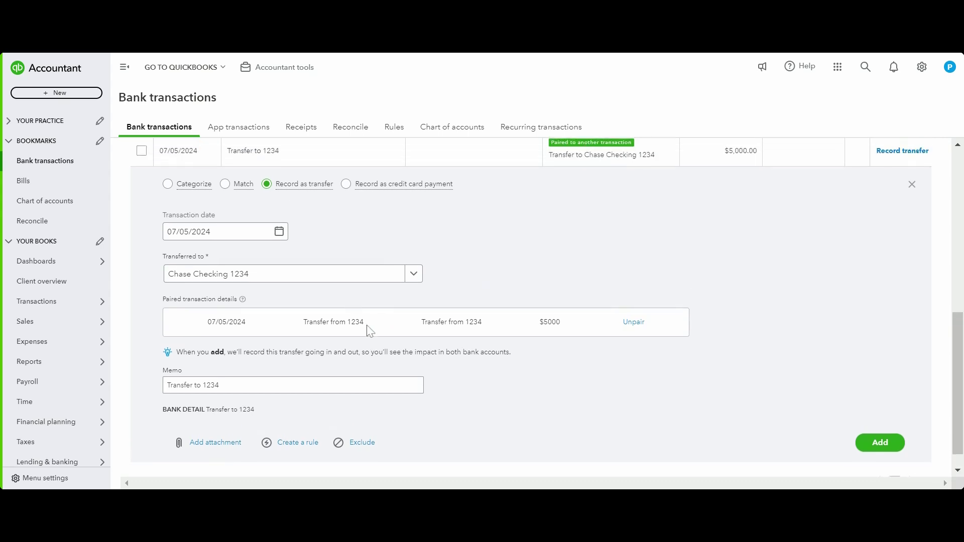
drag(367, 324, 303, 323)
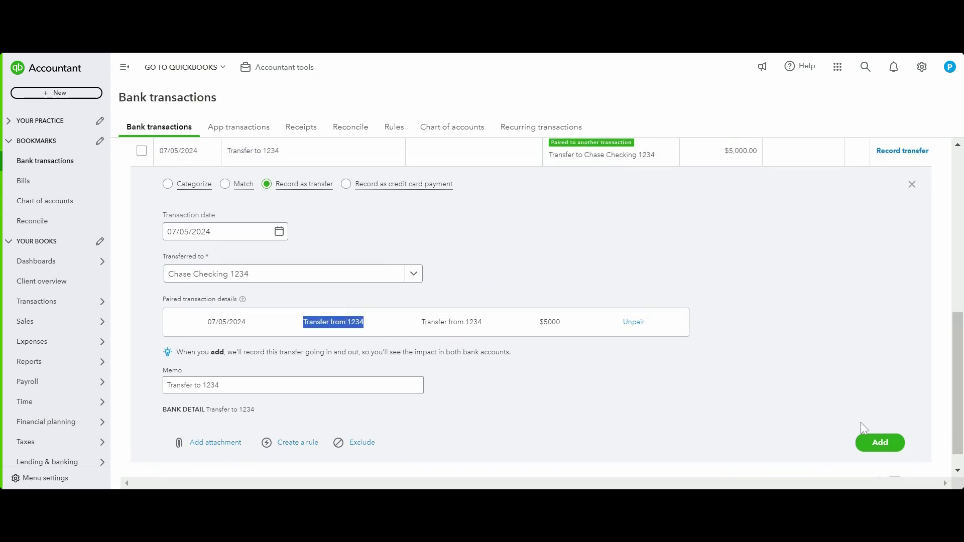
click(884, 442)
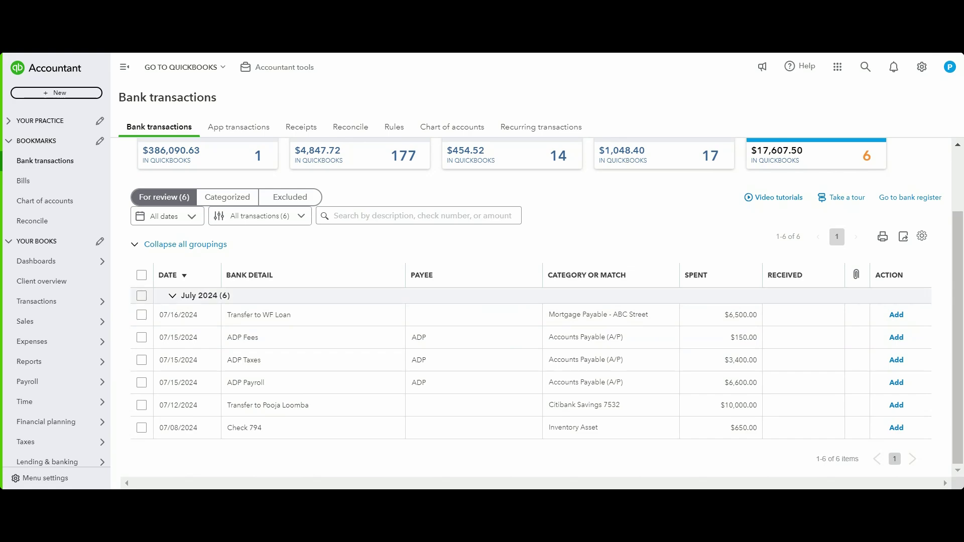
Step: Open the 07/08/2024 Check 794 payment and show the Check No. column in the transaction table
click(412, 427)
scroll(469, 360, down, 3)
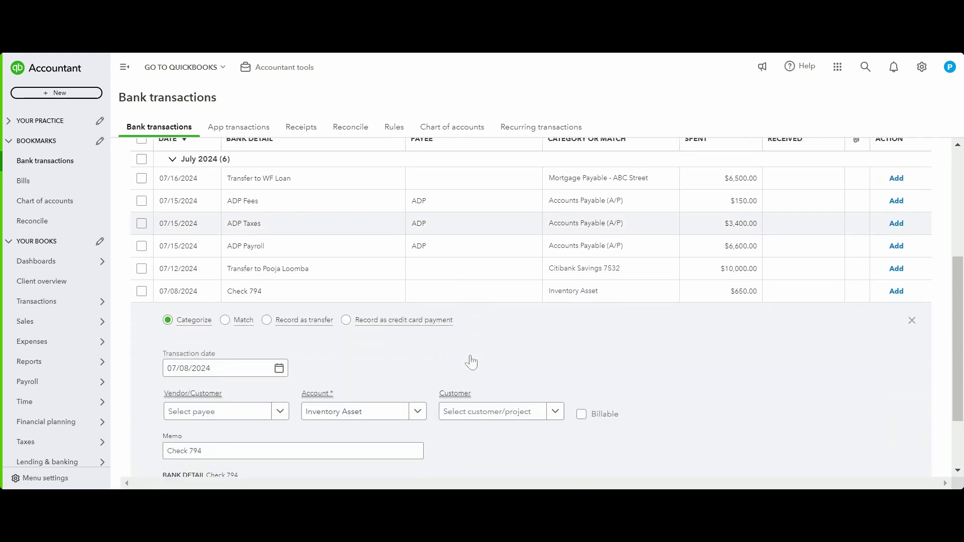
scroll(492, 297, up, 3)
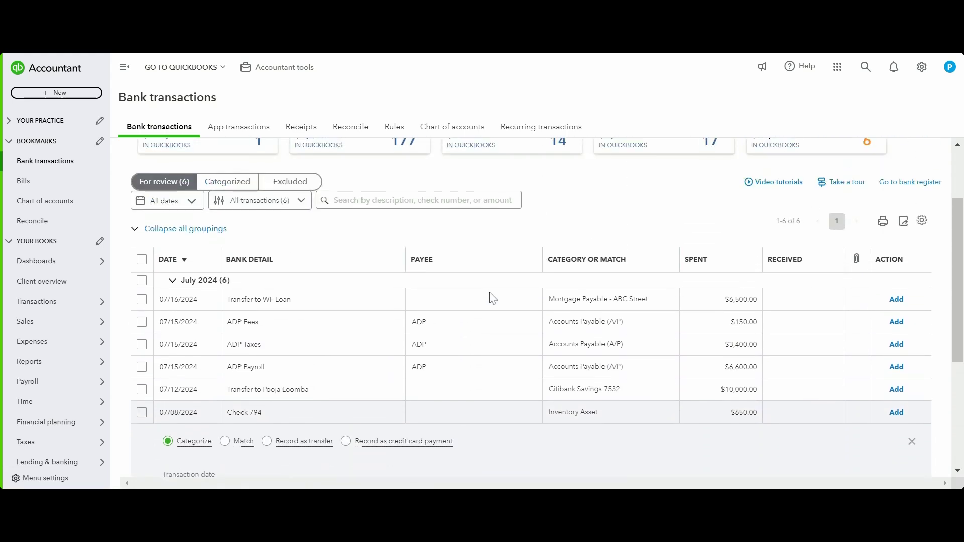
click(924, 232)
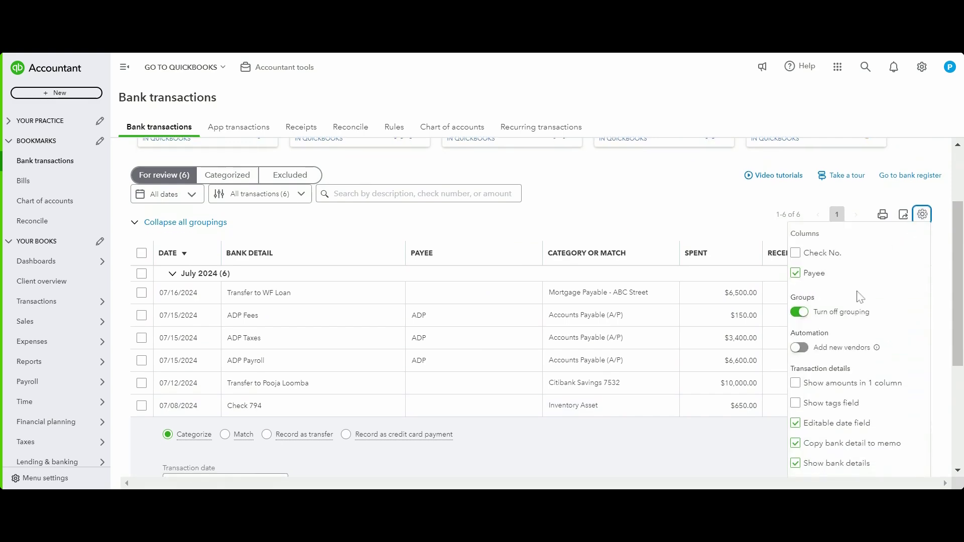
click(798, 258)
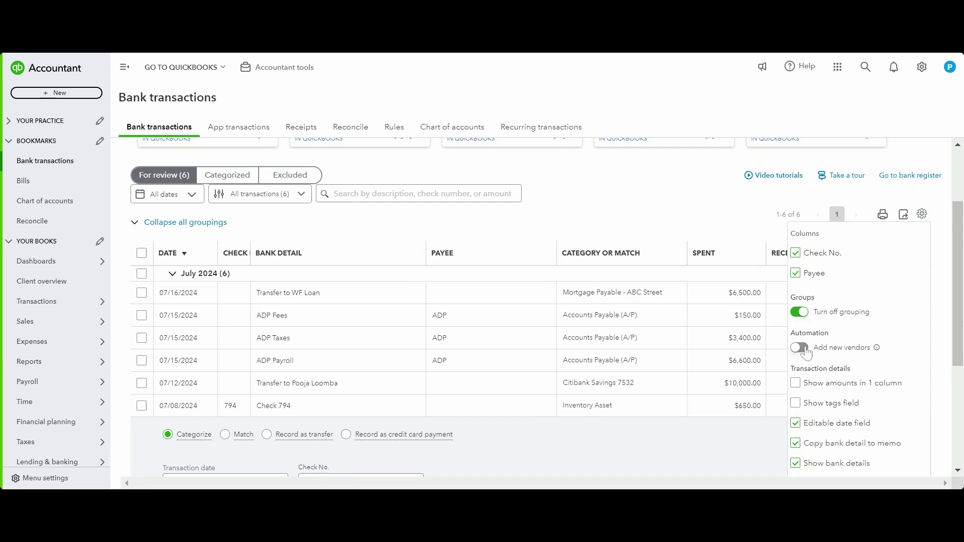
scroll(824, 367, down, 1)
scroll(826, 374, down, 2)
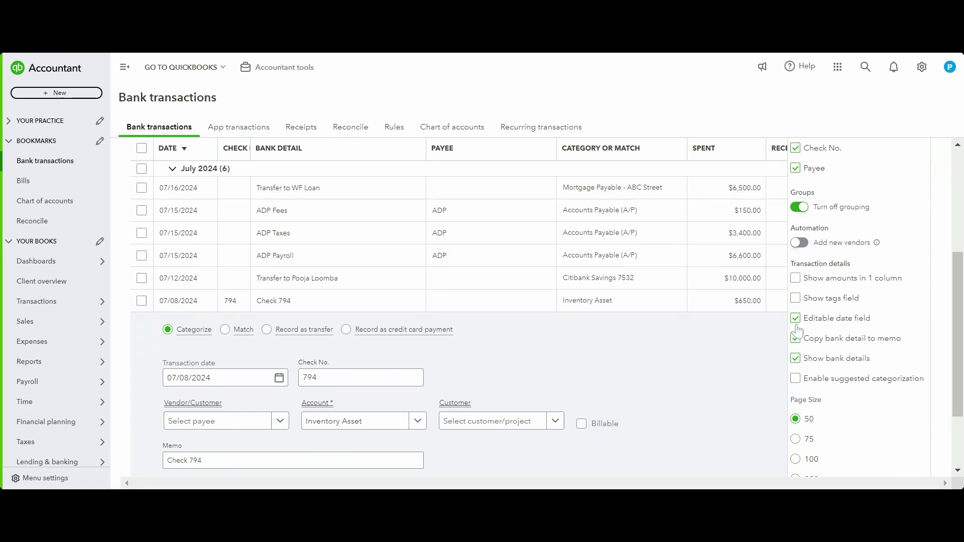
click(736, 377)
Step: Set the transaction date of the Check 794 payment to 07/01/2024
click(216, 378)
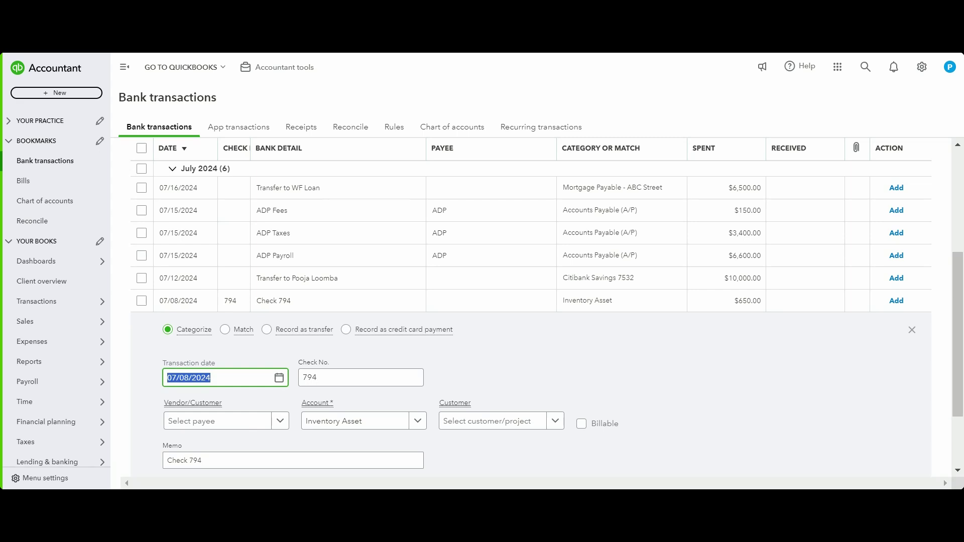
text(07/01/2024)
key(Tab)
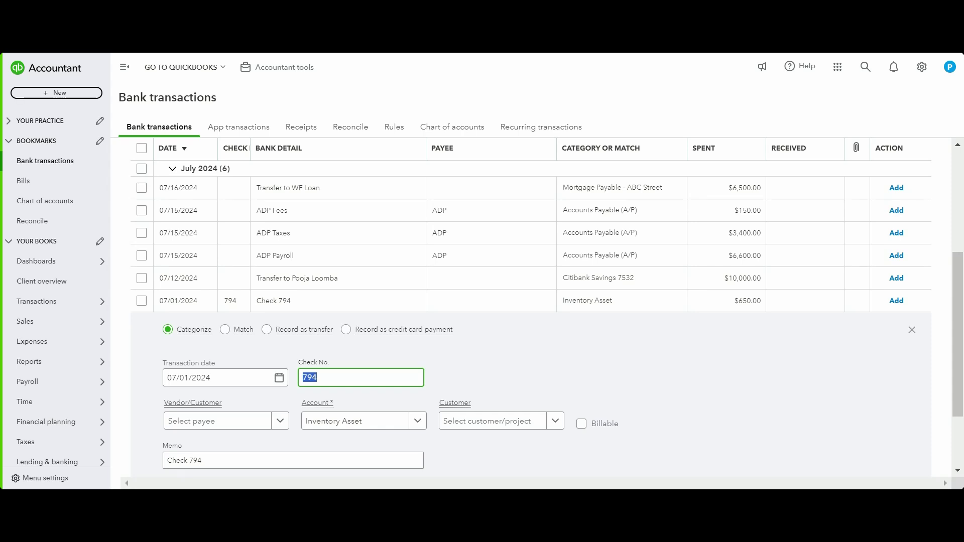
Step: Categorize the Check 794 payment with payee BNY and the Insurance account, and add it to the books
scroll(364, 351, down, 2)
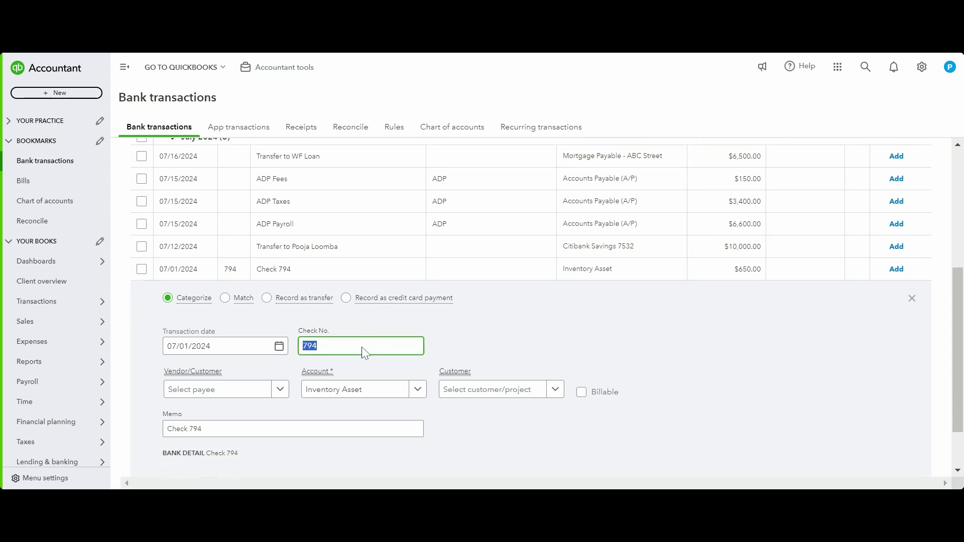
click(237, 341)
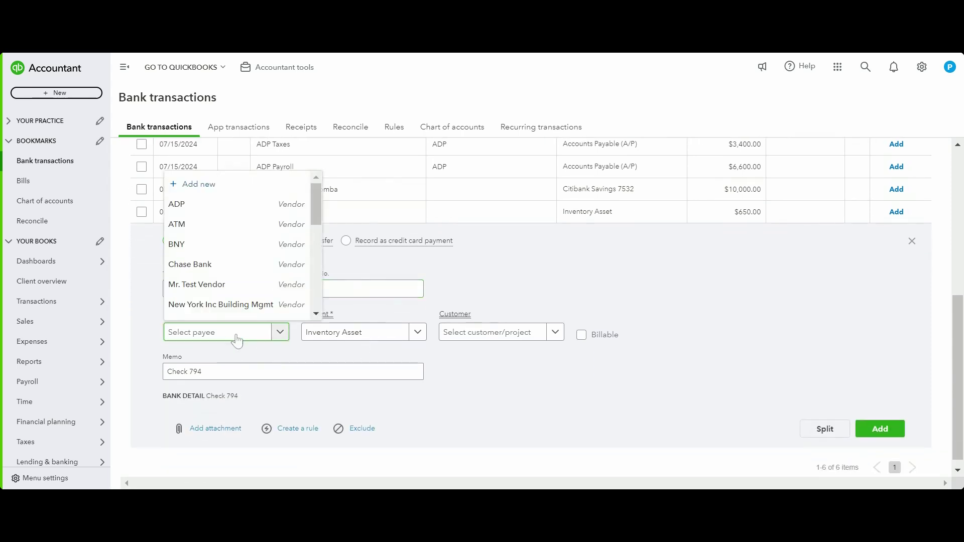
click(251, 334)
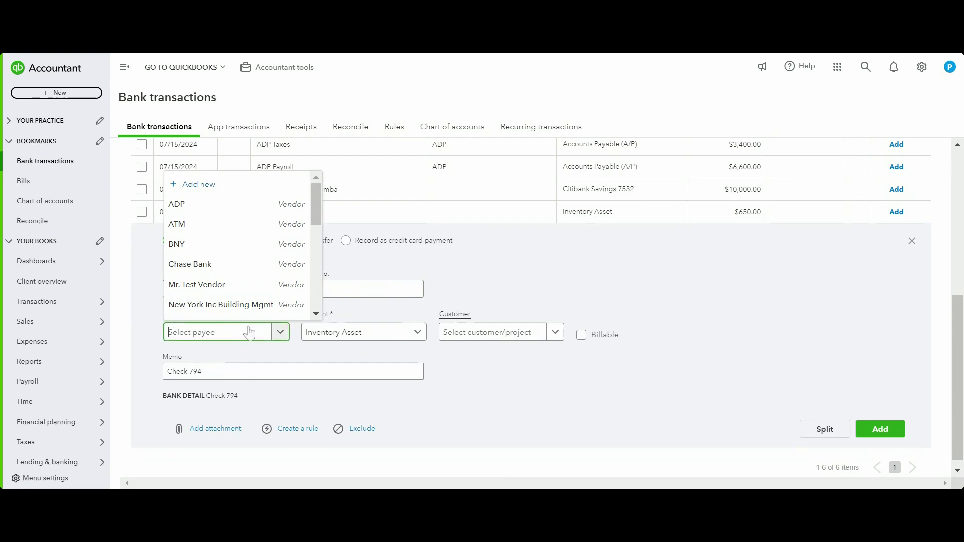
text(BNY)
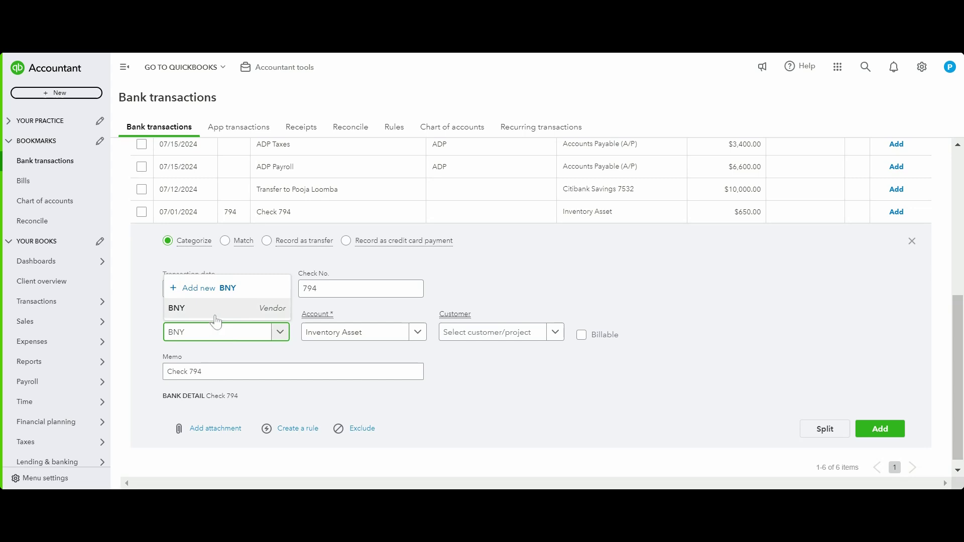
click(221, 309)
click(373, 342)
text(insur)
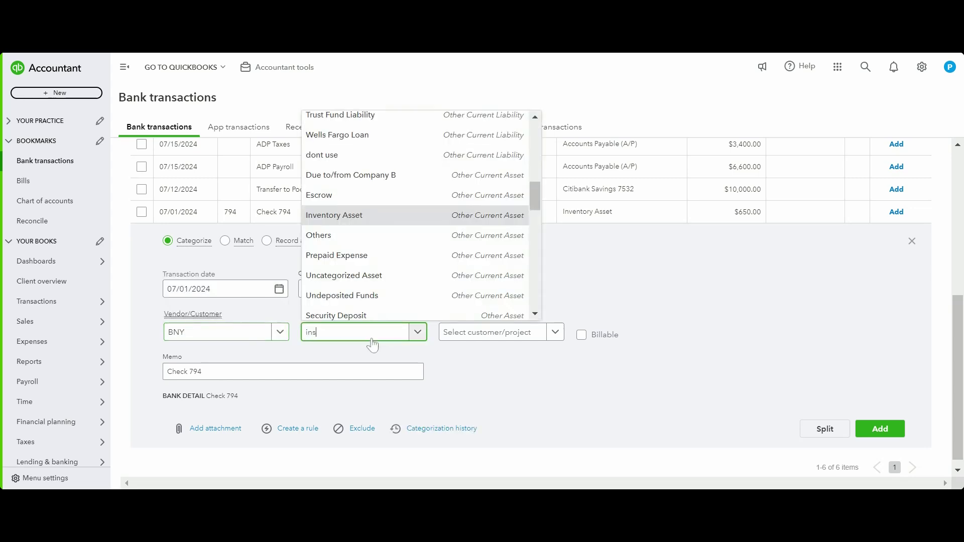
click(393, 310)
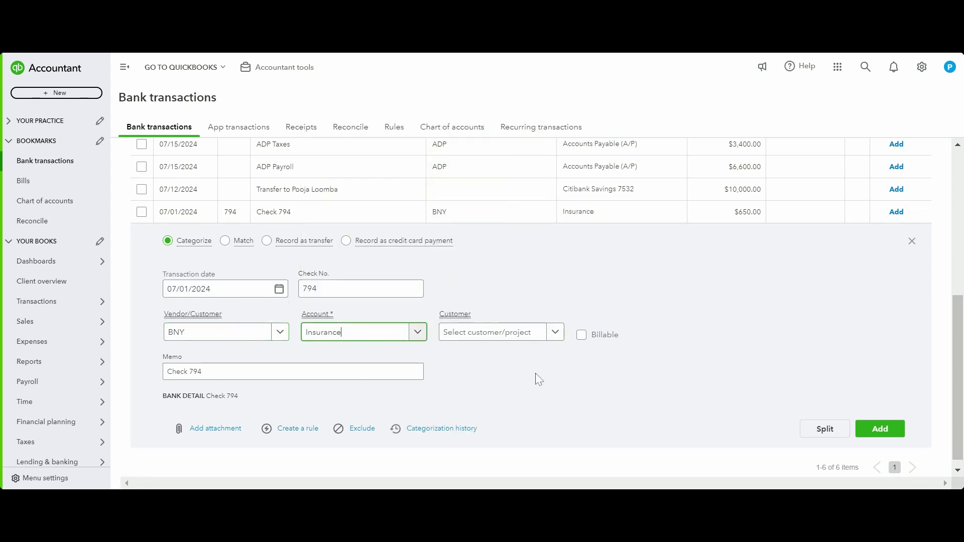
click(880, 421)
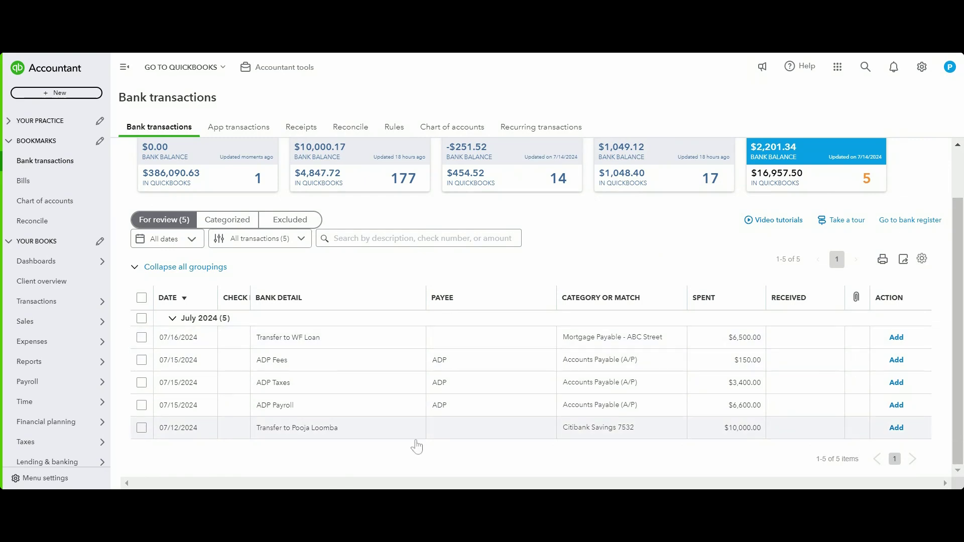
Step: Open the 07/12/2024 $10,000.00 transfer and select the vendor whose full name matches the bank detail as payee
click(454, 435)
click(231, 325)
text(Pooja)
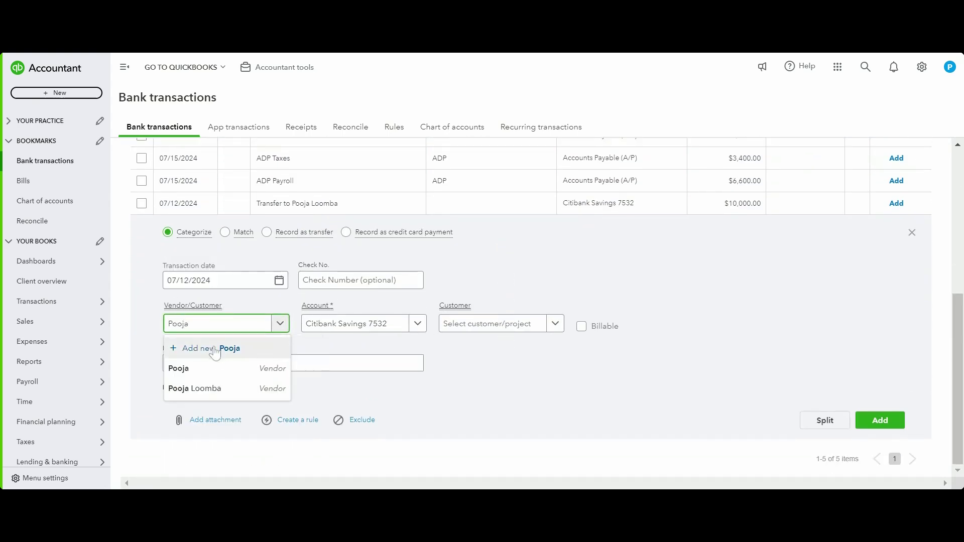
click(229, 388)
Step: Assign the $10,000.00 transfer to the Owner's Draw account under Owner's Equity and add it to the books
click(388, 327)
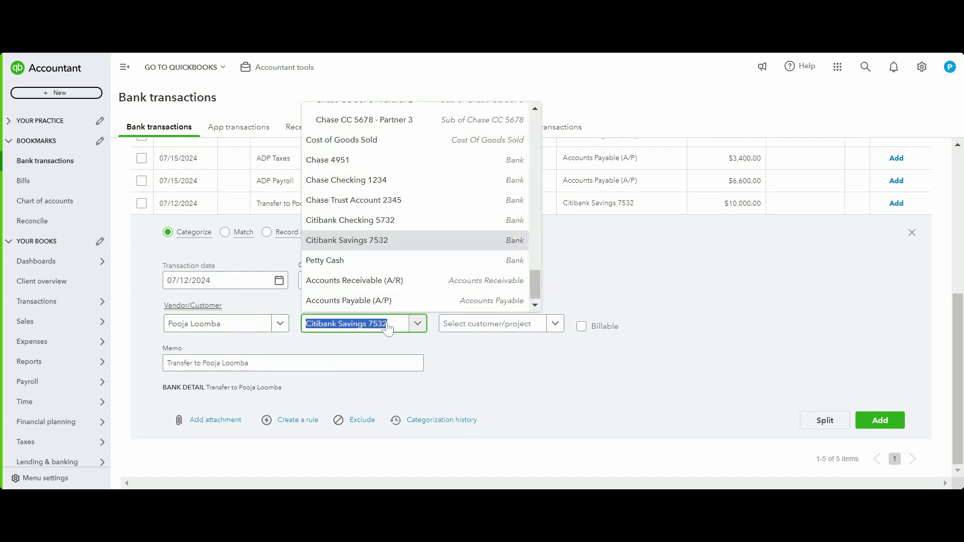
text(Own)
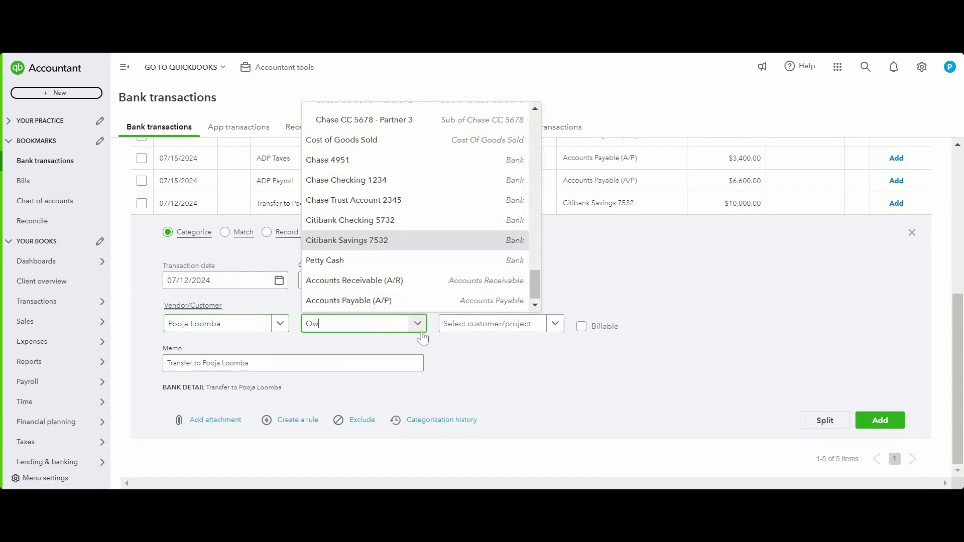
click(391, 307)
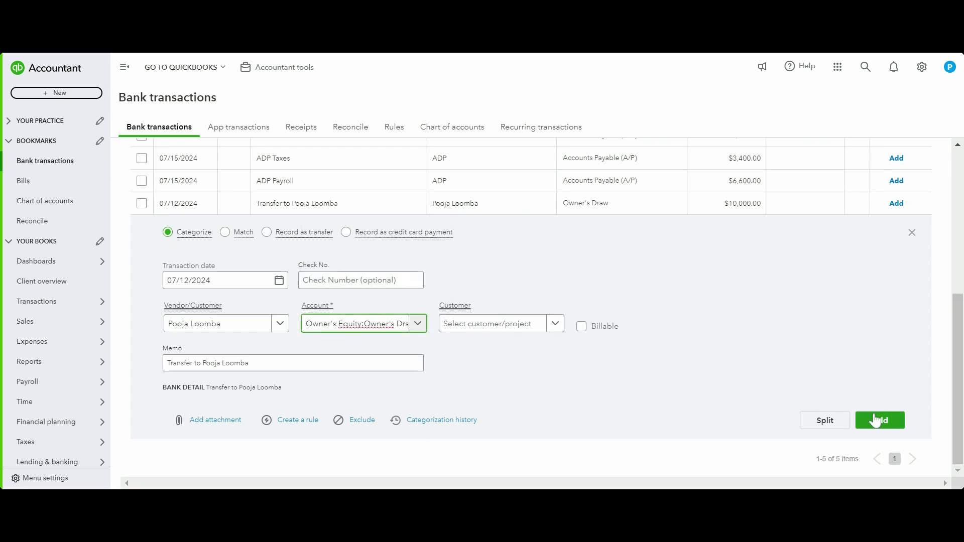
click(417, 331)
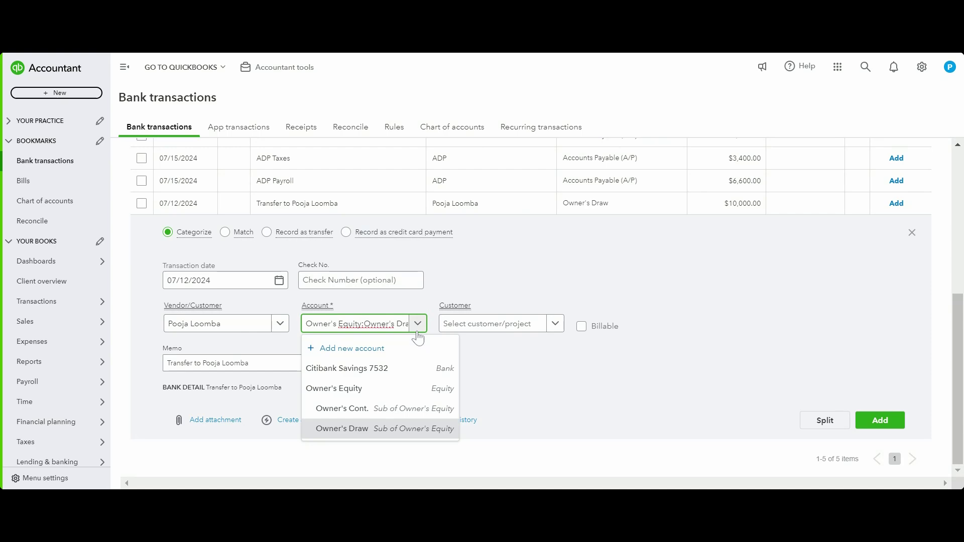
click(417, 331)
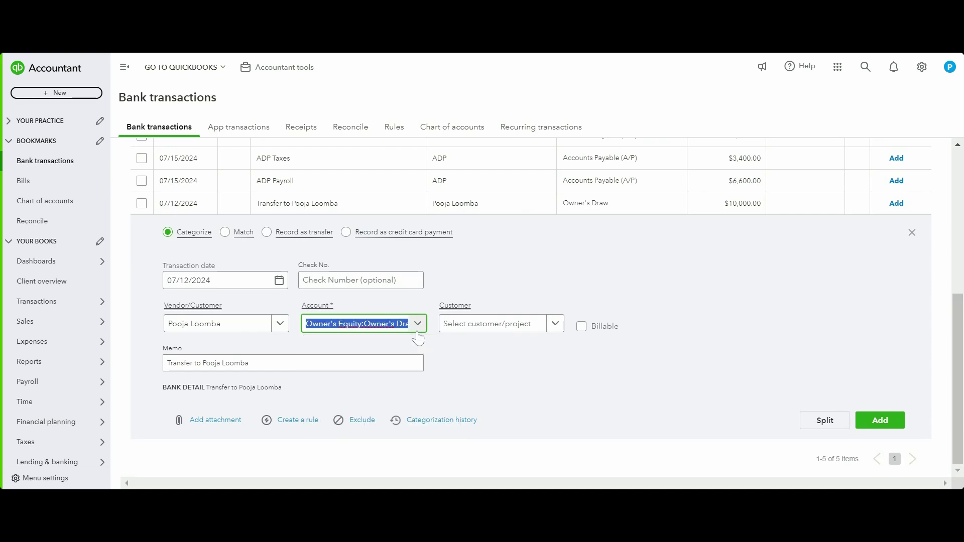
click(898, 421)
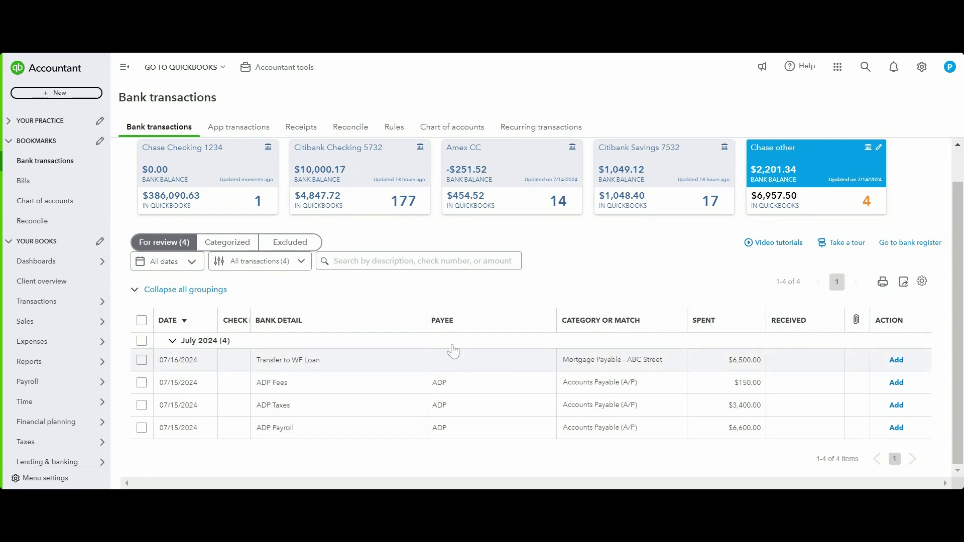
Step: Open the 07/16/2024 $6,500.00 Transfer to WF Loan payment for categorizing
click(481, 361)
scroll(588, 258, down, 3)
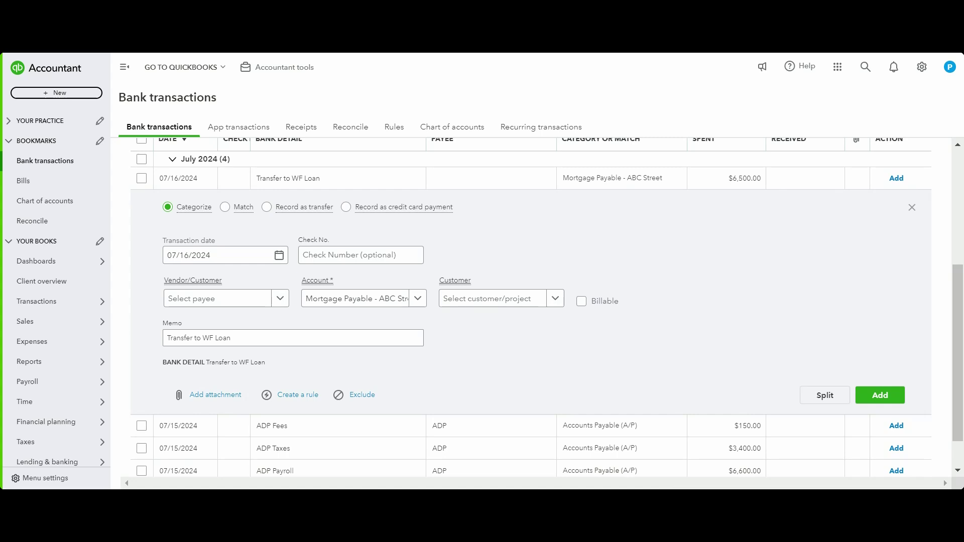
click(369, 299)
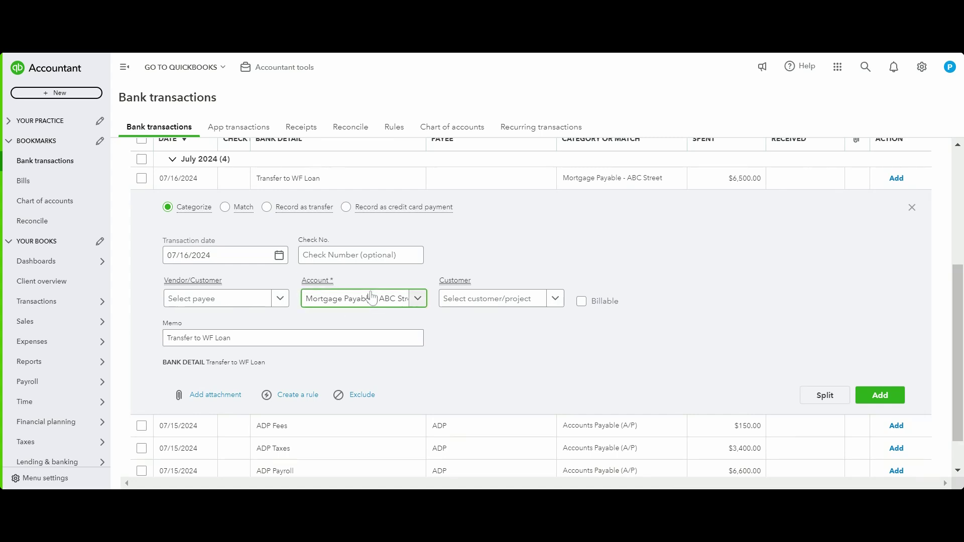
text(wel)
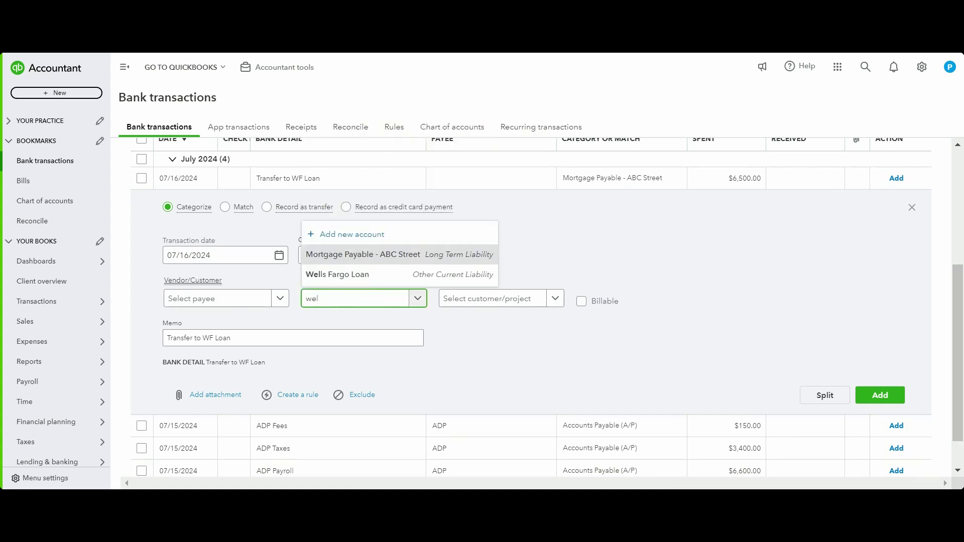
click(468, 326)
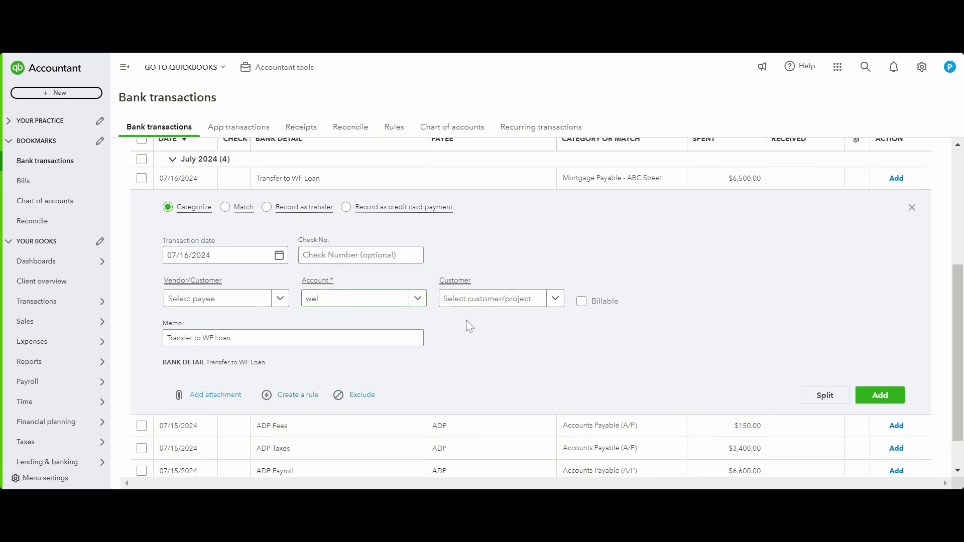
Step: Start splitting the Transfer to WF Loan payment and set Wells Fargo as the payee
click(825, 399)
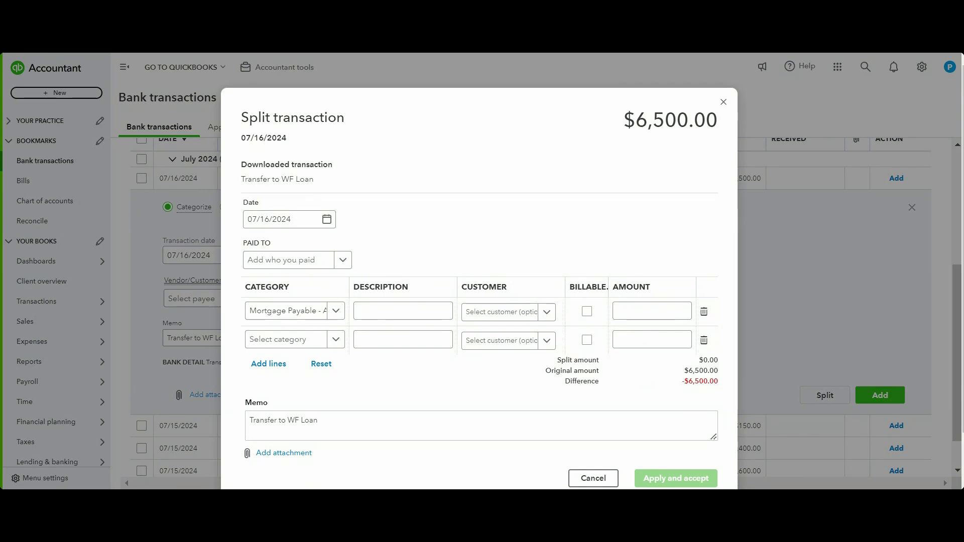
click(301, 261)
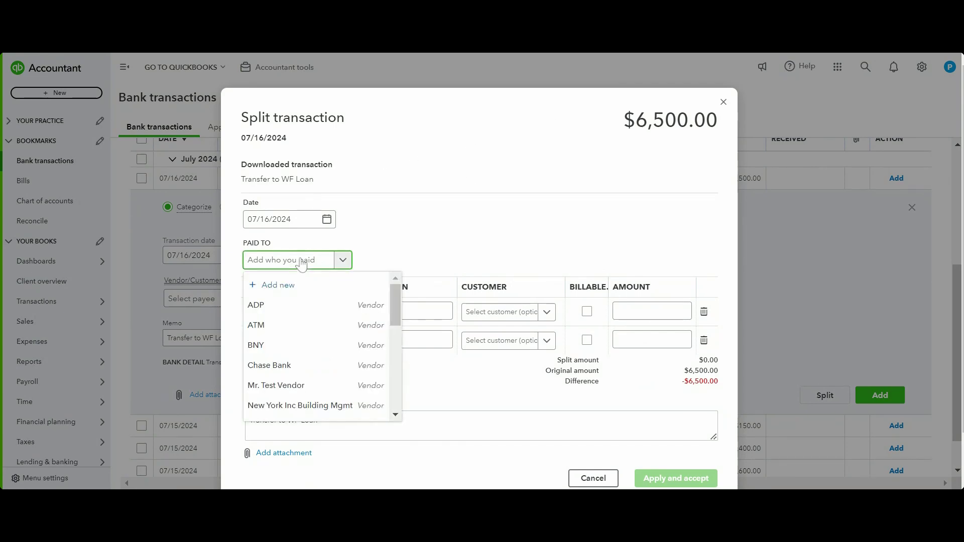
text(Well)
click(293, 312)
Step: Assign the first split line to the Wells Fargo Loan category with an amount of 6,000.00
click(310, 316)
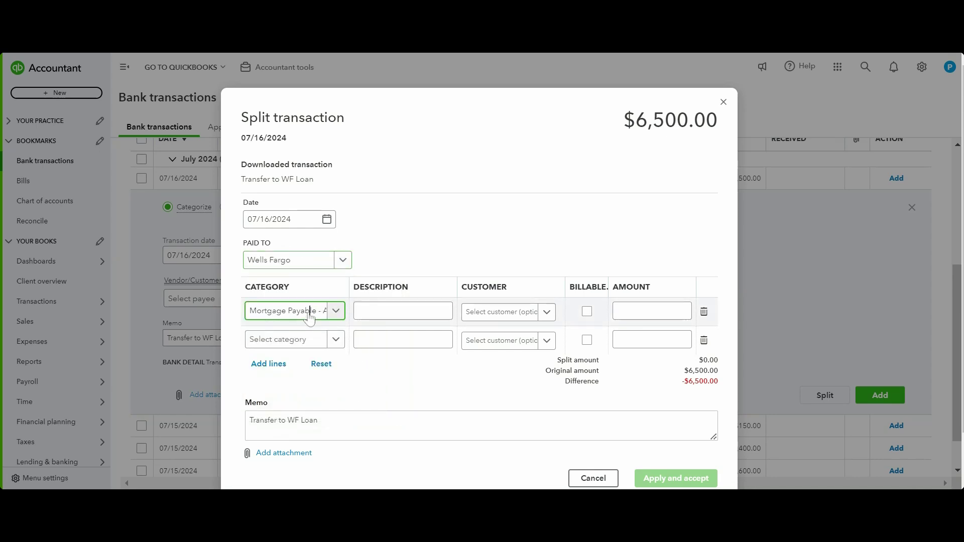
text(well)
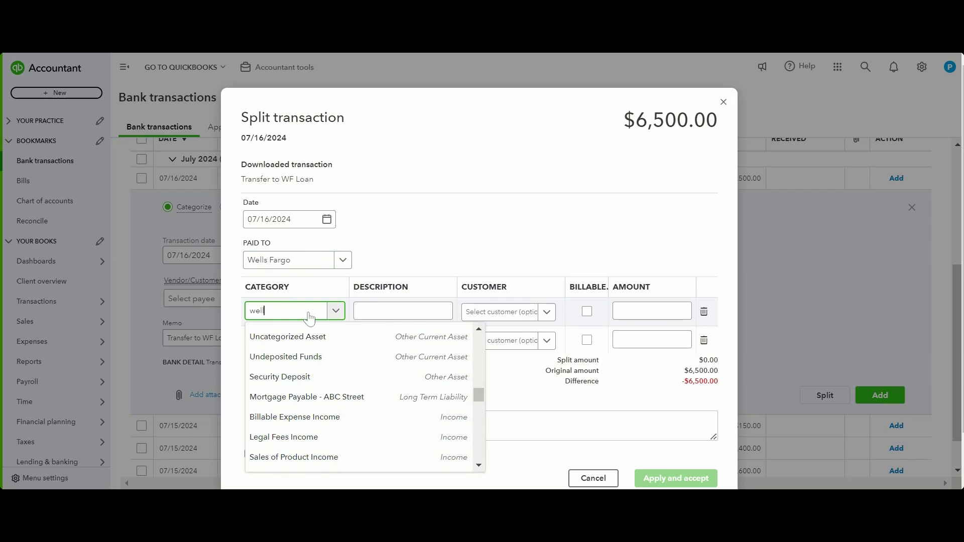
click(320, 377)
click(652, 311)
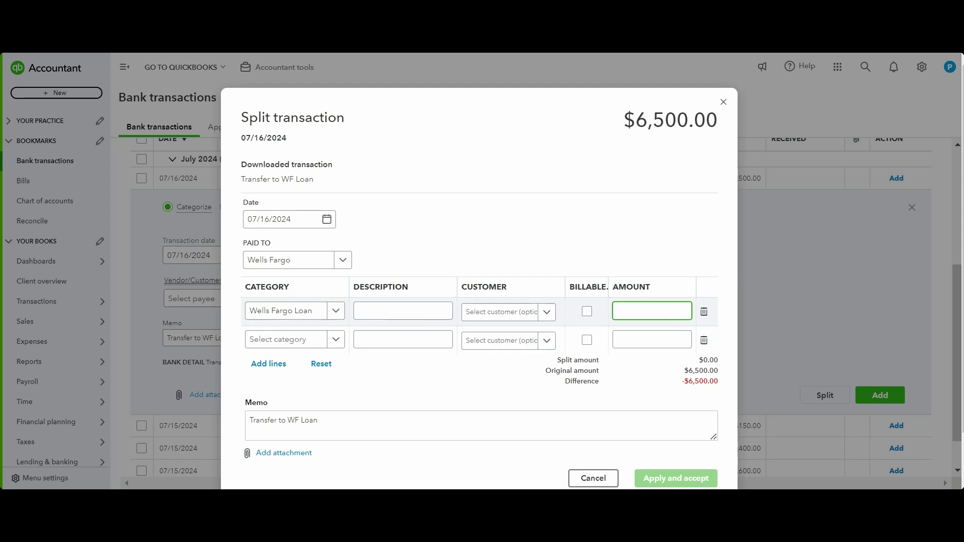
text(600)
key(Tab)
Step: Assign the second split line to Interest Expense with an amount of 500.00, then apply and accept the split
click(310, 342)
text(intere)
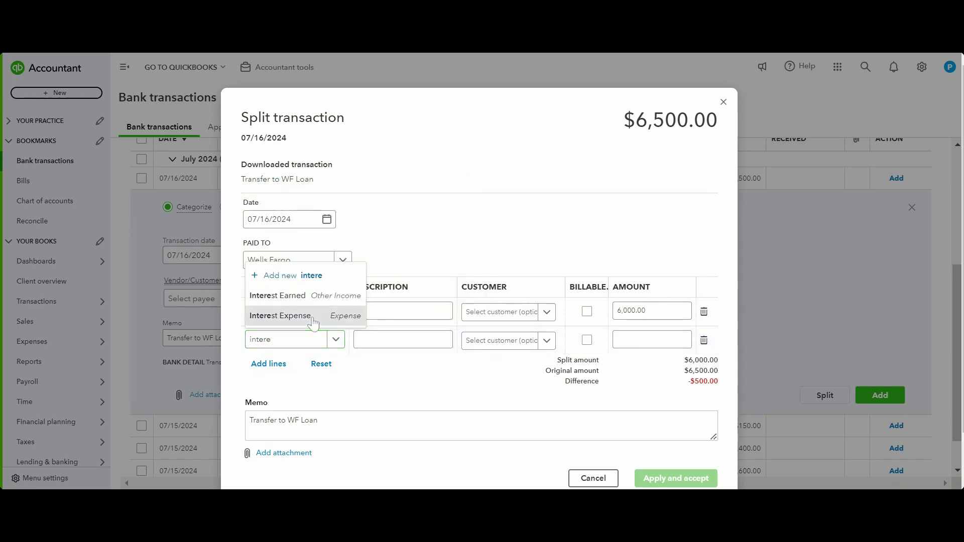
click(303, 315)
text(500)
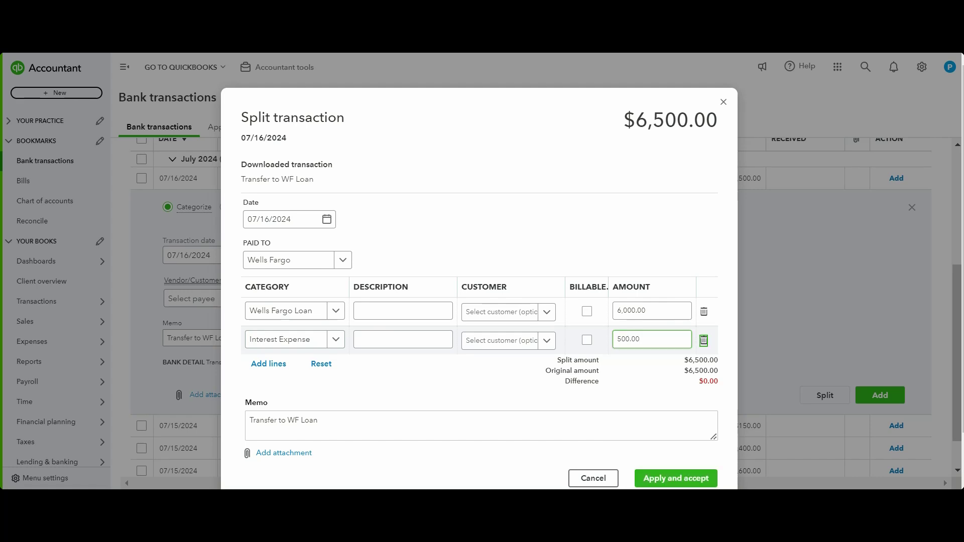
click(662, 481)
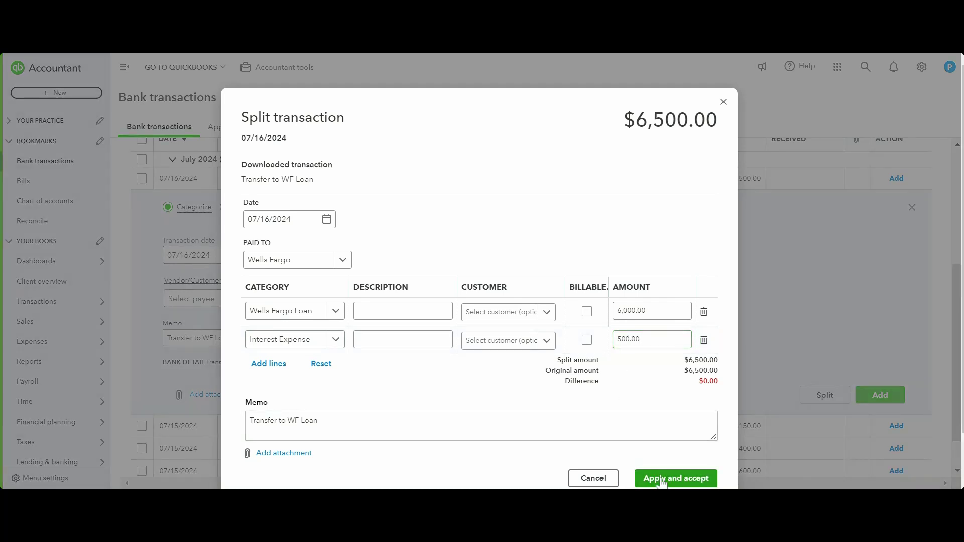
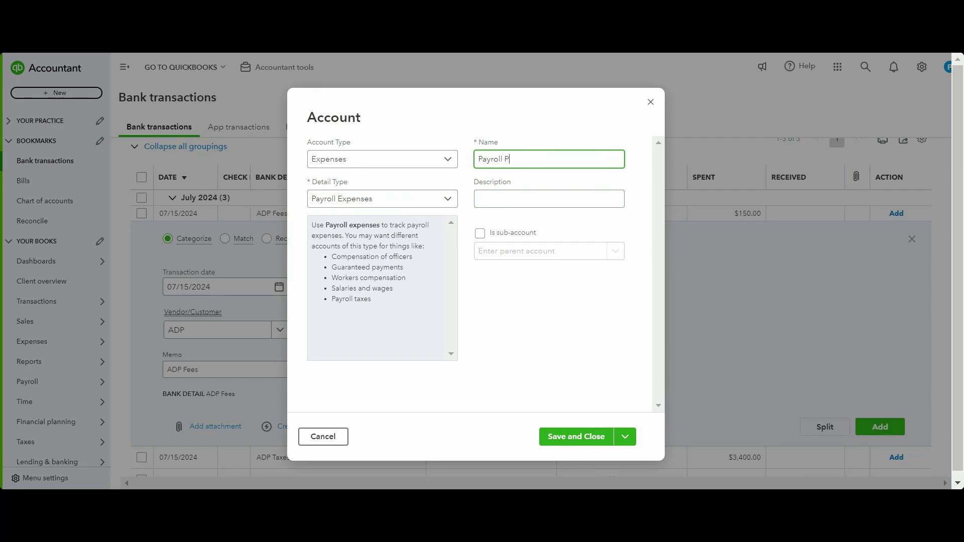
Step: Save the new expense account as Payroll Processing Fees and add the 07/15/2024 $150.00 ADP Fees transaction to the books
text(rocessing Fees)
click(576, 437)
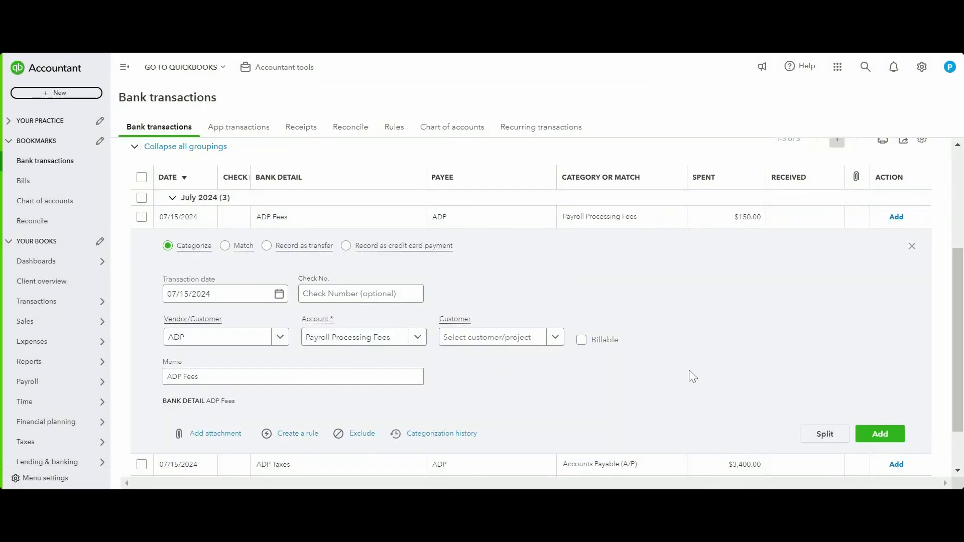
click(895, 442)
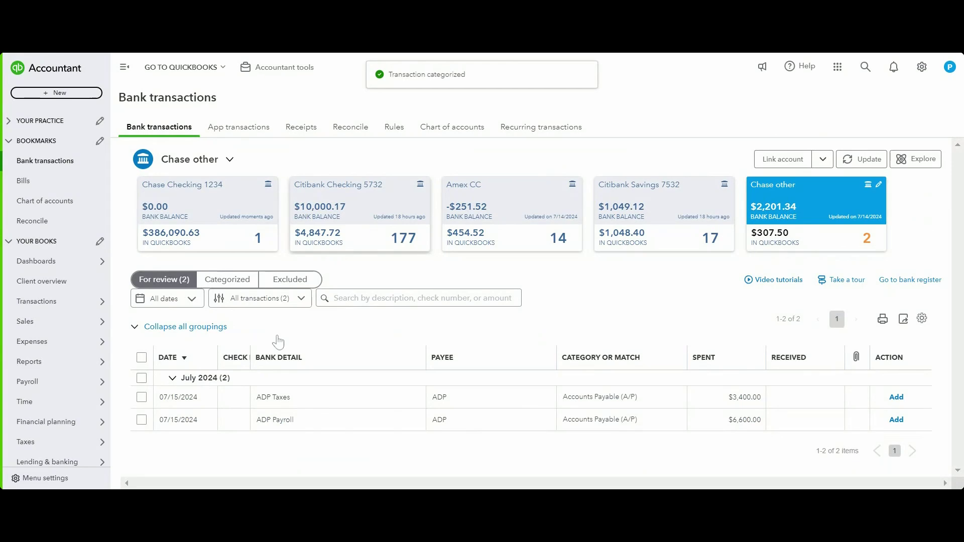
Step: Start splitting the 07/15/2024 ADP Payroll payment and begin a new account named Salaries as the first line's category
click(329, 420)
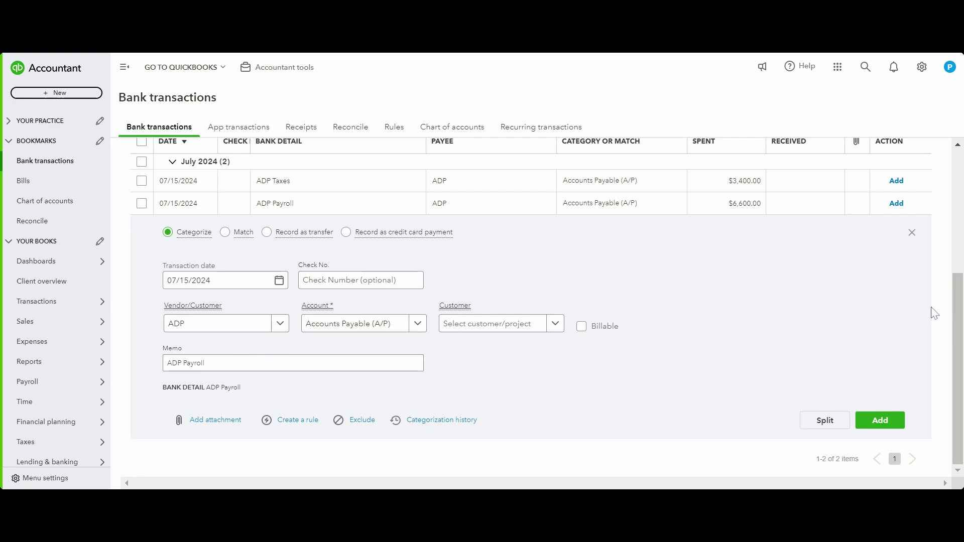
click(831, 428)
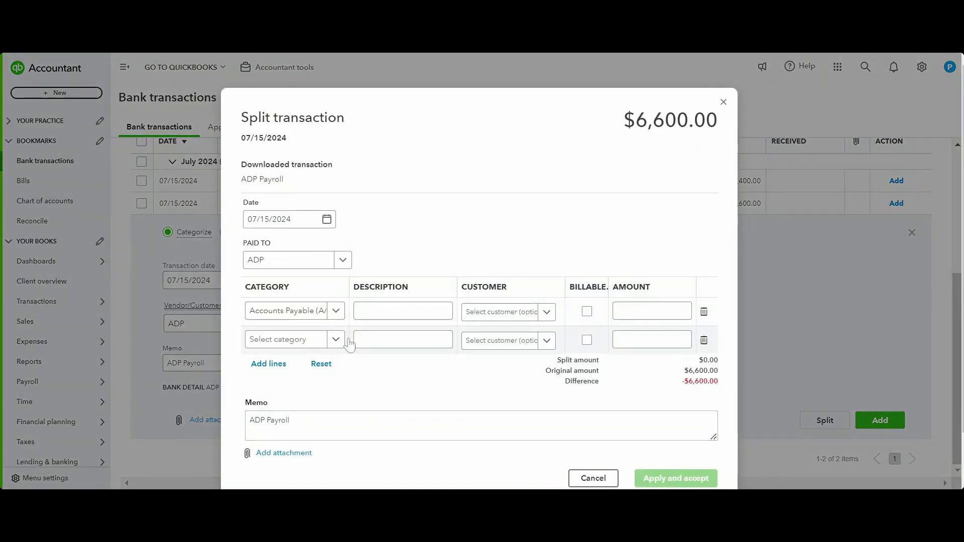
click(312, 319)
text(Sal)
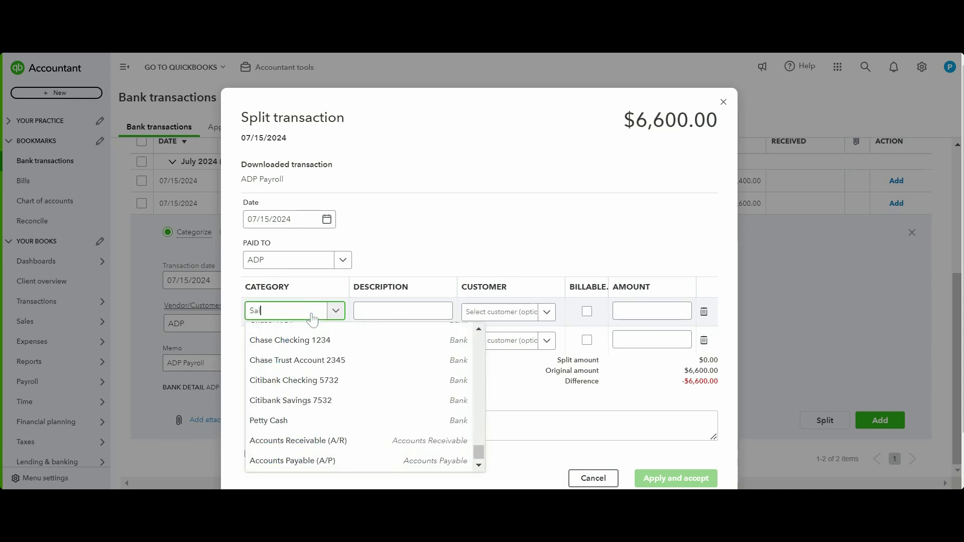
text(aries)
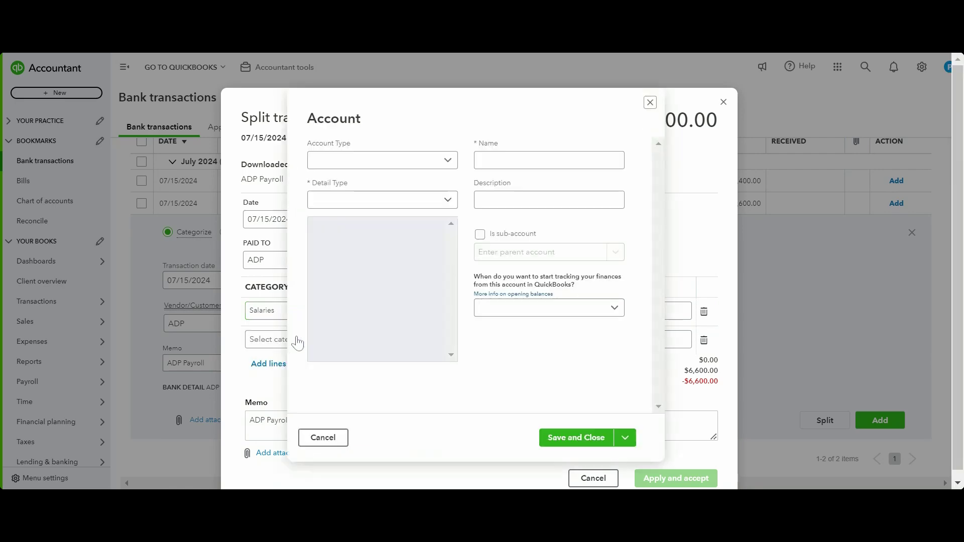
click(298, 341)
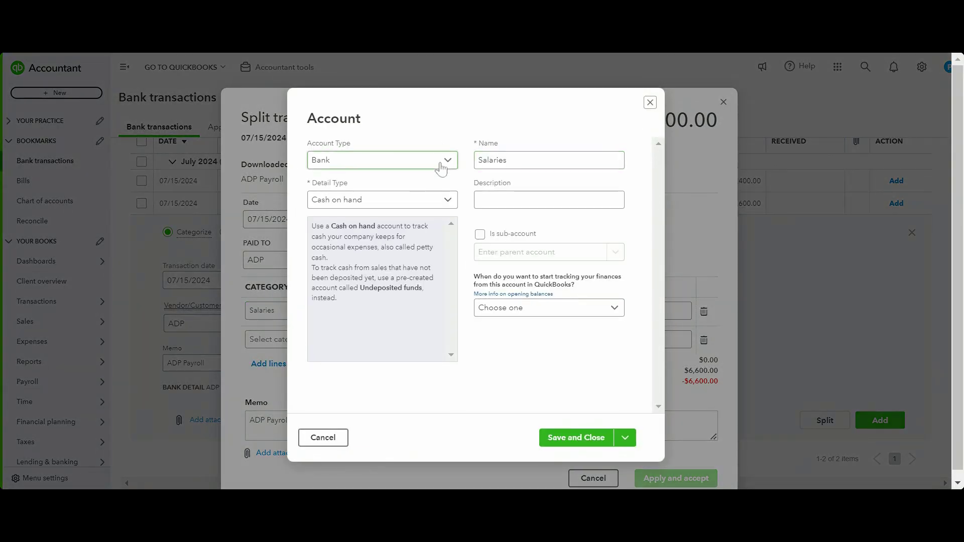
Step: Set the Salaries account's type to Expenses and its detail type to Payroll Expenses, then save the account
click(441, 168)
scroll(402, 241, down, 3)
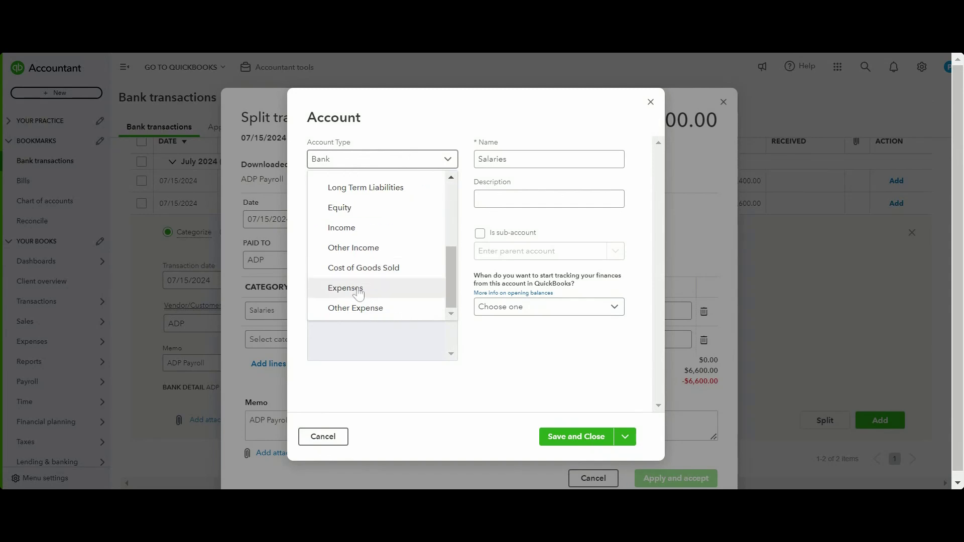
click(358, 294)
click(416, 199)
scroll(399, 296, down, 3)
scroll(399, 297, down, 3)
click(383, 295)
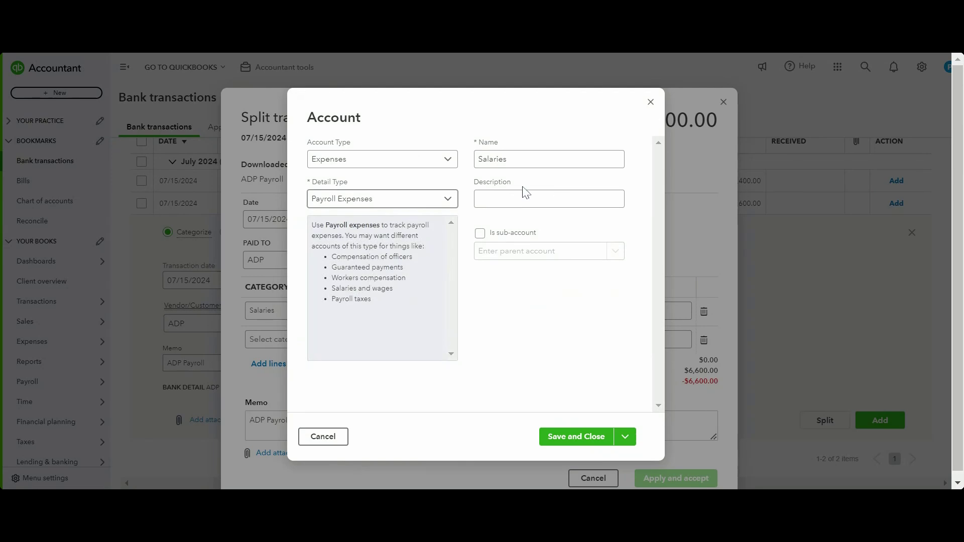
click(527, 159)
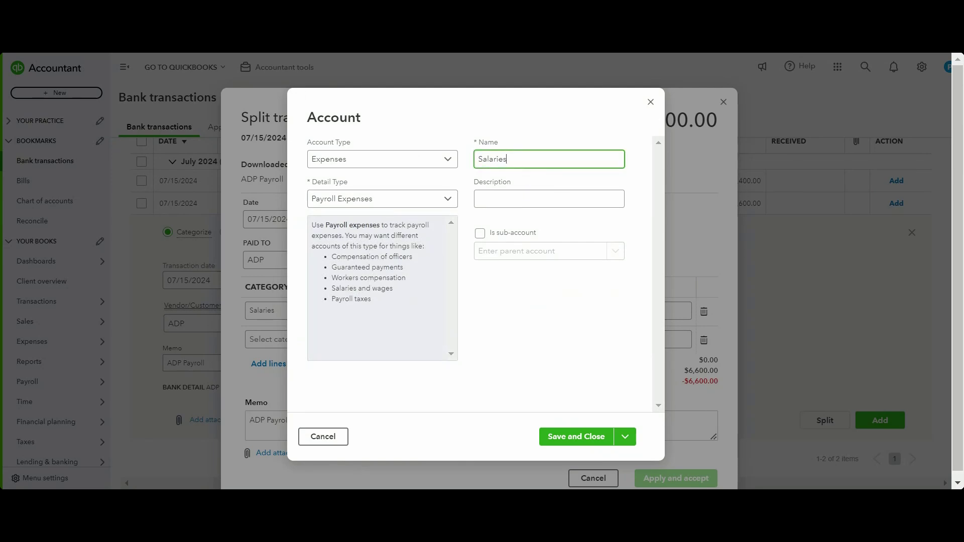
click(600, 436)
Step: Set the Salaries split line's amount to 9,000.00
click(623, 311)
text(10000)
key(BackSpace)
key(BackSpace)
key(BackSpace)
key(BackSpace)
key(BackSpace)
text(9000)
key(Tab)
Step: Begin a new account named Payroll Taxes as the second split line's category
click(295, 342)
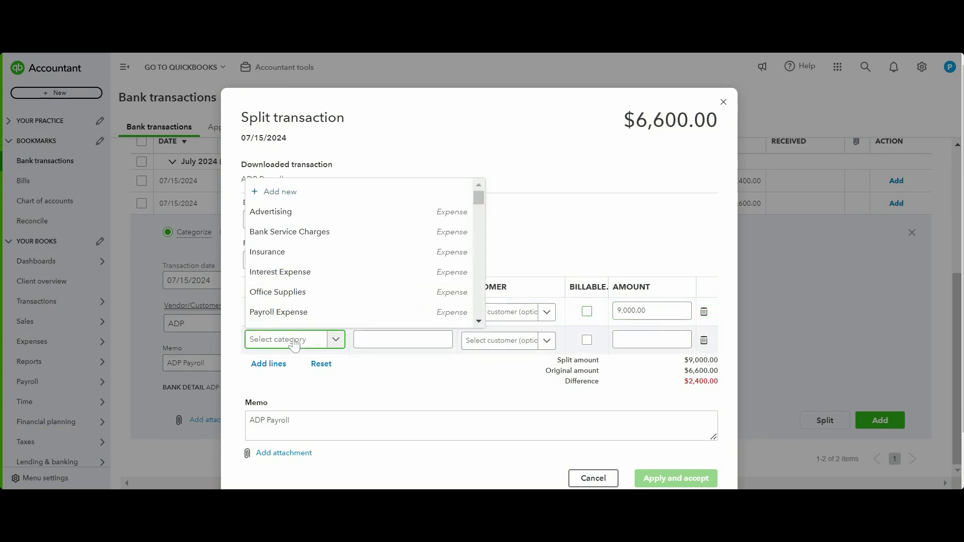
text(p)
key(BackSpace)
text(Payroll)
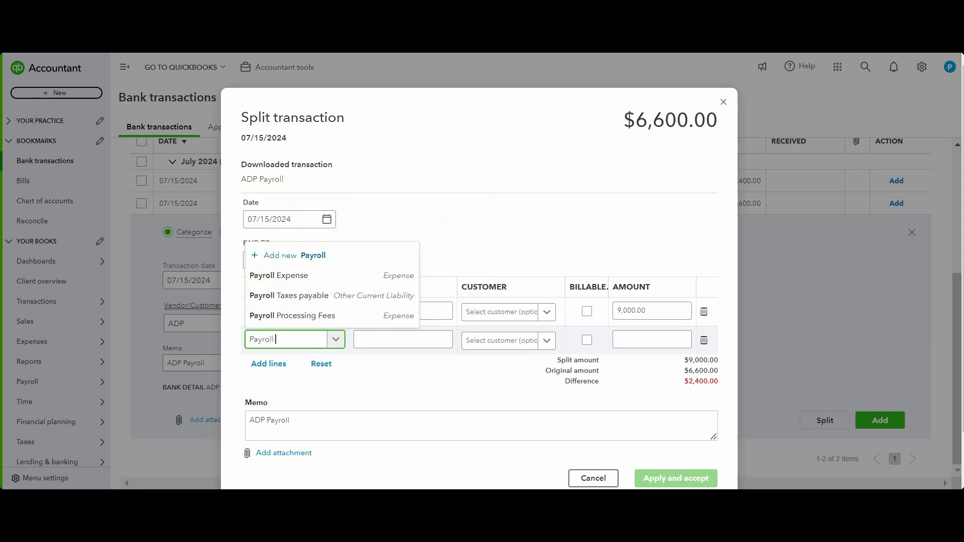
text( Taxes)
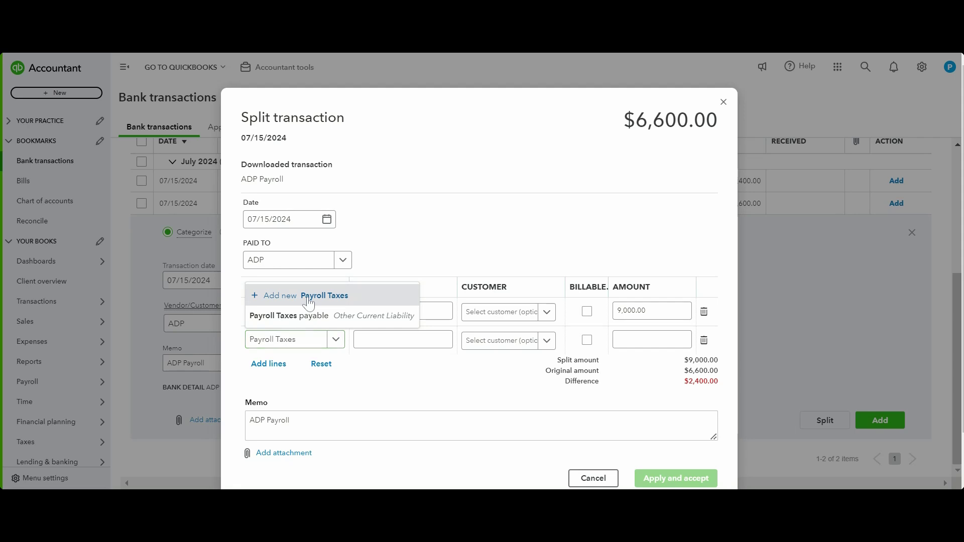
click(304, 297)
Step: Set the Payroll Taxes account's type to Expenses and its detail type to Payroll Tax Expenses
click(445, 159)
scroll(380, 221, down, 1)
scroll(380, 221, down, 2)
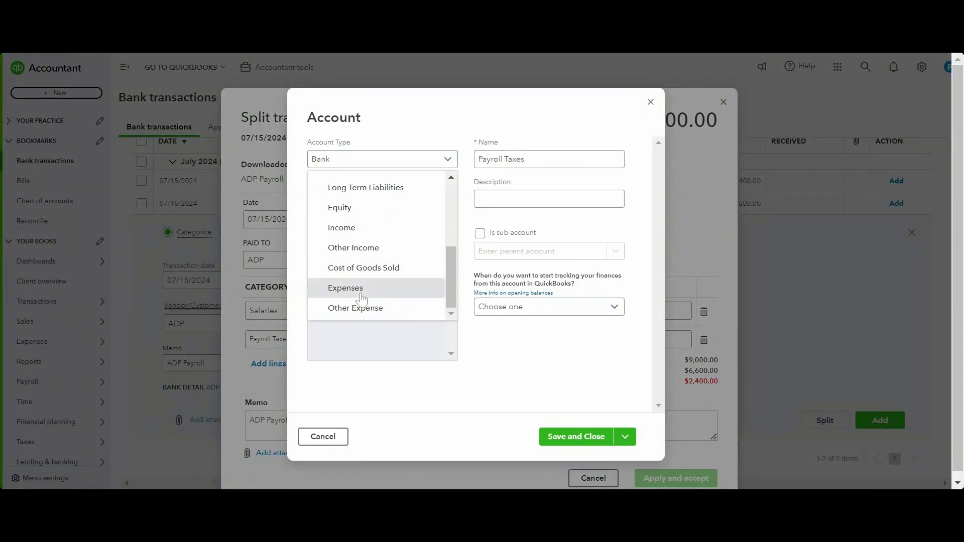
click(346, 287)
click(392, 203)
scroll(385, 323, down, 3)
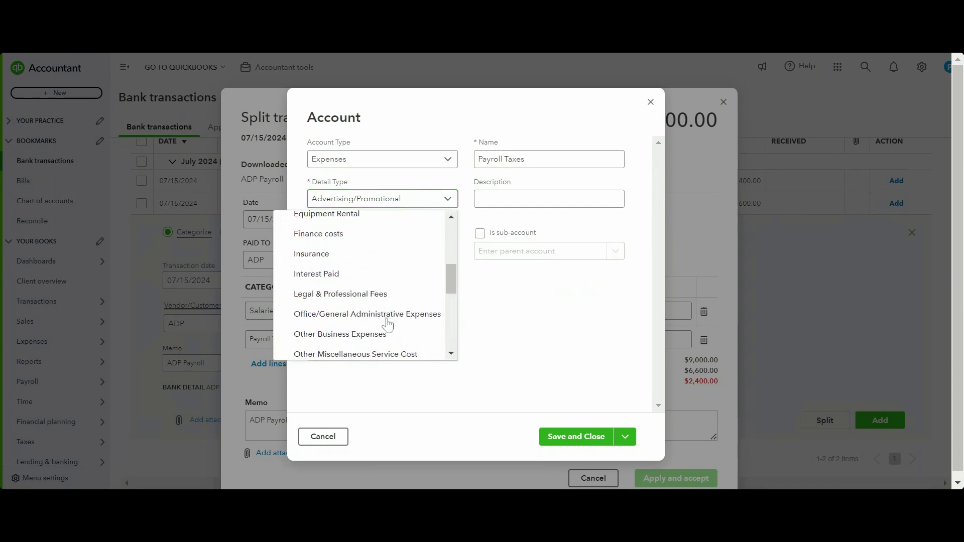
scroll(377, 270, up, 2)
scroll(377, 269, down, 5)
scroll(379, 272, down, 1)
click(368, 227)
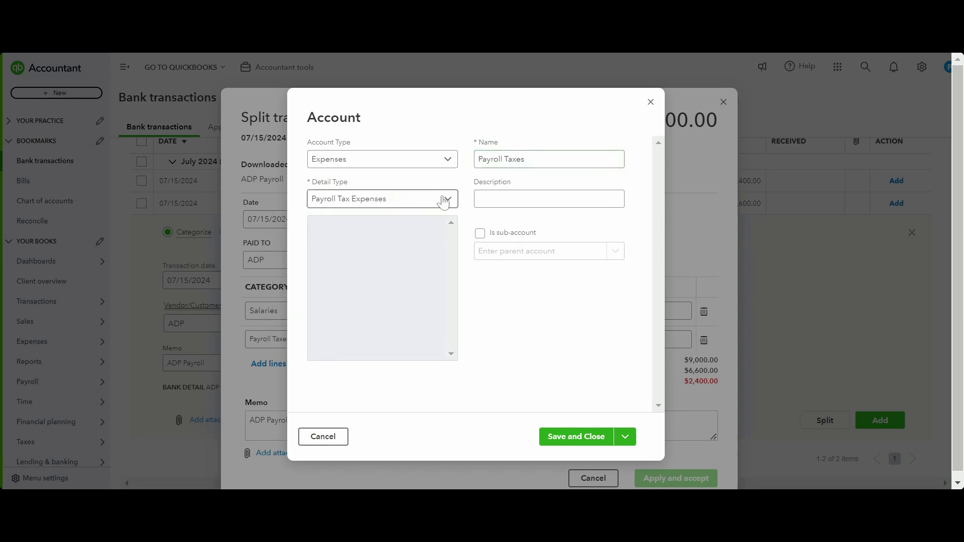
Step: Change the Payroll Taxes account's detail type to Payroll Expenses and save the account
click(429, 206)
scroll(385, 281, up, 3)
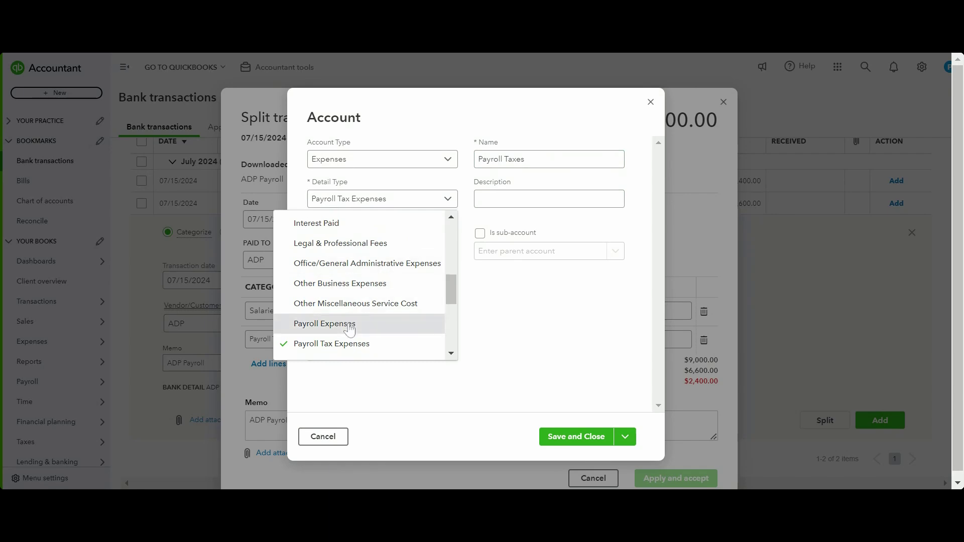
click(370, 323)
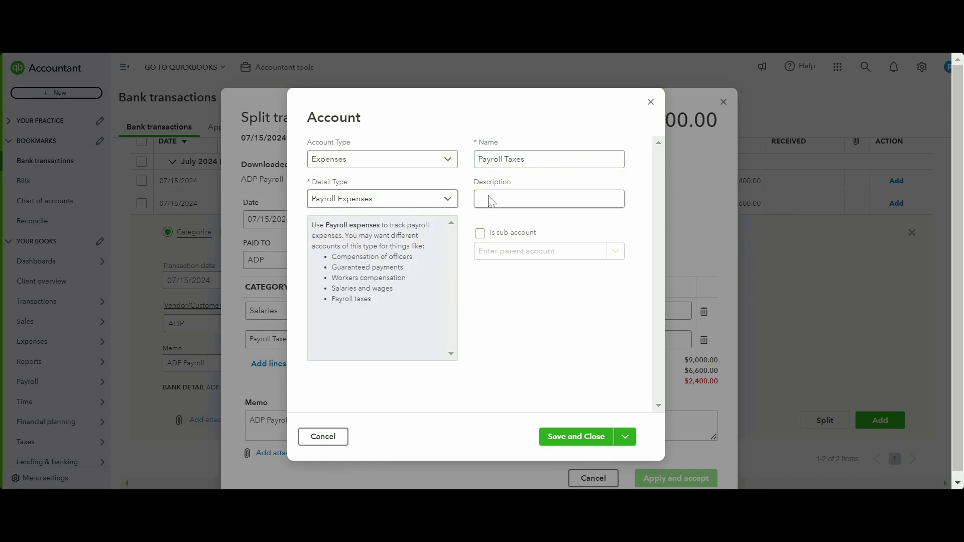
click(591, 438)
Step: Set the Payroll Taxes split line's amount to 1,000.00
click(628, 339)
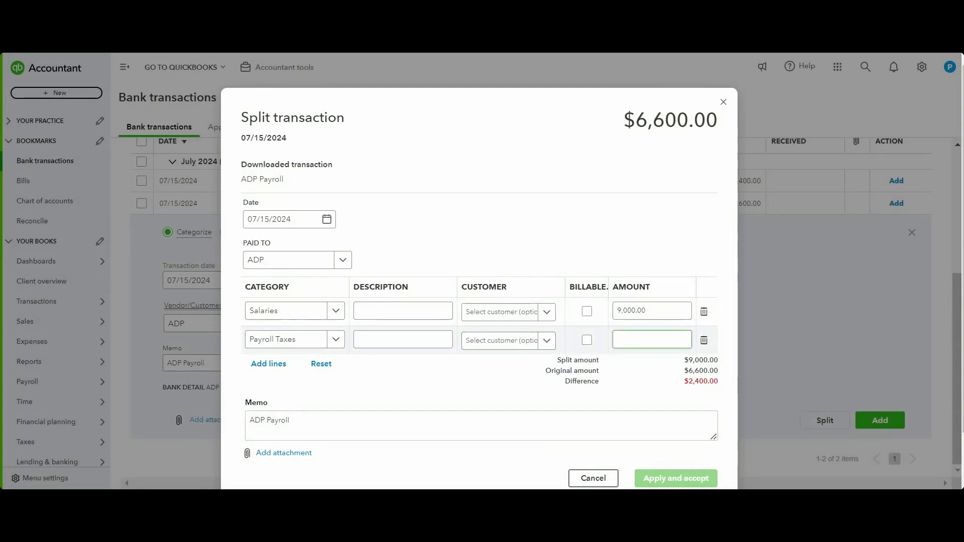
text(1,000)
key(Tab)
Step: Add a third split line for Payroll Taxes payable with an amount of -3,400.00, then apply and accept the split
click(269, 363)
click(286, 373)
text(Payroll)
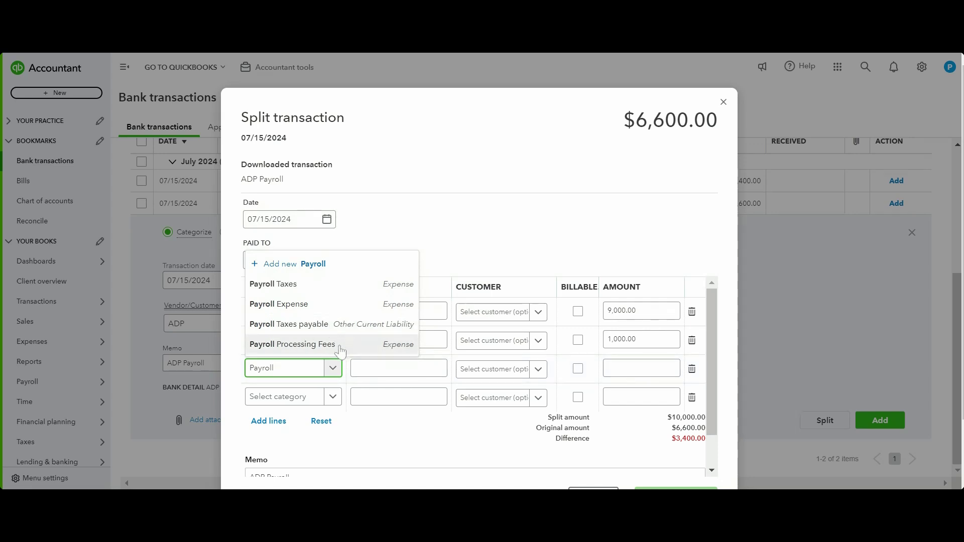
click(326, 326)
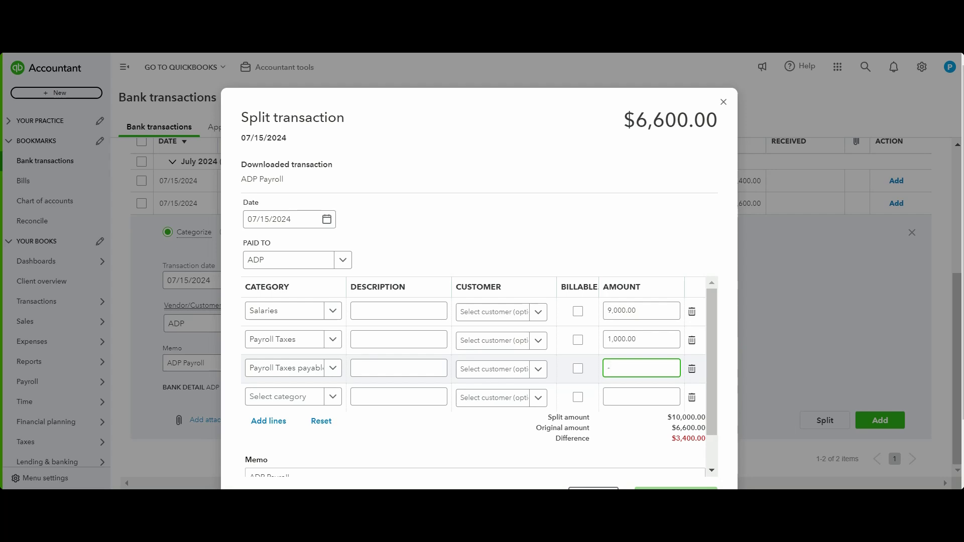
text(3400)
key(Tab)
scroll(705, 432, down, 2)
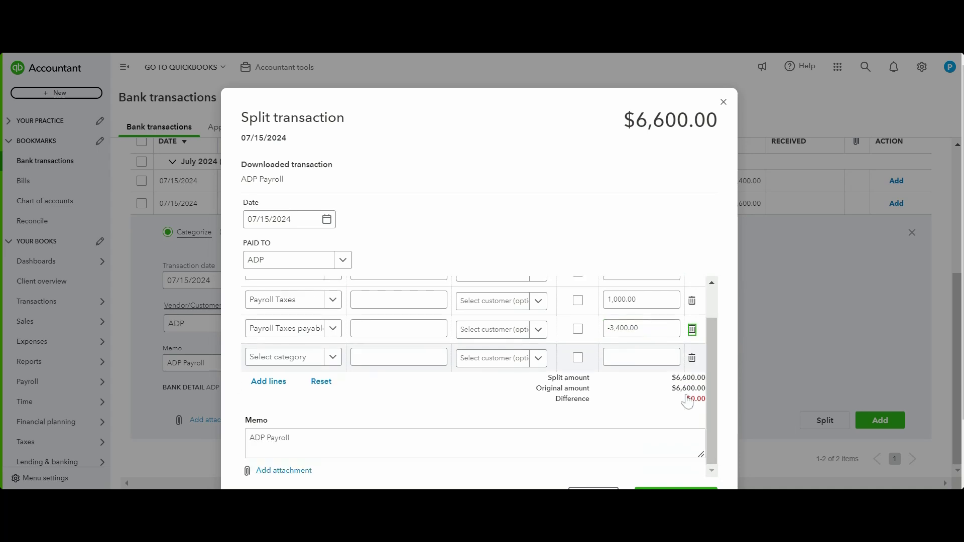
scroll(713, 437, down, 2)
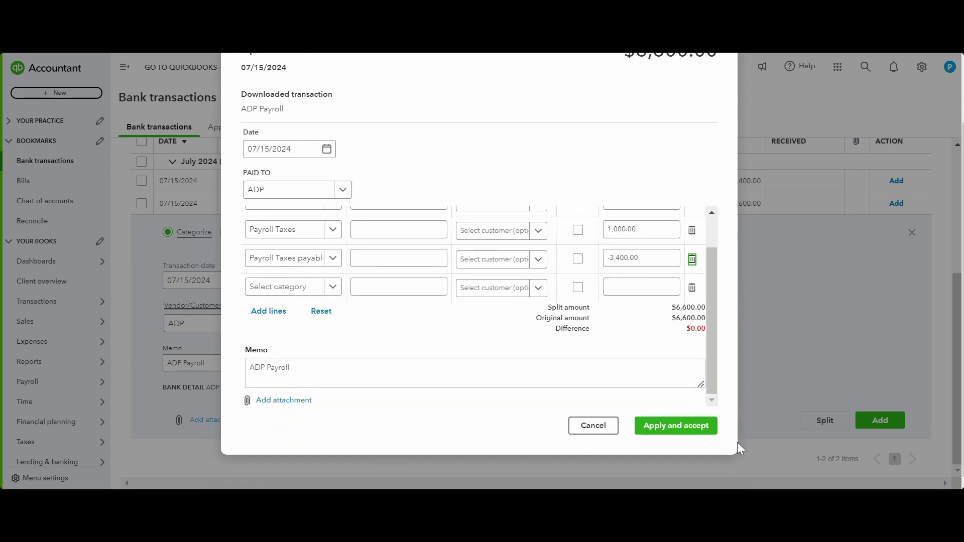
click(669, 437)
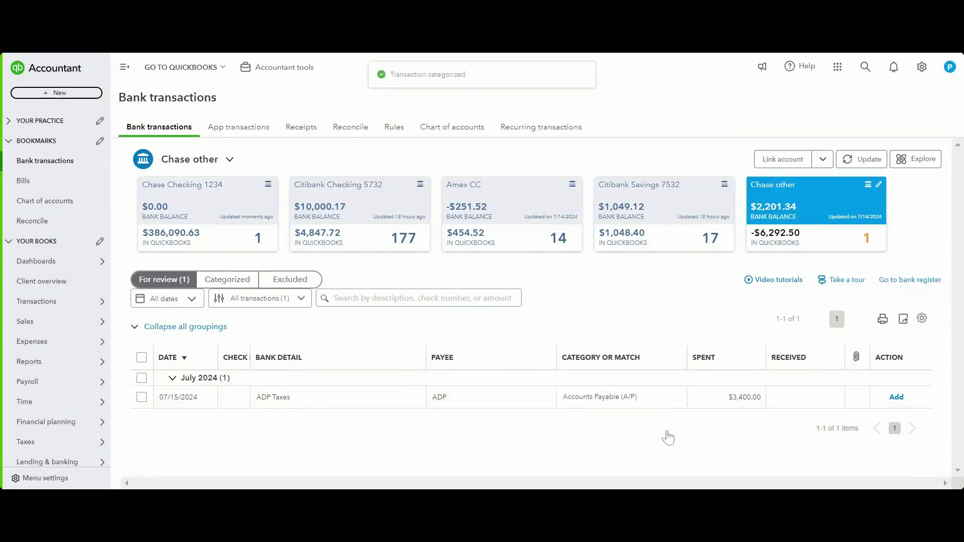
Step: Categorize the 07/15/2024 $3,400.00 ADP Taxes transaction to Payroll Taxes payable and add it to the books
click(535, 398)
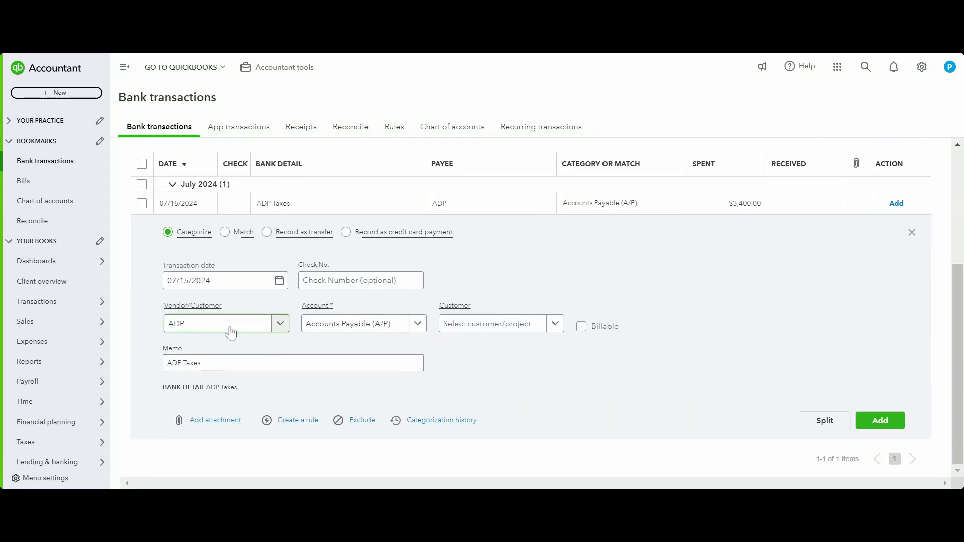
click(346, 324)
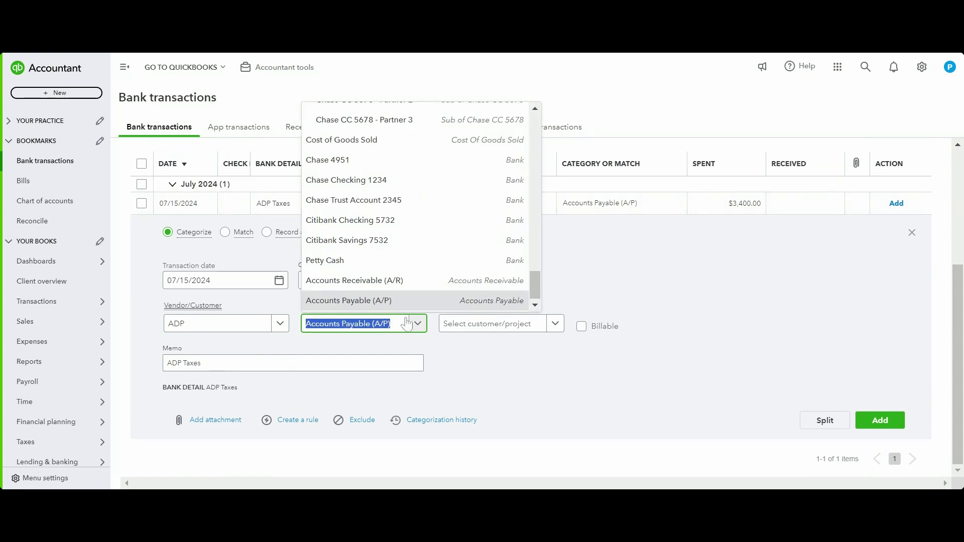
text(Payroll)
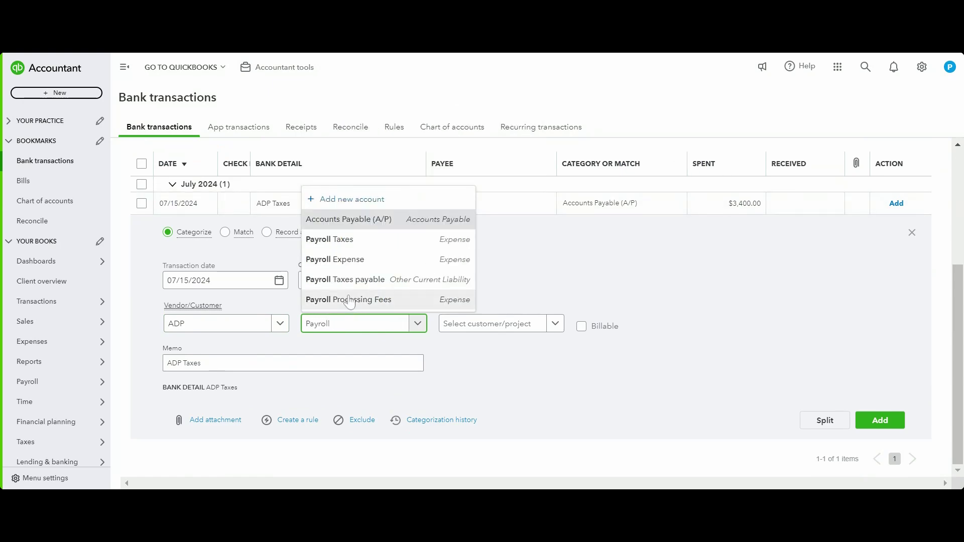
click(375, 280)
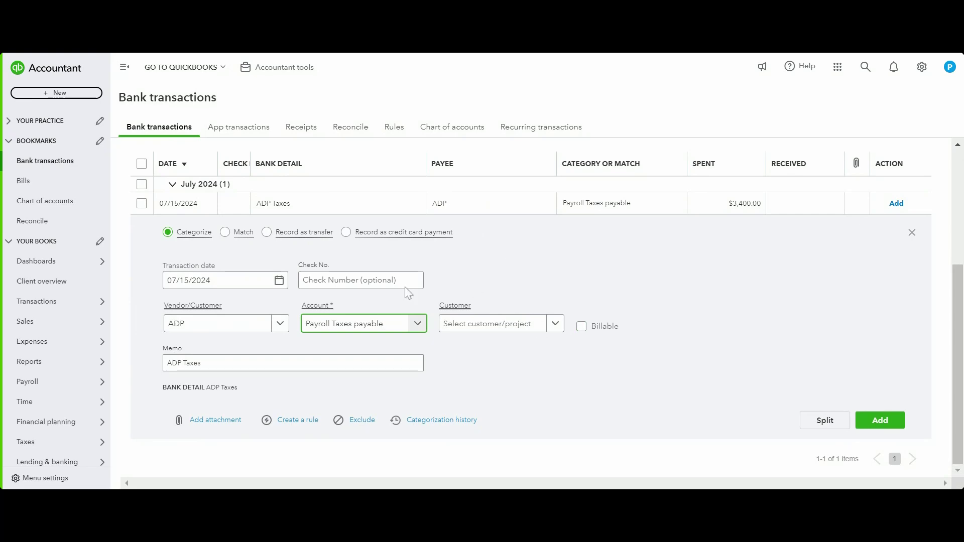
click(880, 421)
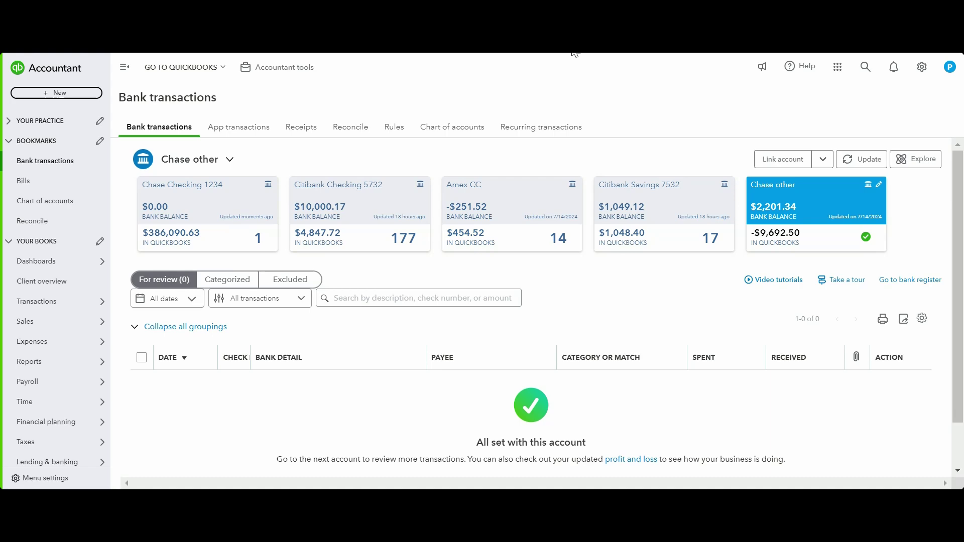
Step: Open account reconciliation and choose Chase 4951 as the account to reconcile
click(922, 67)
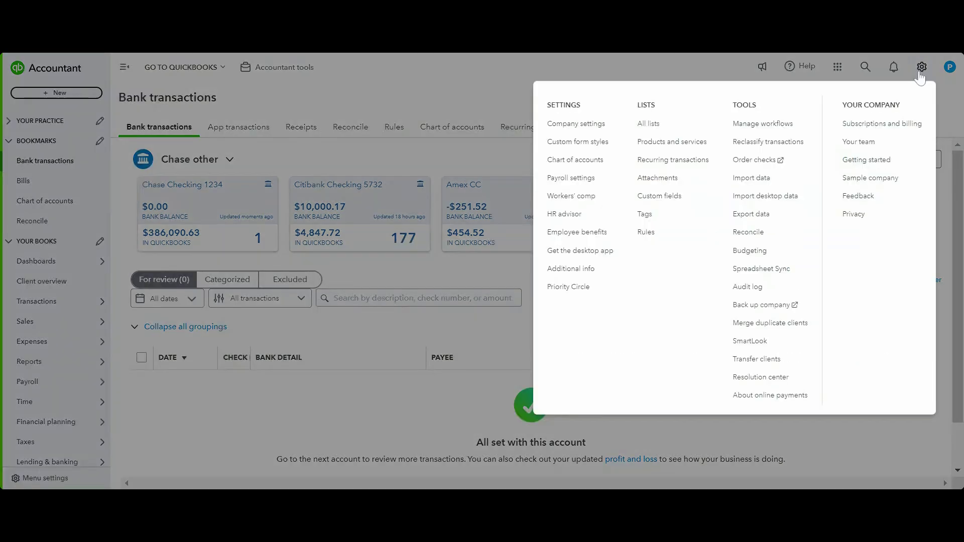
click(769, 234)
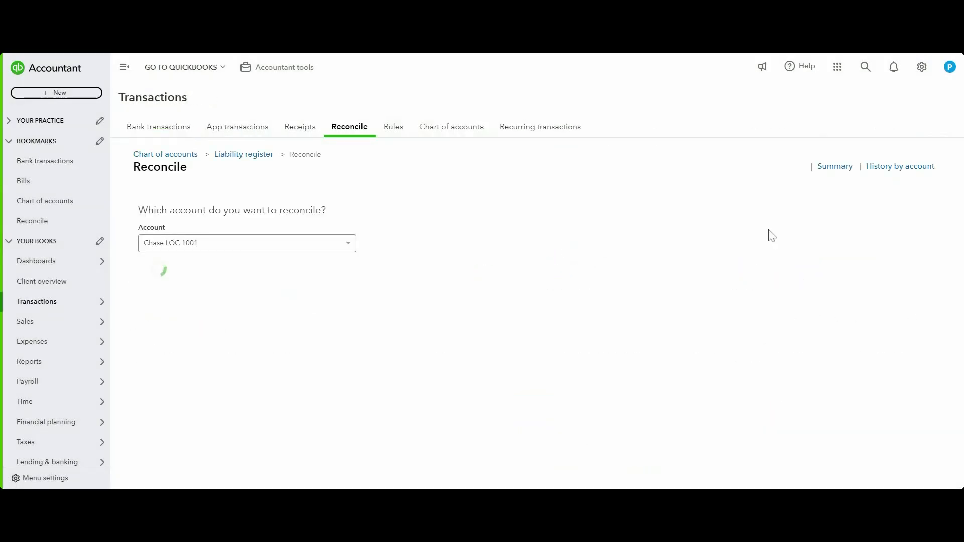
click(333, 248)
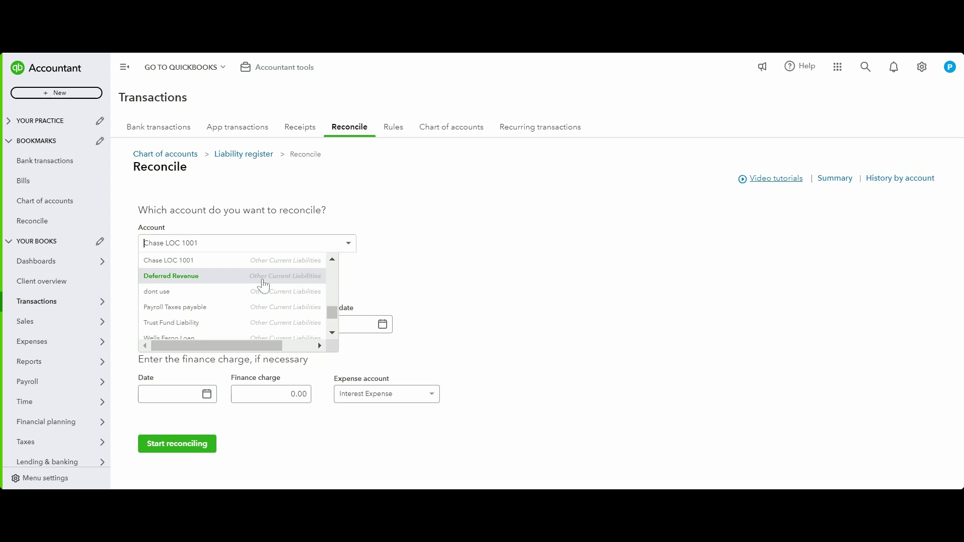
scroll(248, 286, up, 5)
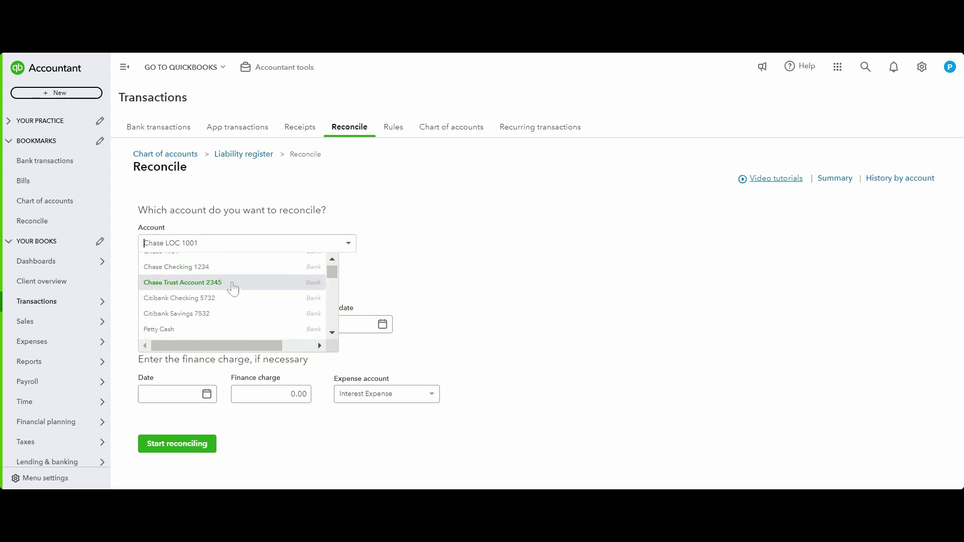
click(225, 262)
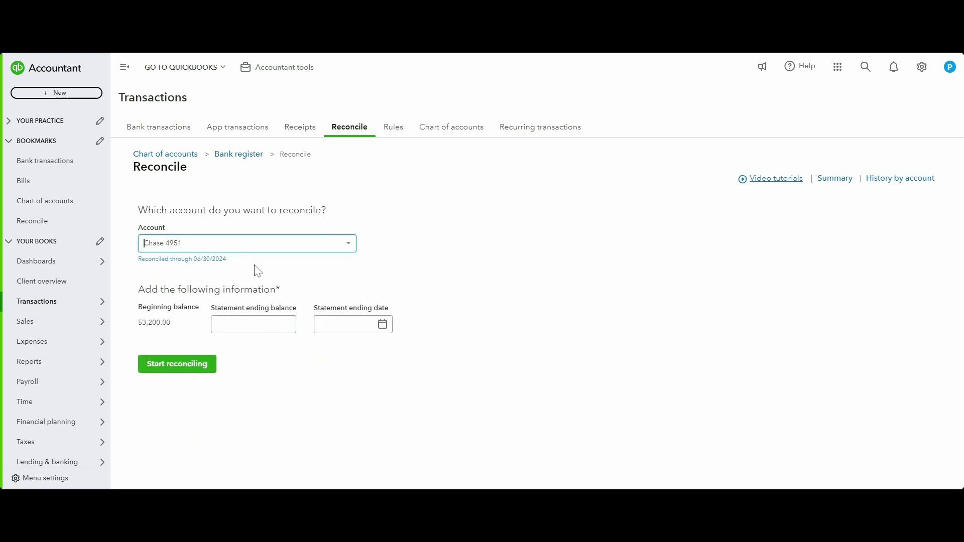
Step: Set the statement ending balance for the reconciliation to 40,507.50
click(292, 324)
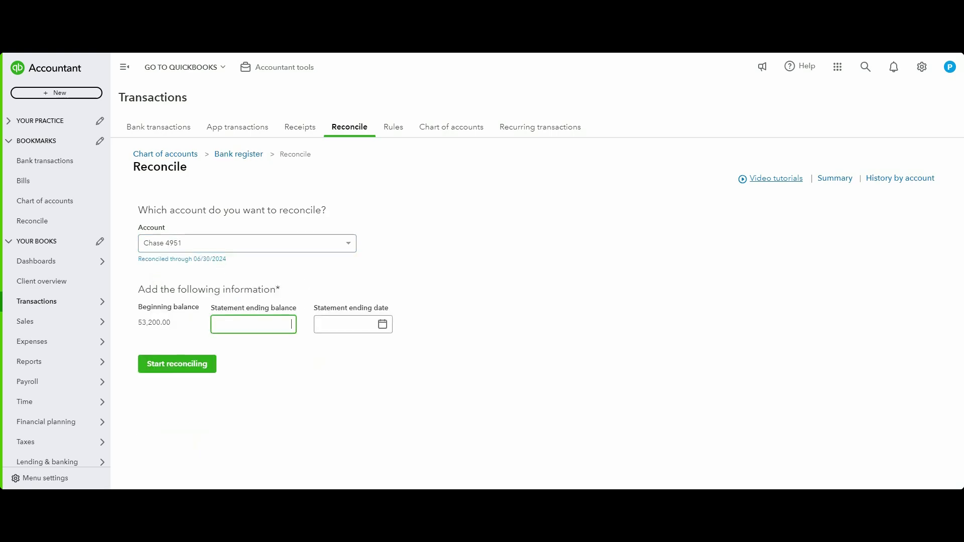
key(Tab)
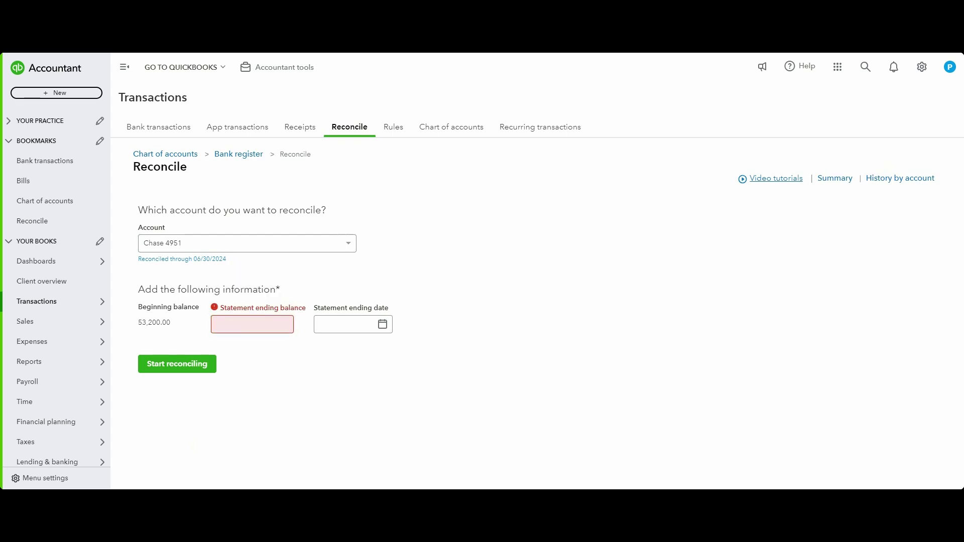
click(290, 324)
text(40507.5)
key(Tab)
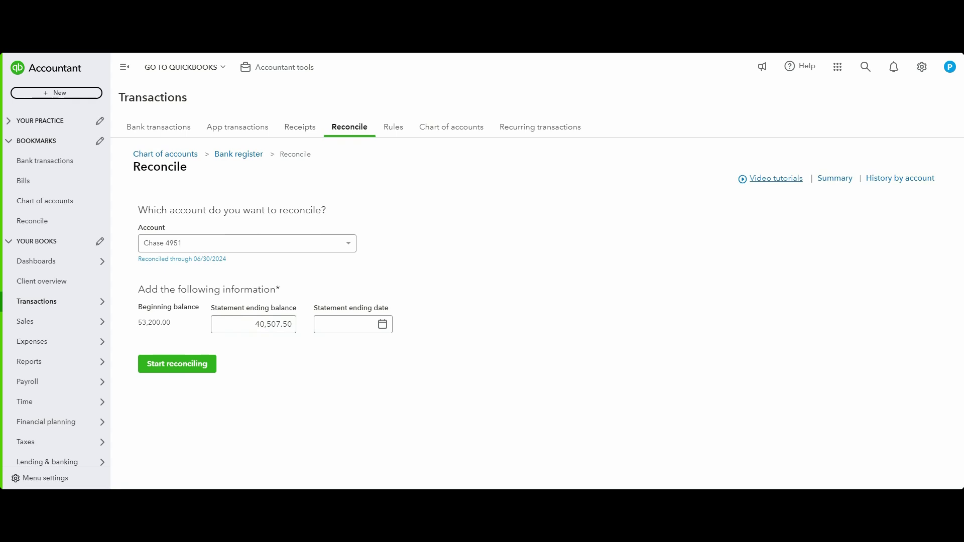
Step: Set the statement ending date to 07/17/2024 and start reconciling the account
click(336, 324)
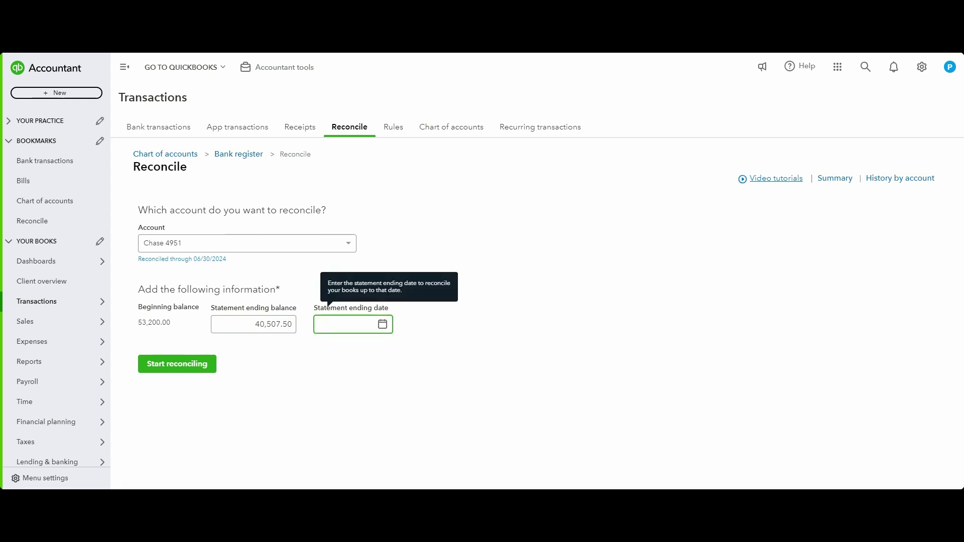
text(07)
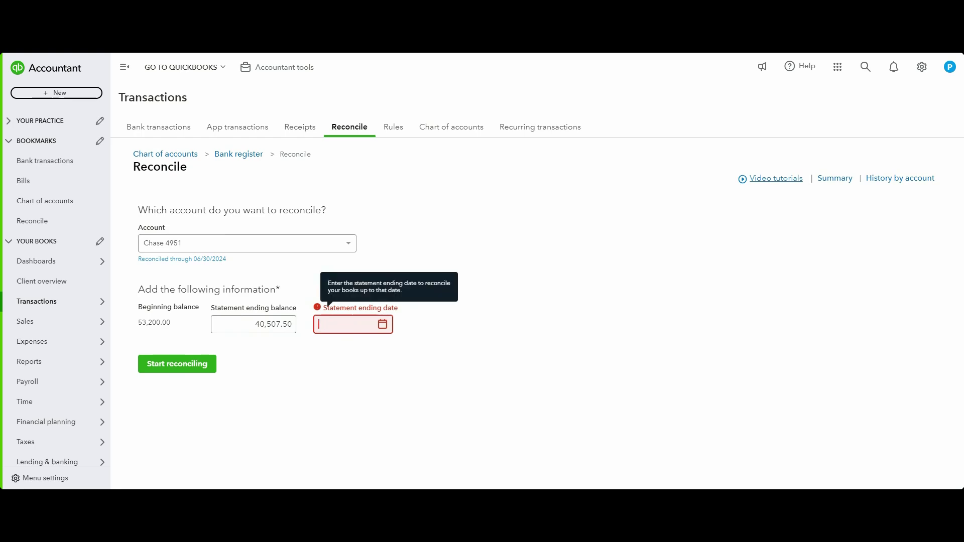
text(/17/2024)
key(Tab)
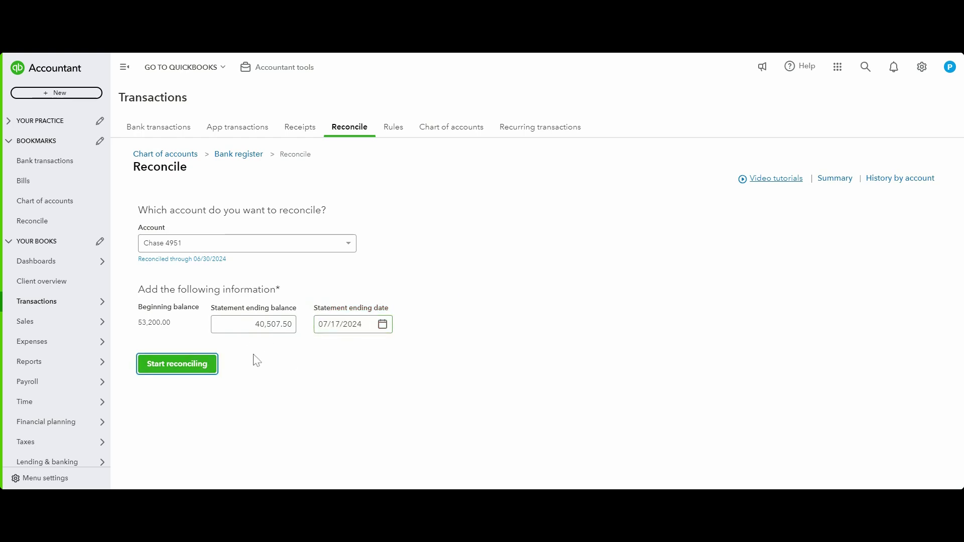
click(195, 373)
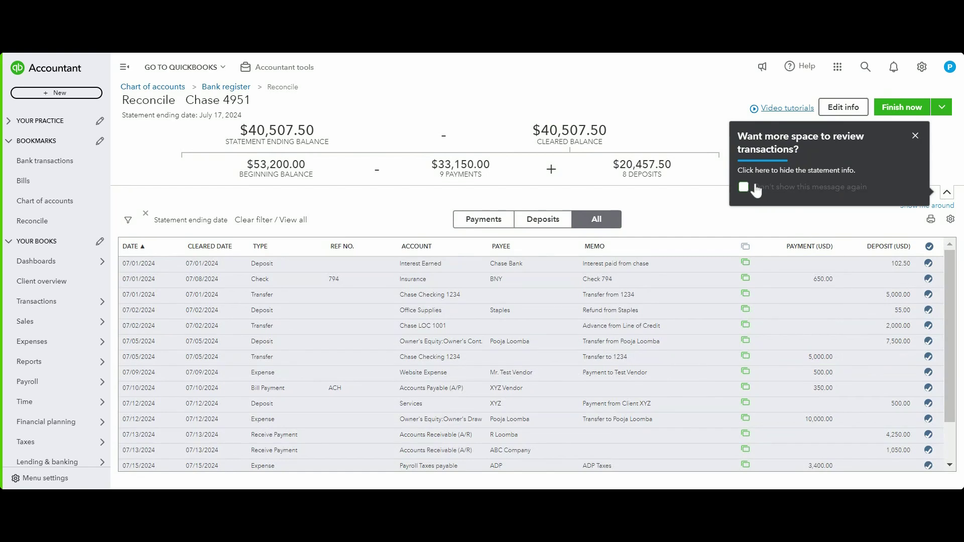
Step: Dismiss the tip about more review space, opting out of seeing it again, and review the listed transactions and the difference
click(744, 191)
click(915, 135)
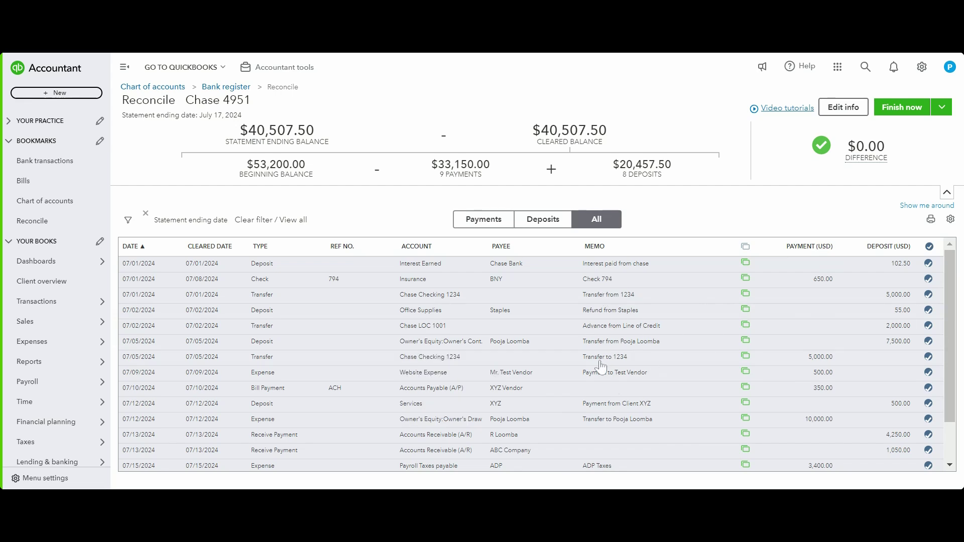
scroll(601, 365, down, 1)
scroll(602, 365, down, 1)
scroll(601, 365, up, 1)
mouse_move(887, 160)
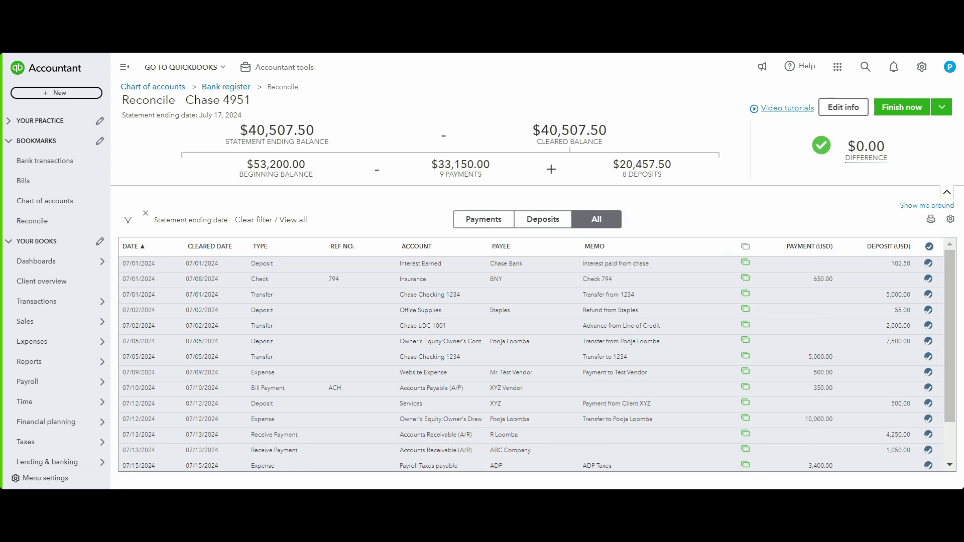
click(942, 108)
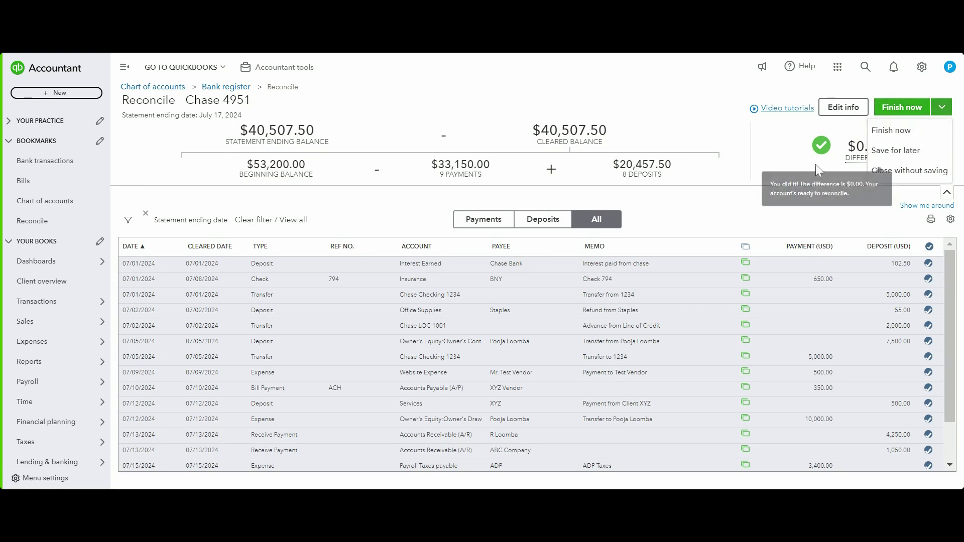
click(726, 201)
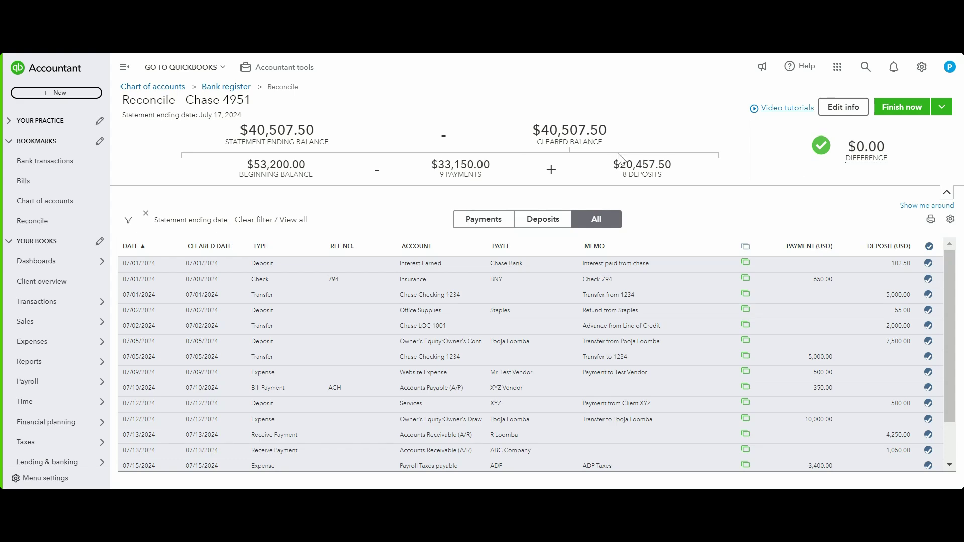
click(69, 95)
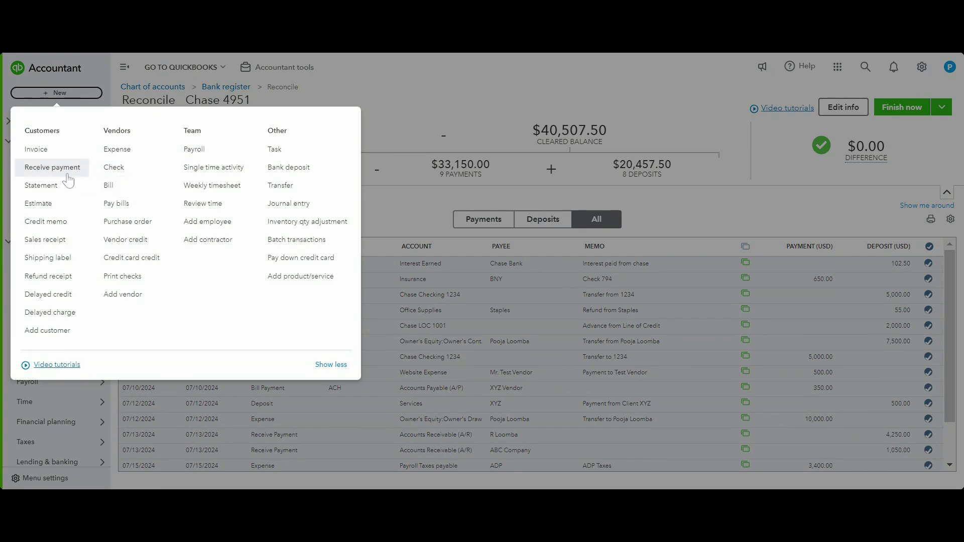
click(437, 116)
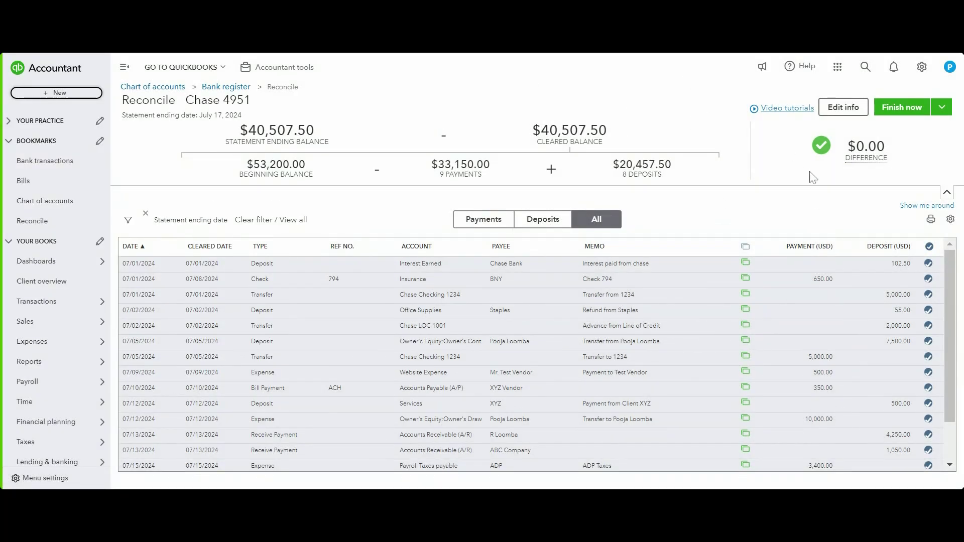
Step: Finish the Chase 4951 reconciliation and close the completion message
click(902, 117)
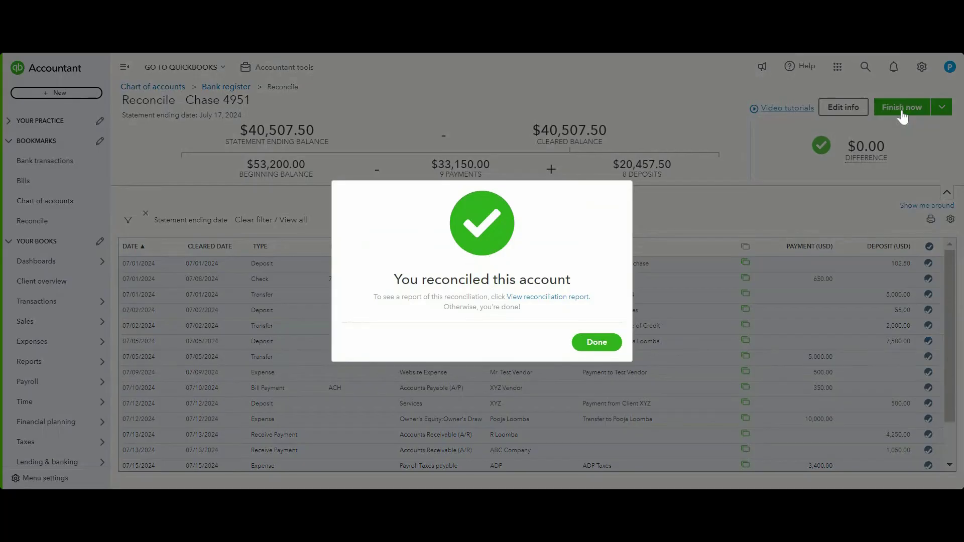
click(597, 341)
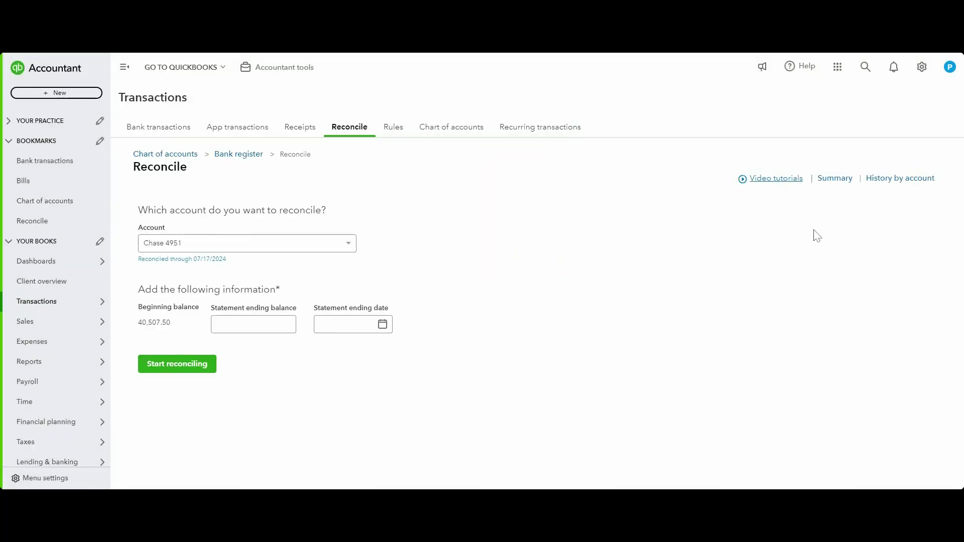
Step: Open the account's reconciliation history and attach 4003MayStatement.pdf to the reconciliation with statement ending date 07/17/2024
click(903, 185)
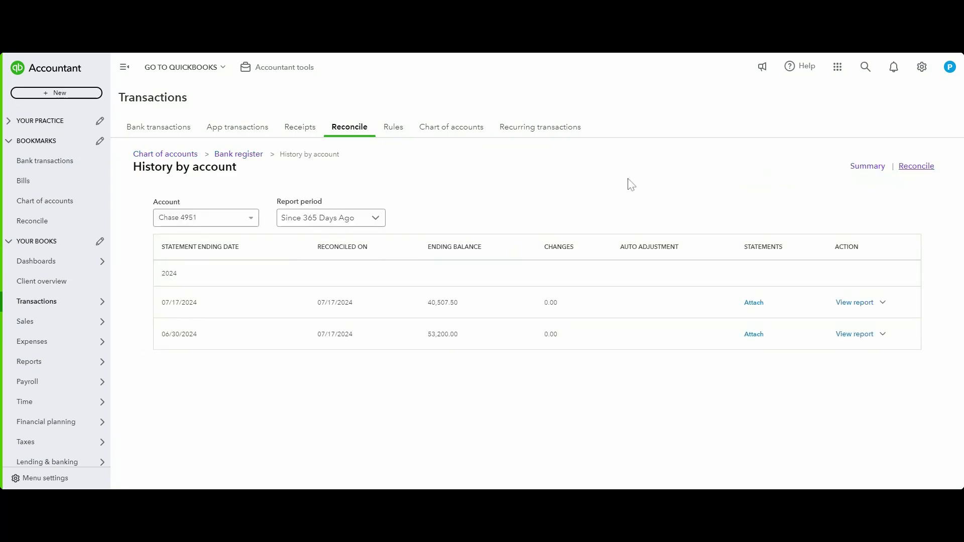
click(767, 305)
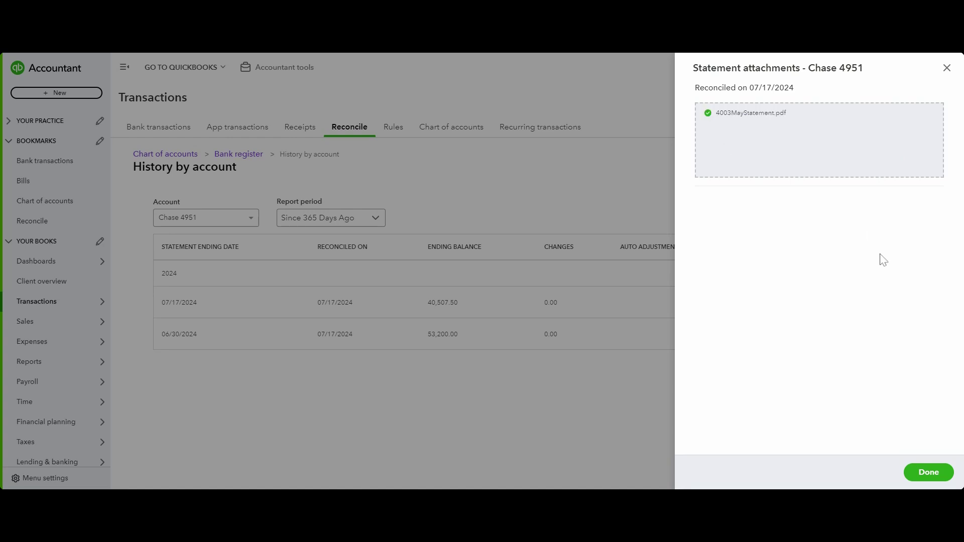
click(929, 473)
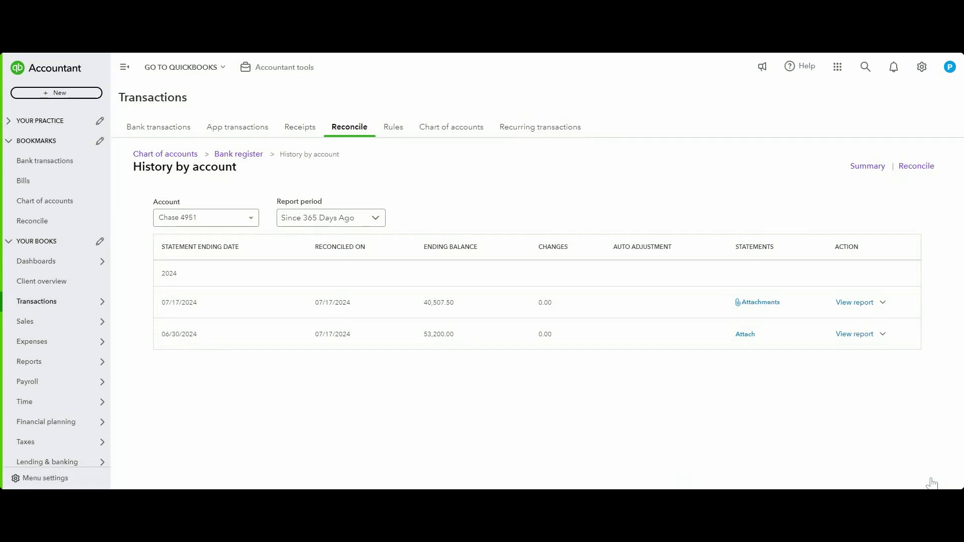